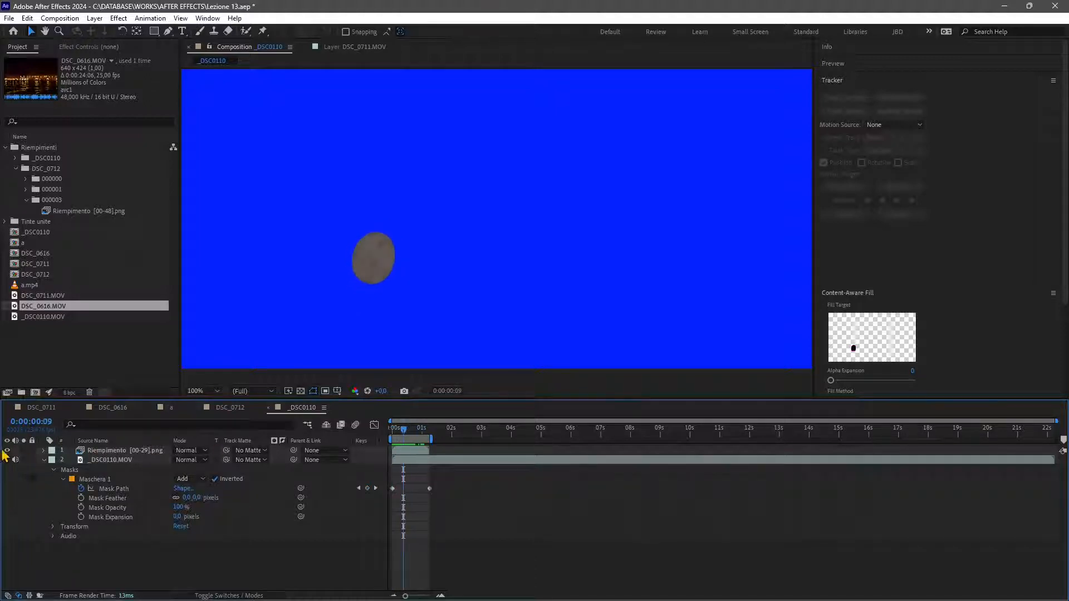
# Expand and collapse the fill layer's and video layer's properties in the _DSC0110 composition timeline.
pyautogui.click(44, 452)
pyautogui.click(110, 451)
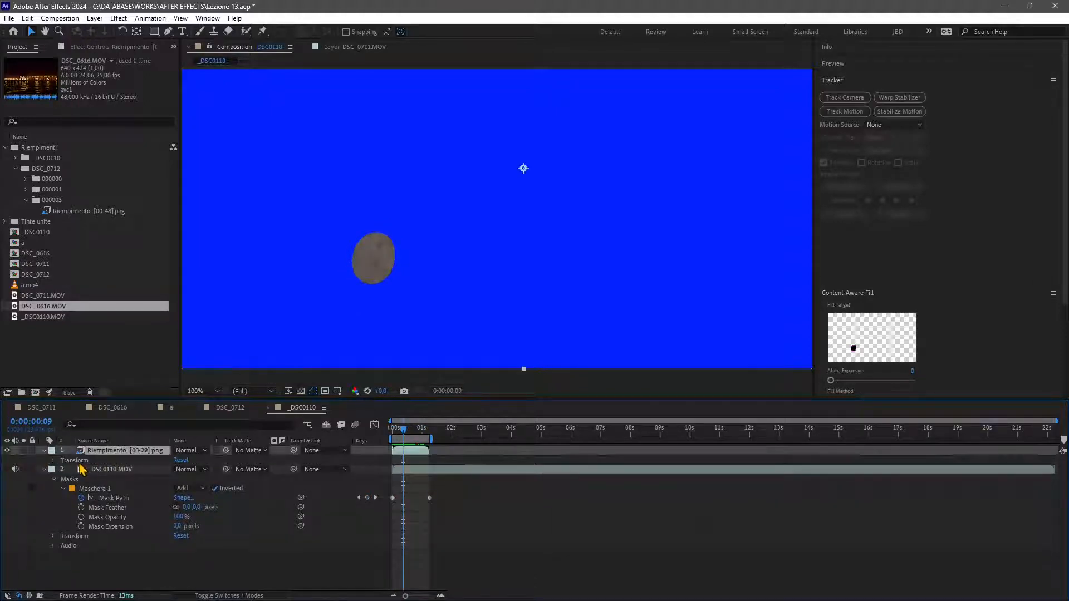
pyautogui.click(77, 462)
pyautogui.click(53, 460)
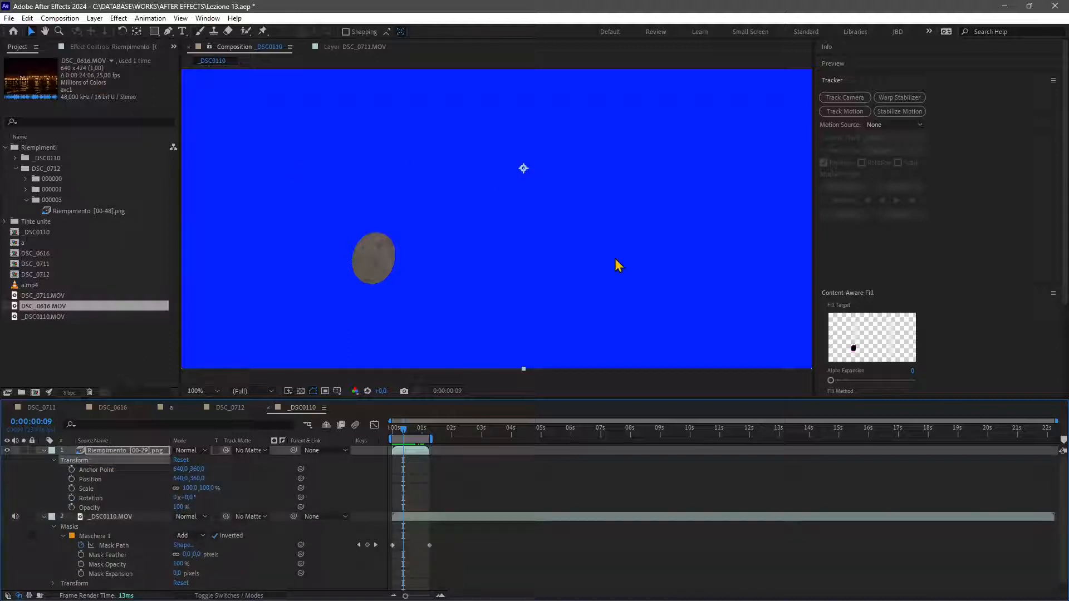
pyautogui.click(44, 451)
pyautogui.click(7, 450)
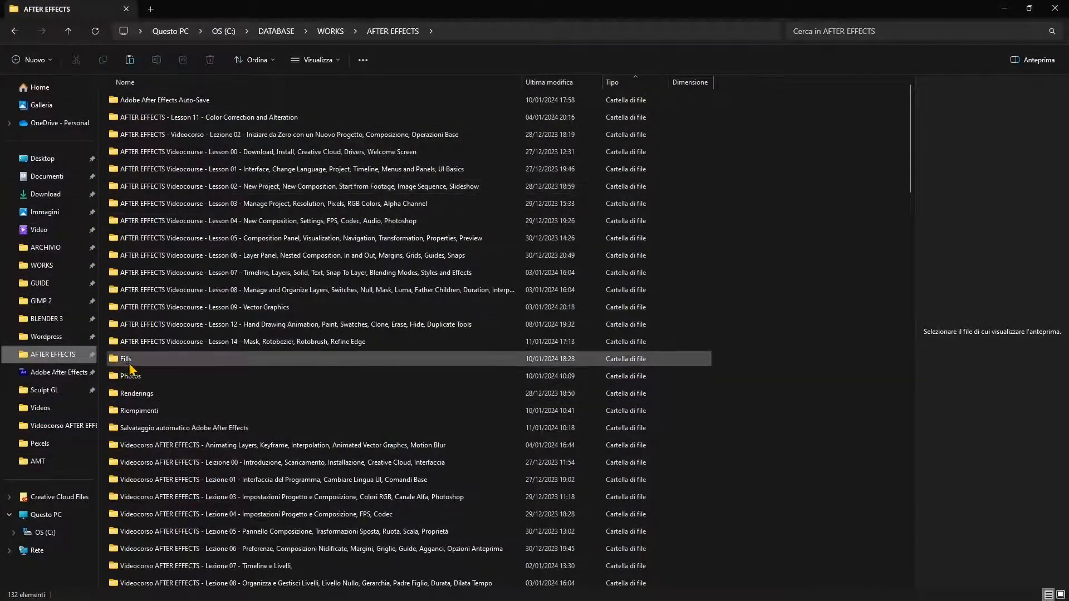
# Open the Fills folder and browse into the _DSC0110 subfolder 000000 of rendered fill frames.
pyautogui.doubleClick(118, 363)
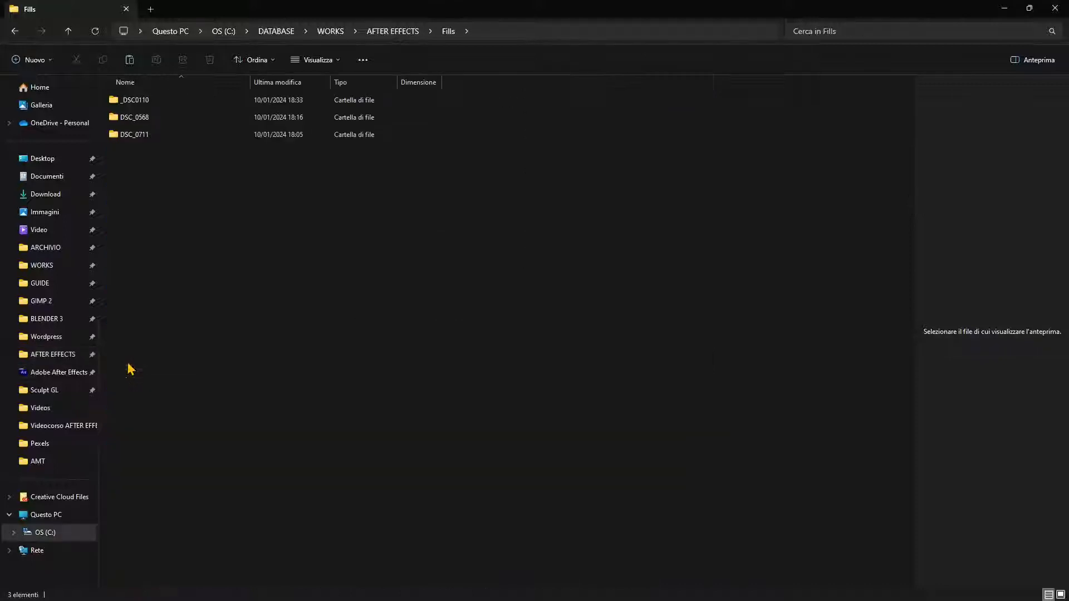
pyautogui.doubleClick(144, 105)
pyautogui.doubleClick(140, 102)
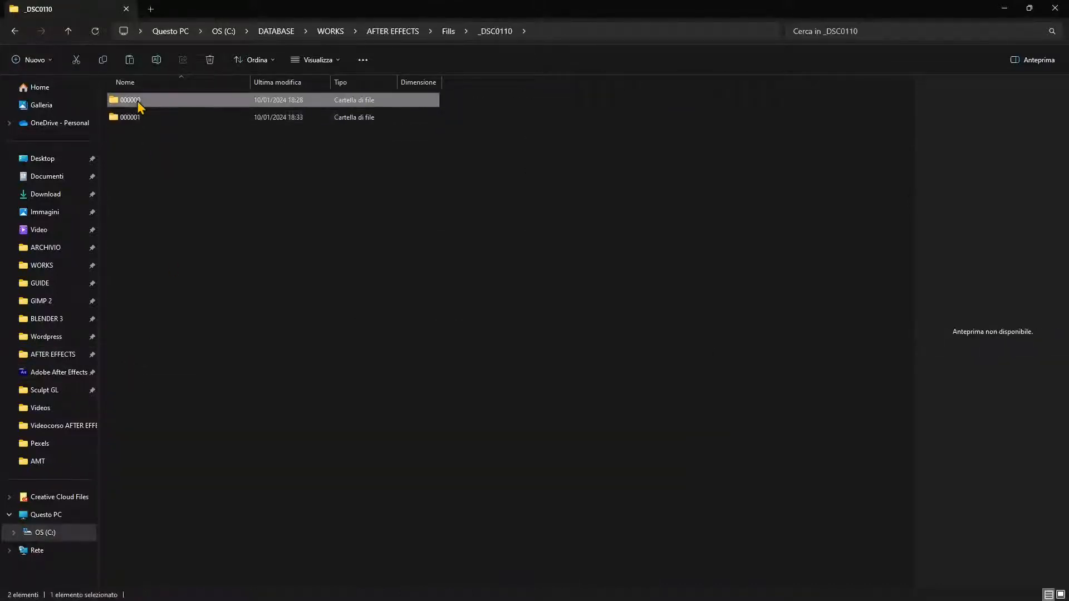
pyautogui.click(240, 135)
pyautogui.click(322, 168)
pyautogui.click(431, 195)
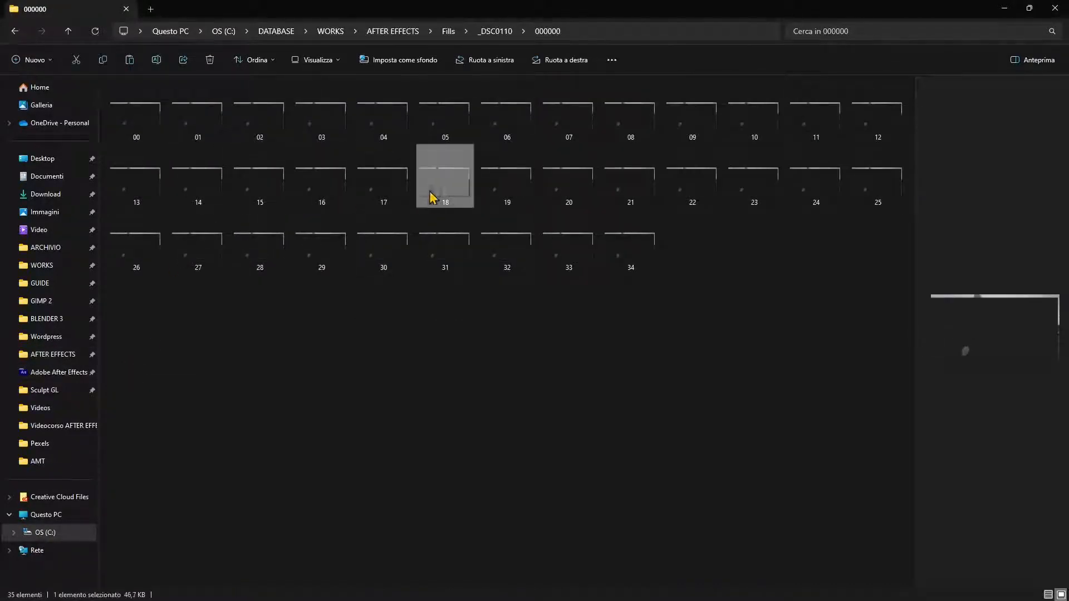
# Examine the individual fill frames in an enlarged preview pane, then minimise the file browser.
pyautogui.click(506, 245)
pyautogui.moveTo(915, 346); pyautogui.dragTo(544, 354)
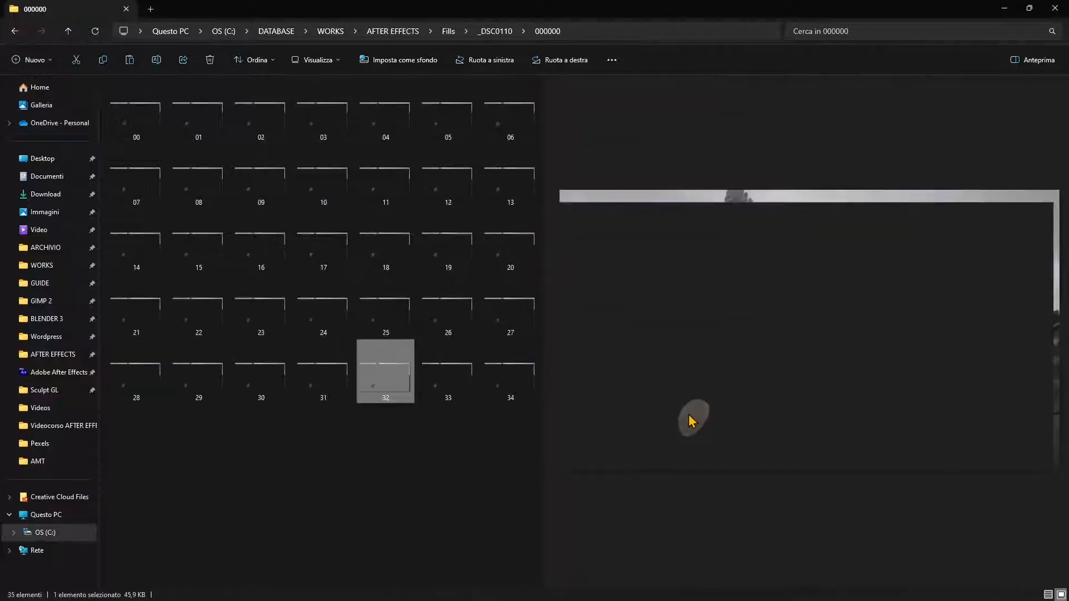
pyautogui.press('Right')
pyautogui.press('Right')
pyautogui.press('Up')
pyautogui.press('Up')
pyautogui.press('Left')
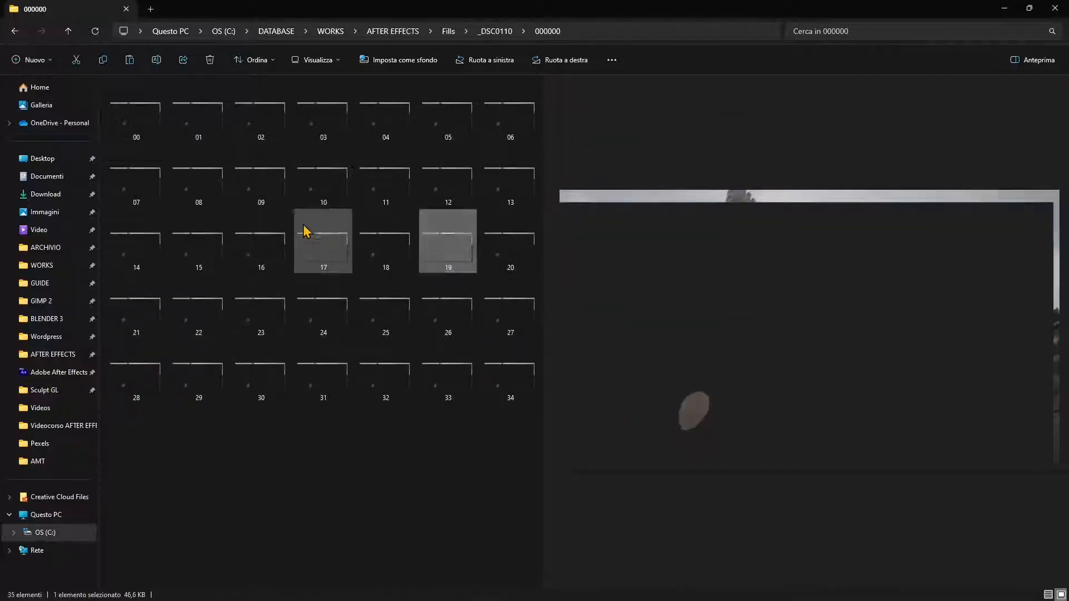
pyautogui.click(305, 231)
pyautogui.click(293, 305)
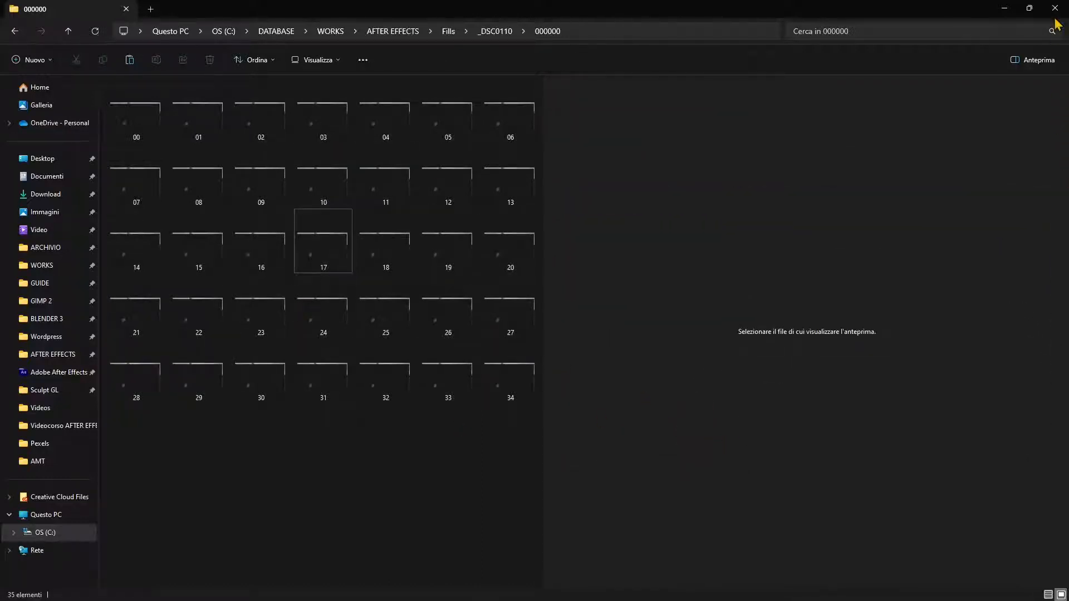
pyautogui.click(1004, 8)
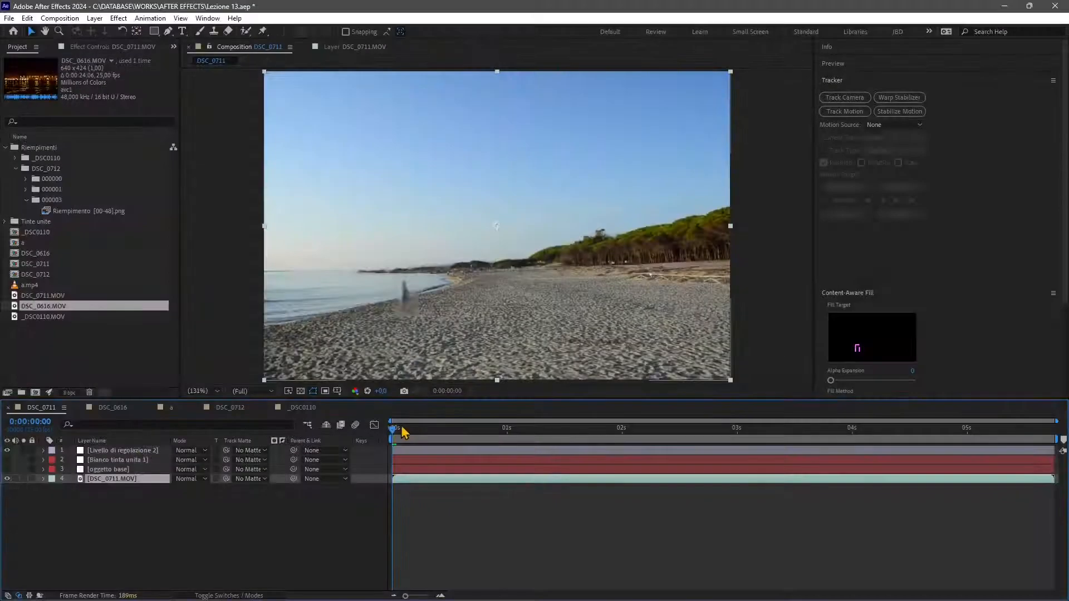
# Scrub through the DSC_0711 composition timeline to review the filled footage.
pyautogui.moveTo(399, 437); pyautogui.dragTo(396, 470)
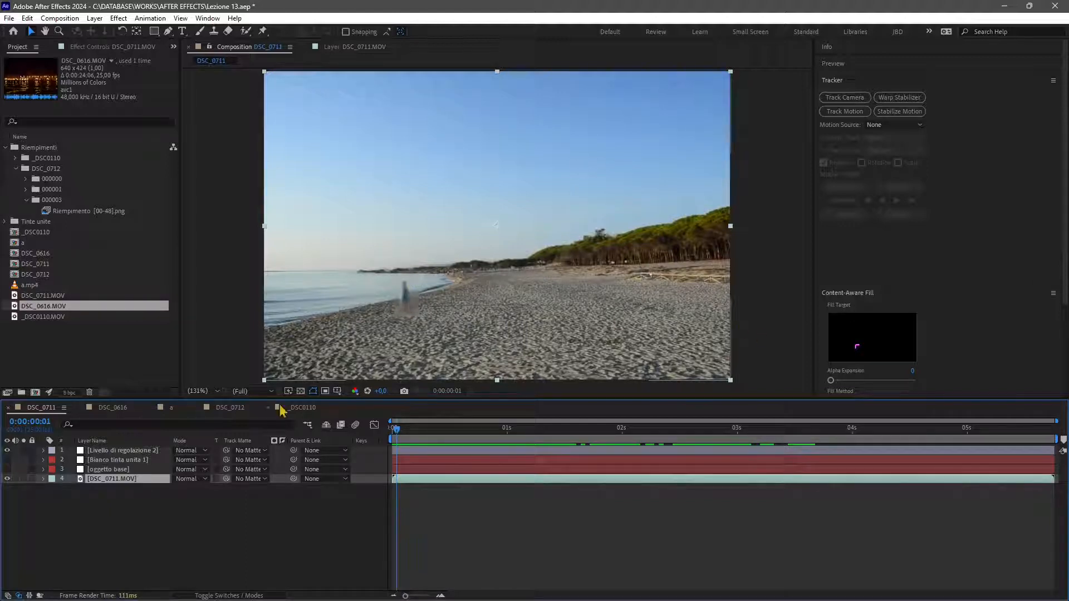
pyautogui.moveTo(401, 437); pyautogui.dragTo(461, 440)
pyautogui.click(123, 412)
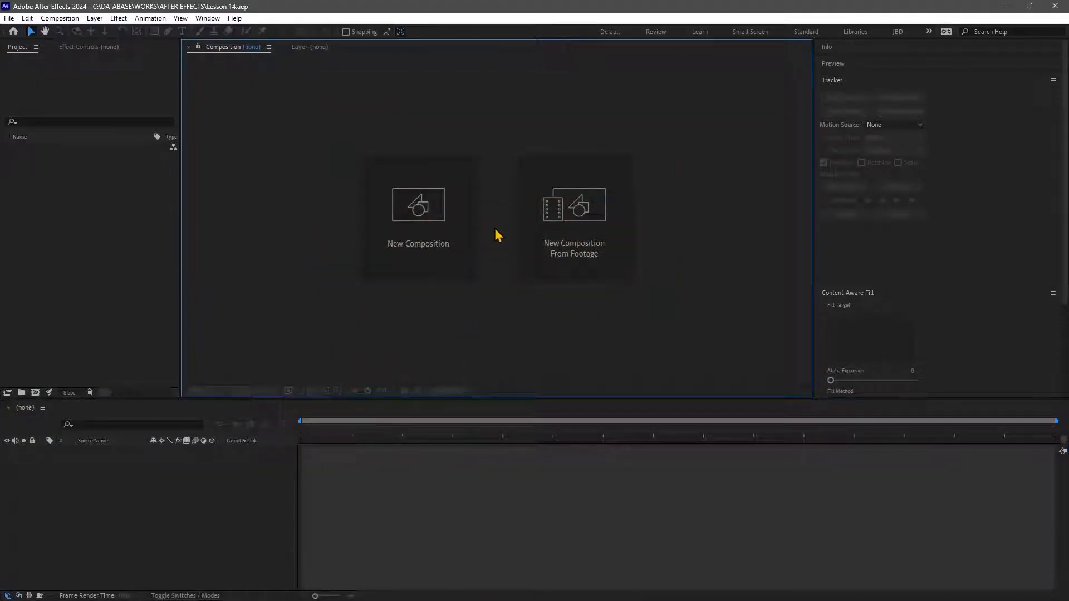
# Create a new composition from footage, importing DSC_0568 from the AFTER EFFECTS Videos folder.
pyautogui.click(599, 226)
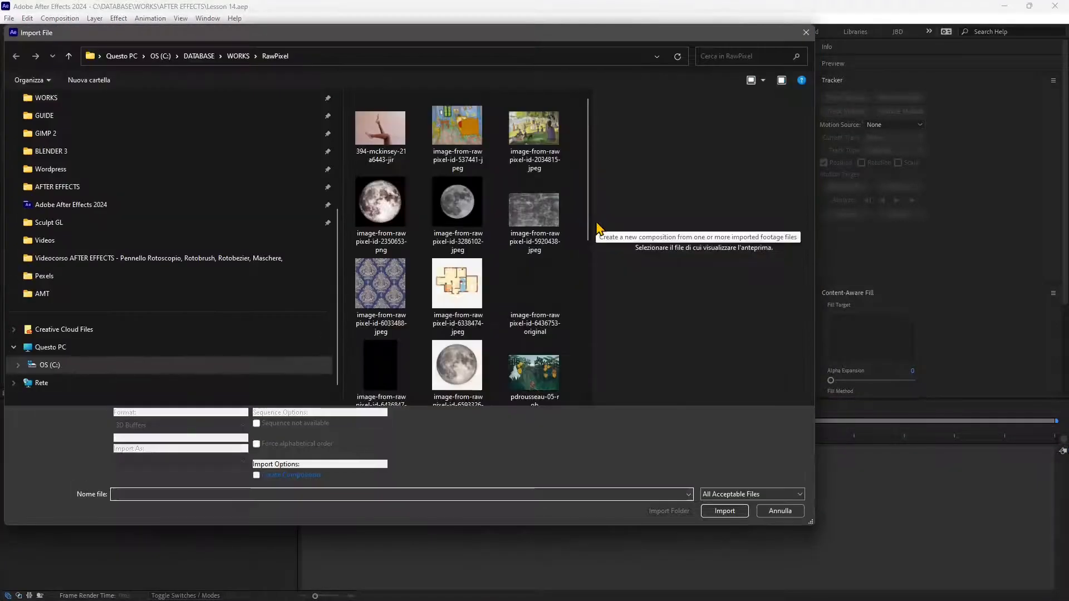
pyautogui.click(233, 59)
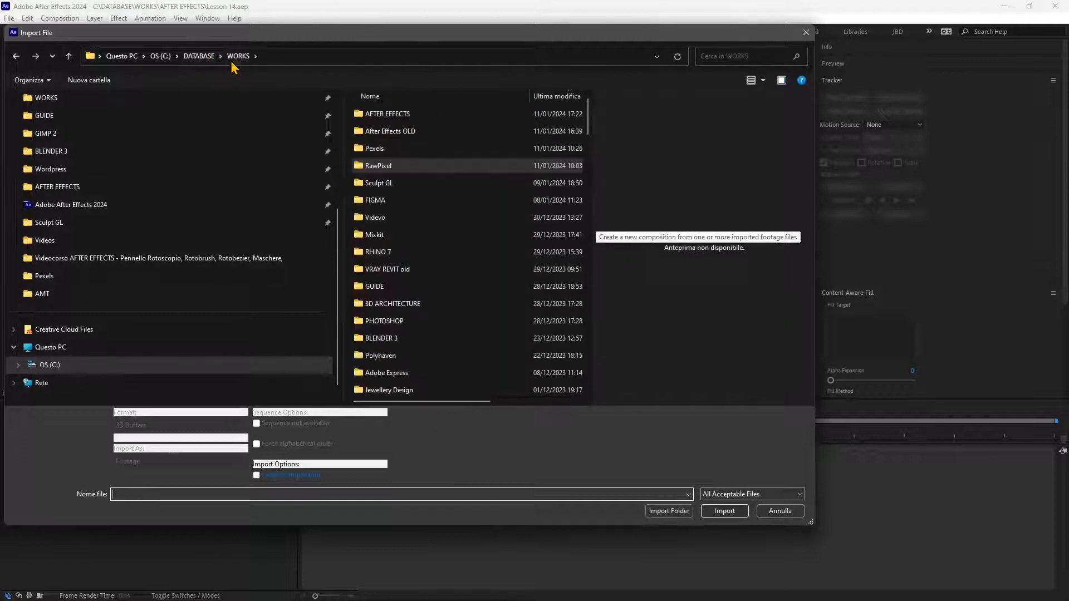
pyautogui.doubleClick(371, 114)
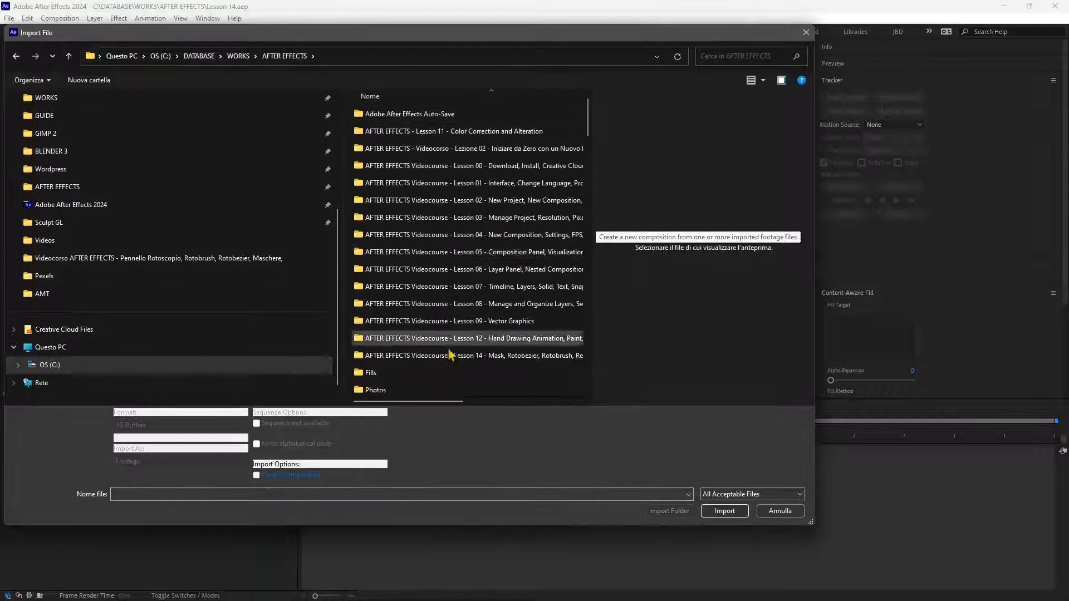
pyautogui.scroll(-9, 423, 354)
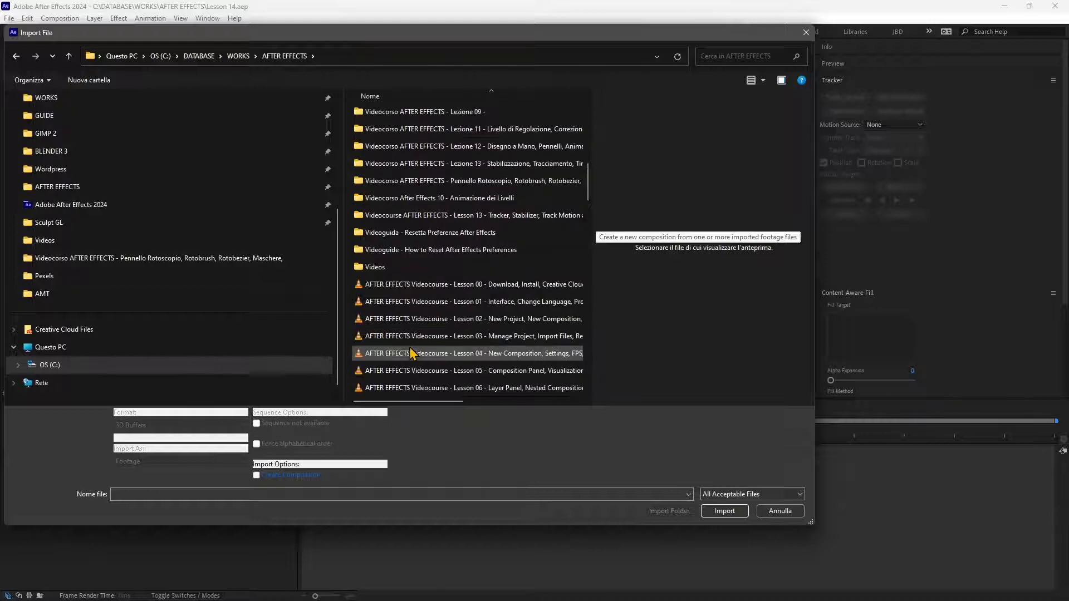
pyautogui.doubleClick(390, 266)
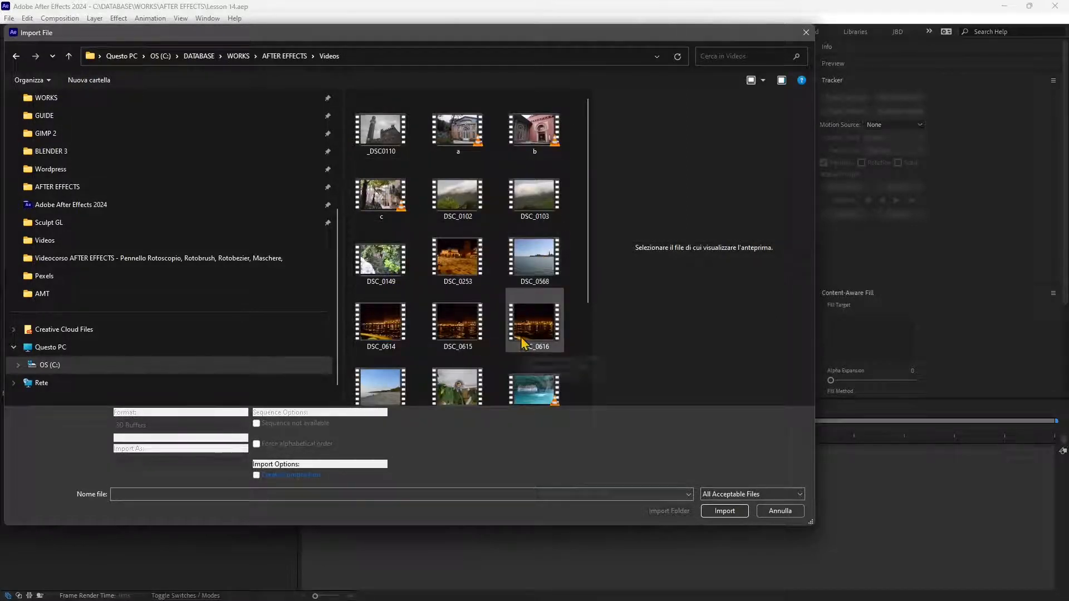
pyautogui.scroll(-3, 523, 342)
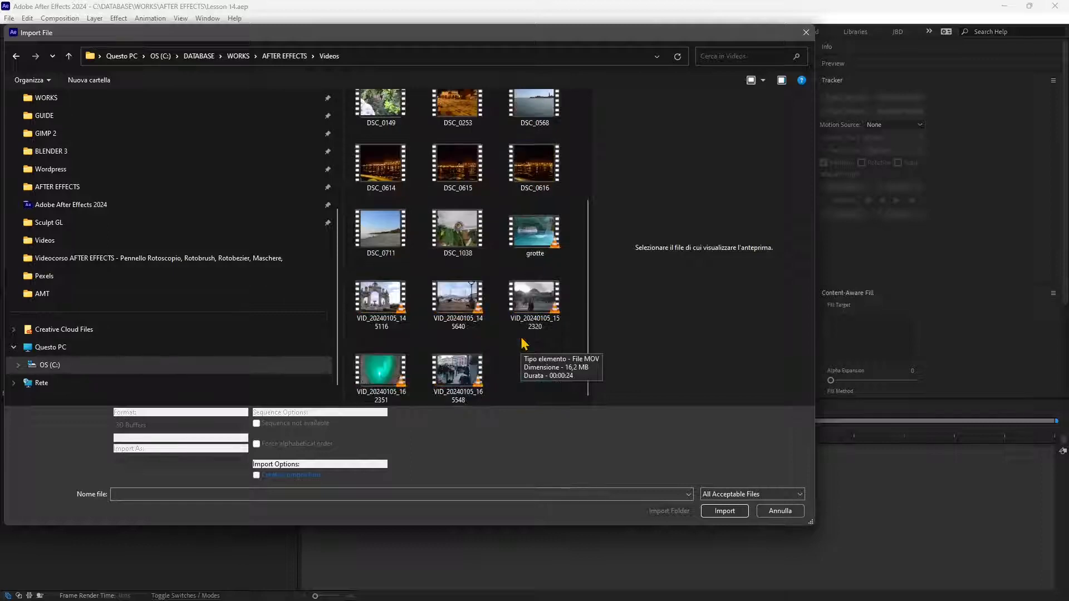
pyautogui.scroll(2, 523, 342)
pyautogui.click(534, 239)
pyautogui.click(717, 520)
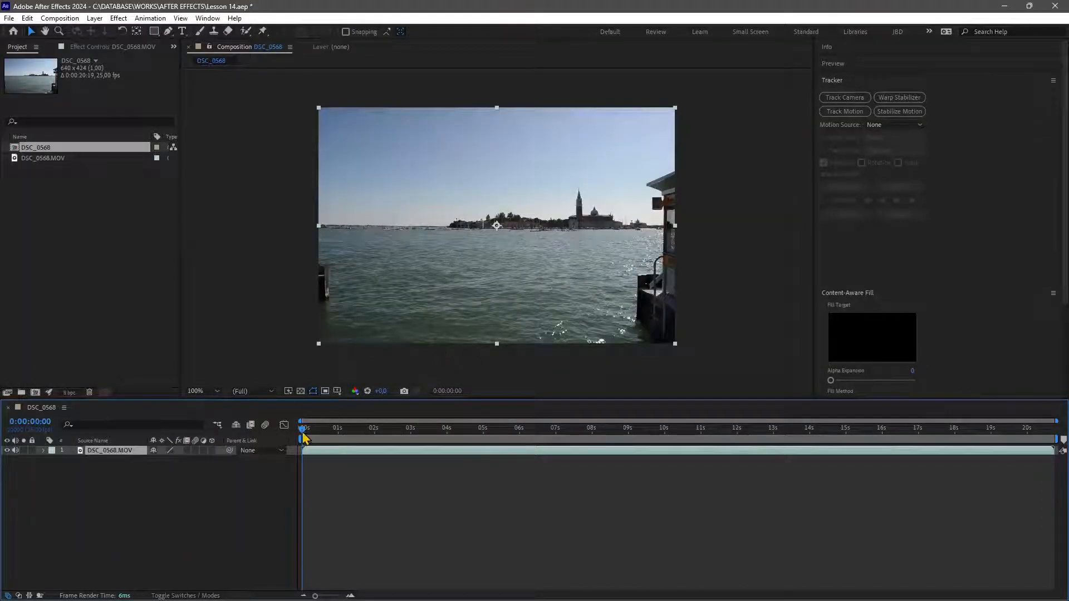
# Scrub the footage, return to the start, then draw a rectangular mask on the video layer and delete it.
pyautogui.moveTo(312, 438); pyautogui.dragTo(392, 443)
pyautogui.press('Home')
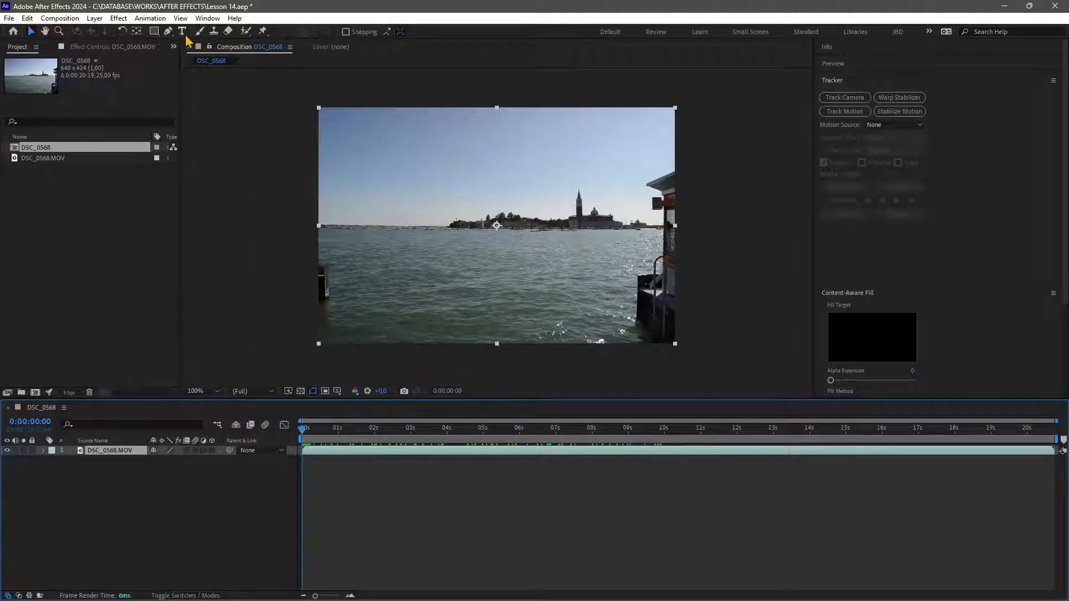
pyautogui.click(155, 33)
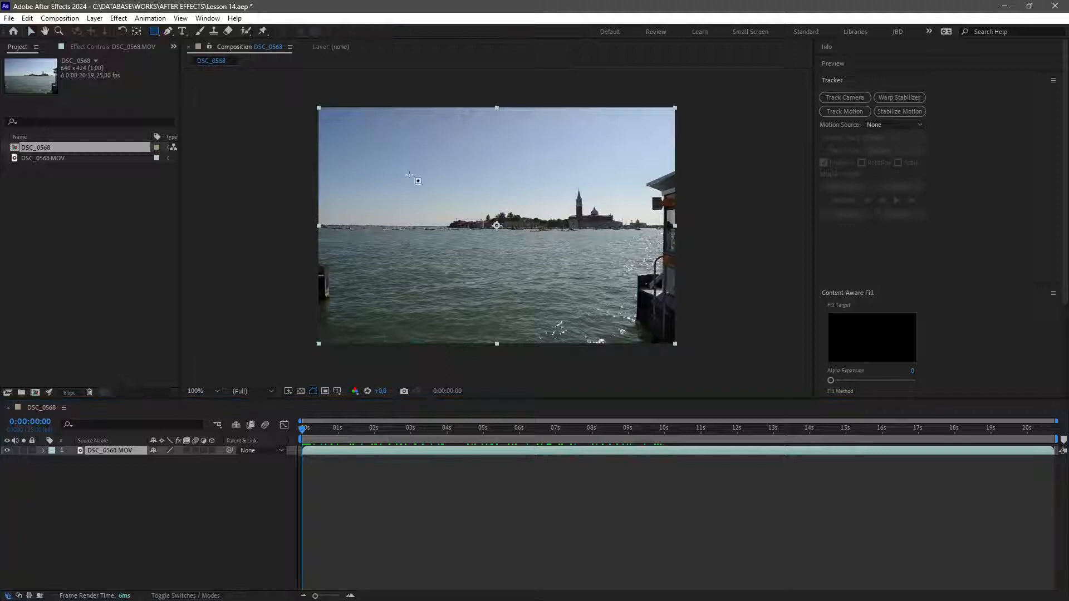
pyautogui.moveTo(414, 152)
pyautogui.mouseDown()
pyautogui.moveTo(496, 252)
pyautogui.moveTo(624, 307)
pyautogui.mouseUp()
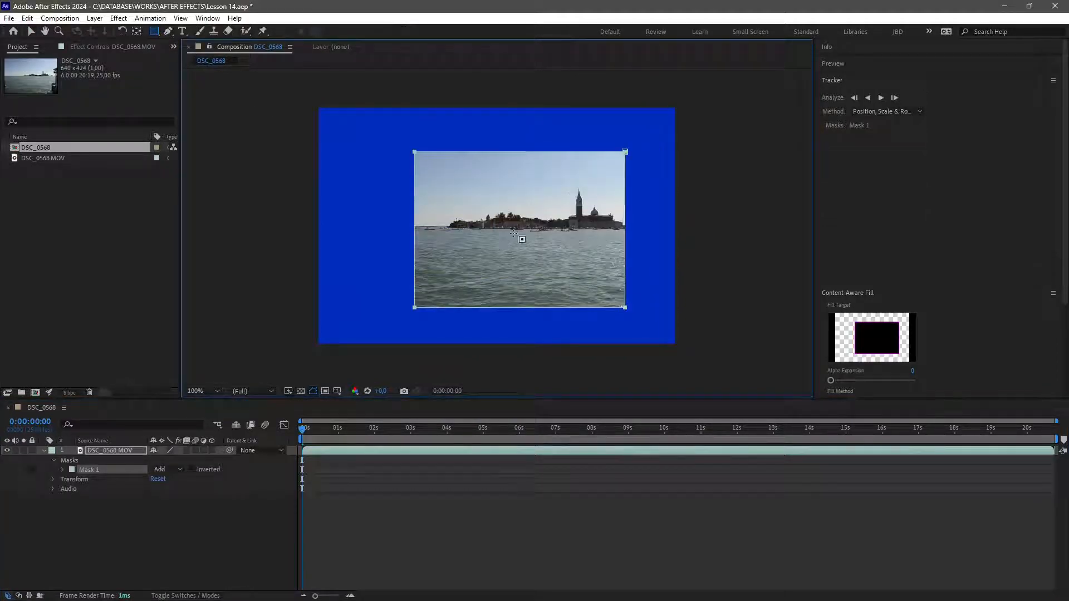
pyautogui.press('Delete')
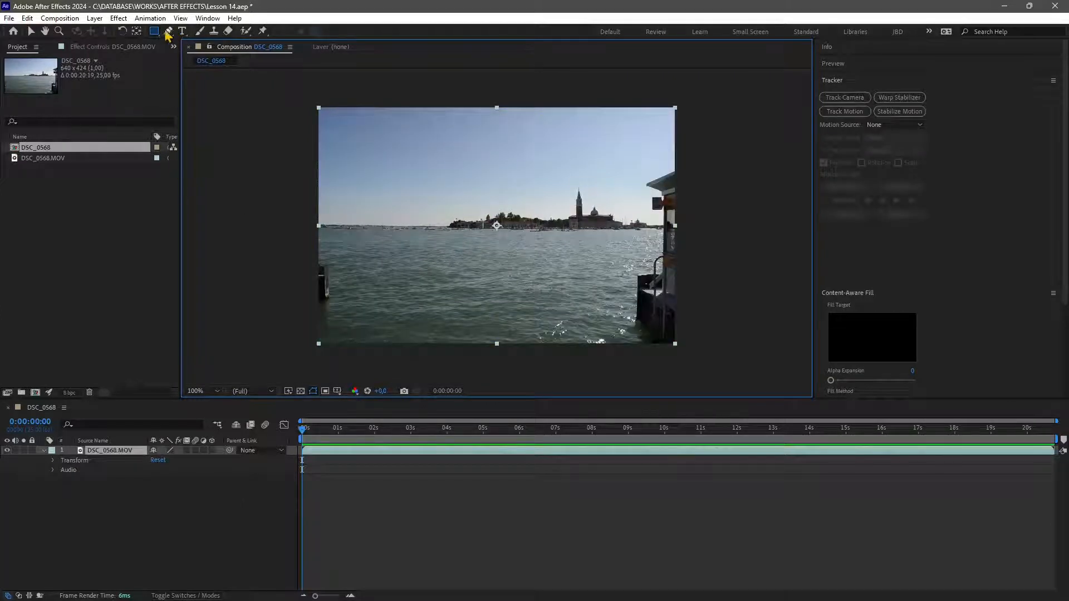
# Draw two overlapping red rectangles as a new shape layer over the footage.
pyautogui.click(334, 495)
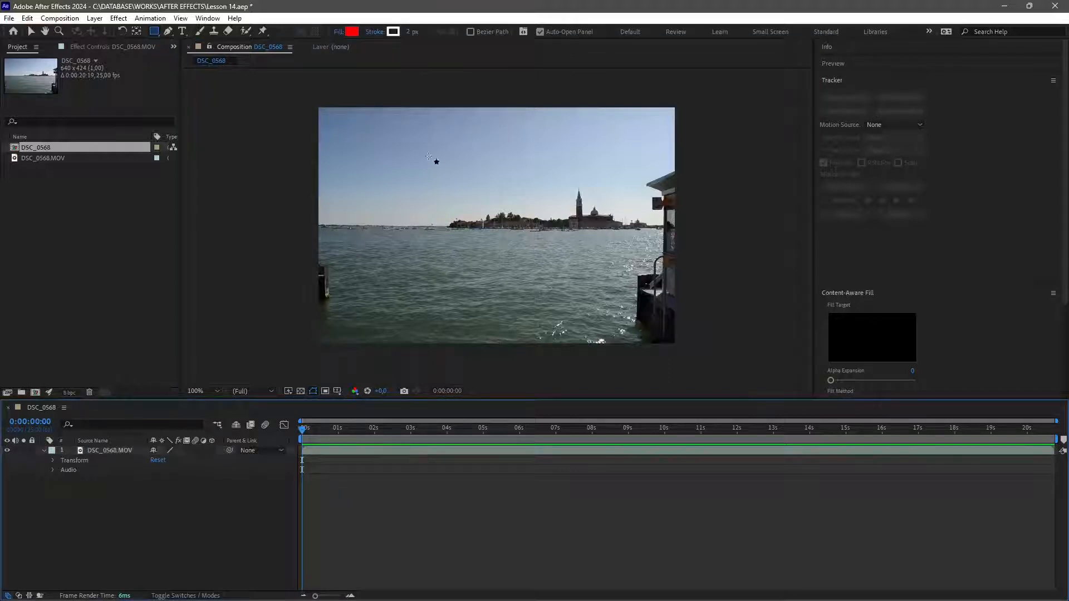
pyautogui.moveTo(426, 156); pyautogui.dragTo(540, 256)
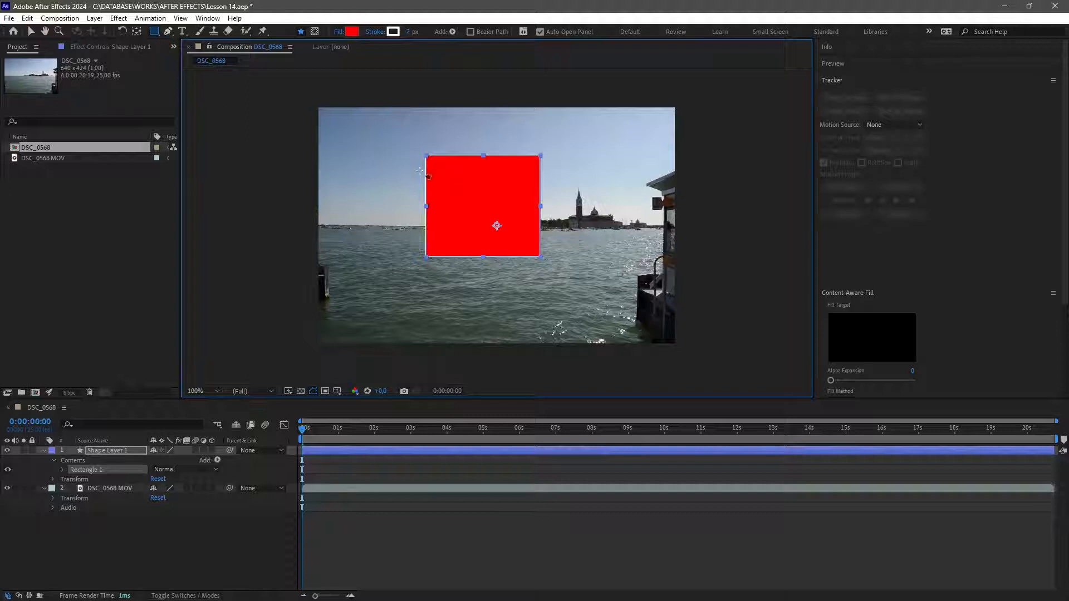
pyautogui.click(343, 458)
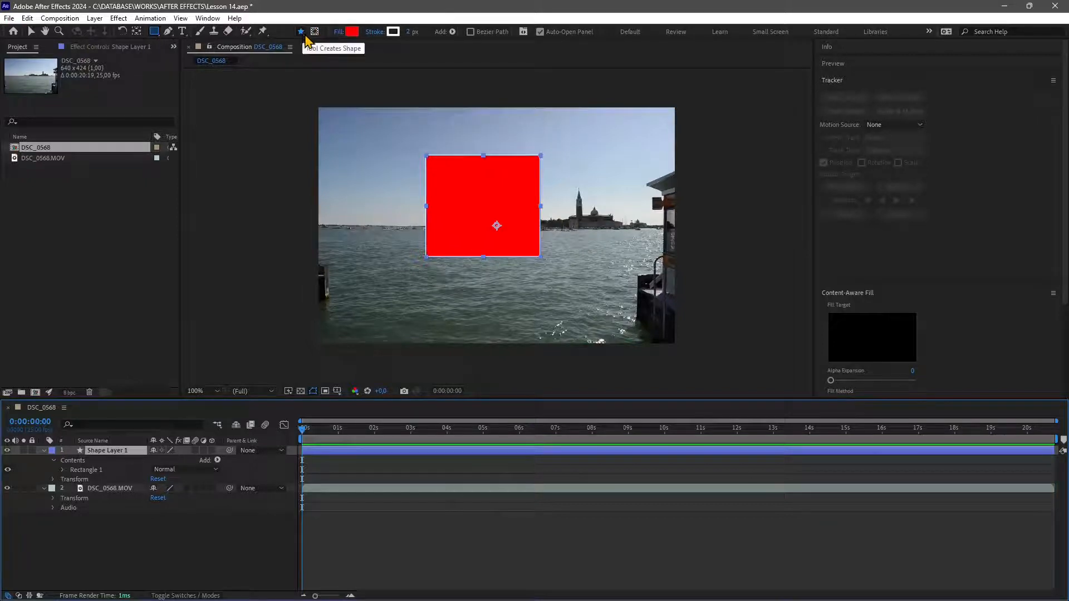
pyautogui.moveTo(394, 133); pyautogui.dragTo(461, 196)
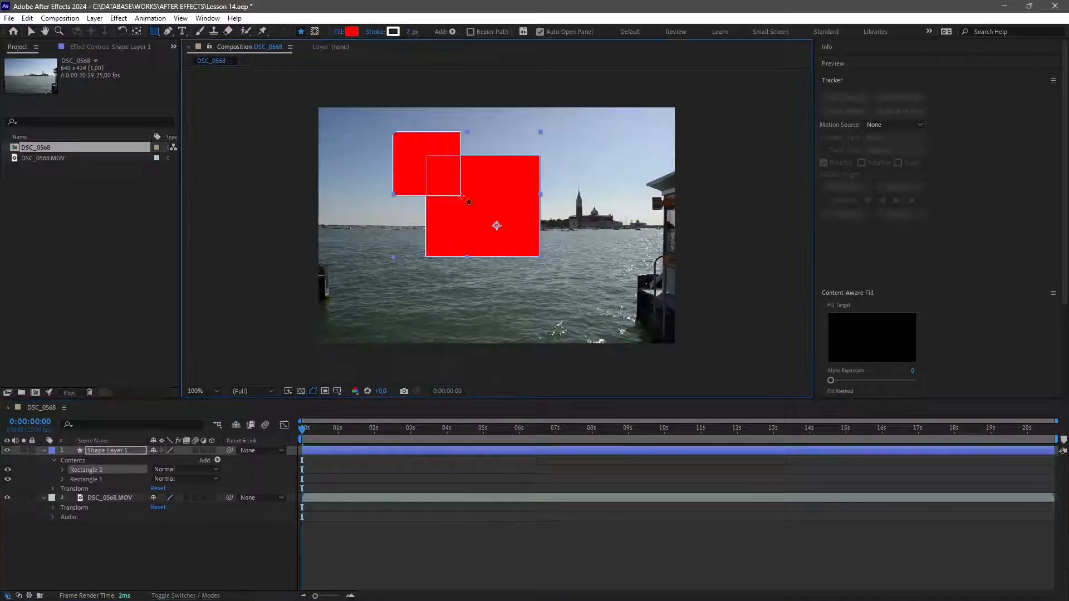
# Switch the rectangle tool to create masks, draw a mask on the shape layer, then delete the shape layer.
pyautogui.click(315, 31)
pyautogui.moveTo(411, 142)
pyautogui.mouseDown()
pyautogui.moveTo(452, 200)
pyautogui.moveTo(521, 249)
pyautogui.mouseUp()
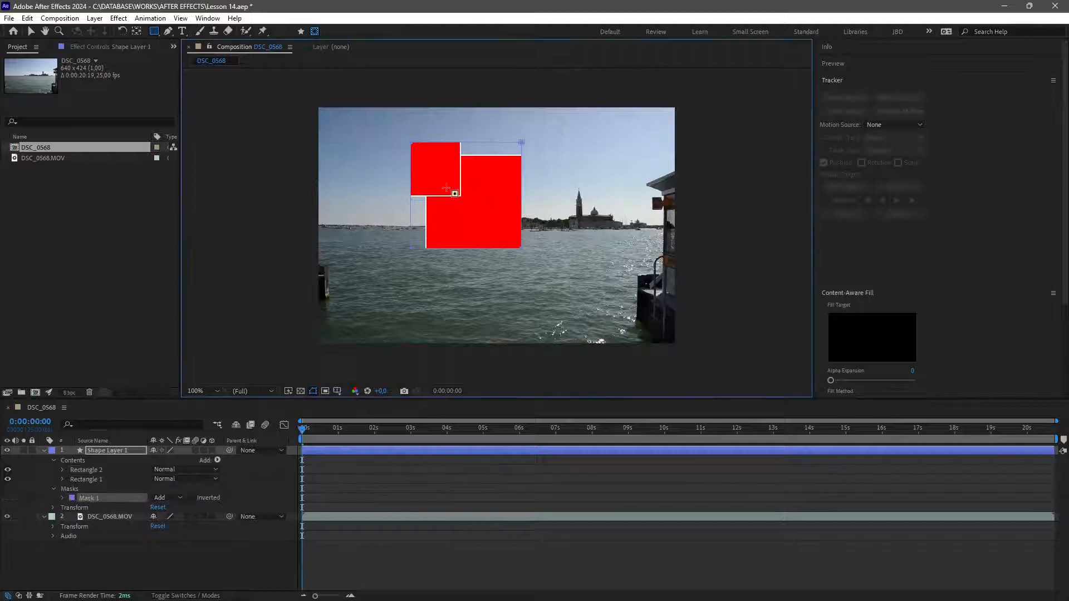
pyautogui.click(370, 452)
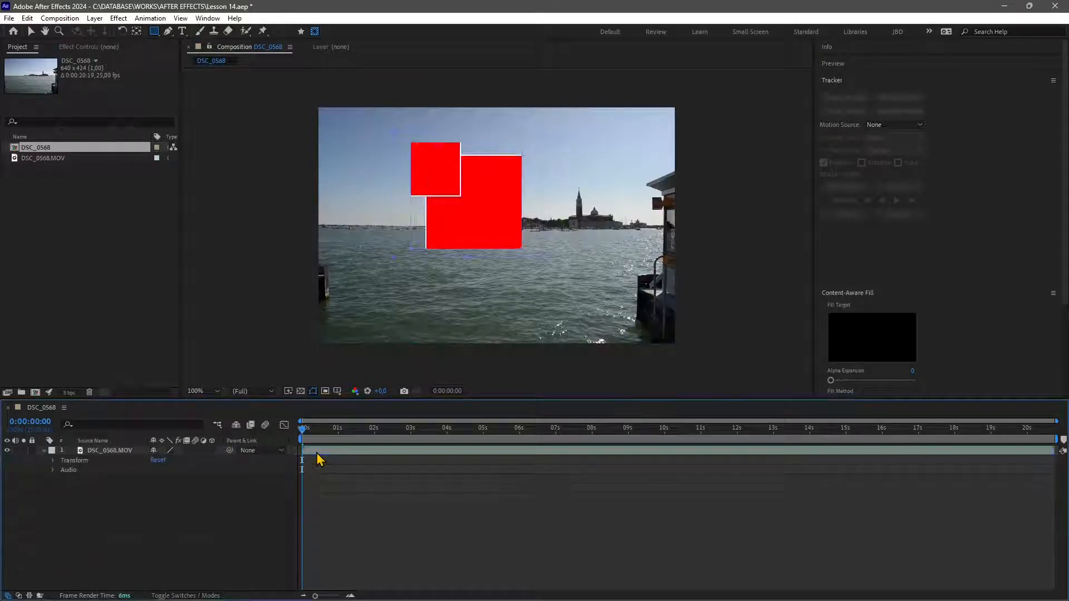
pyautogui.press('Delete')
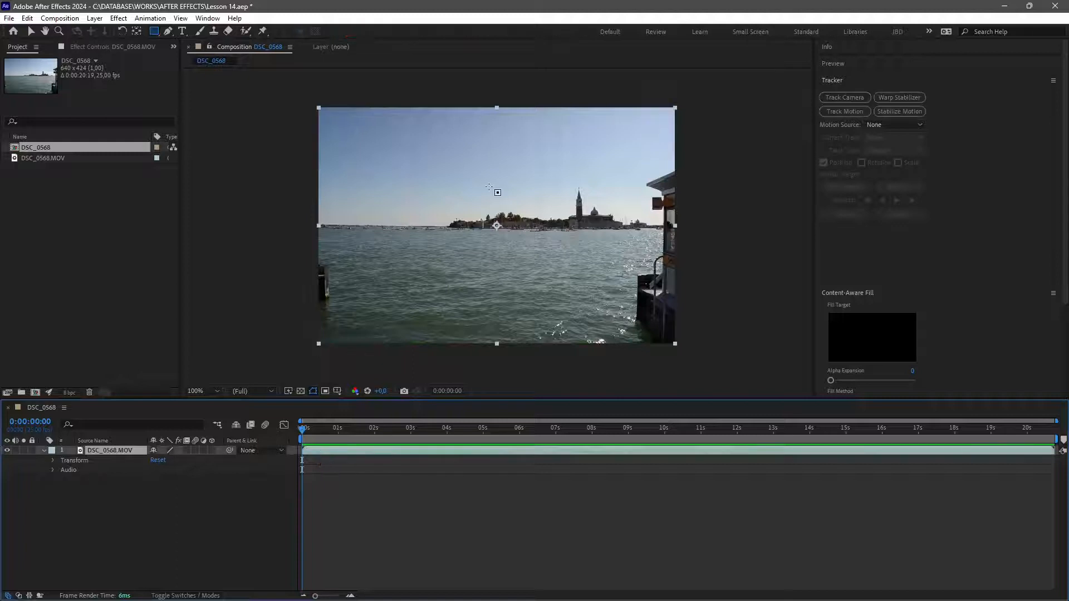
# Draw an elliptical mask with the Ellipse tool spanning the full frame of the video layer.
pyautogui.click(155, 31)
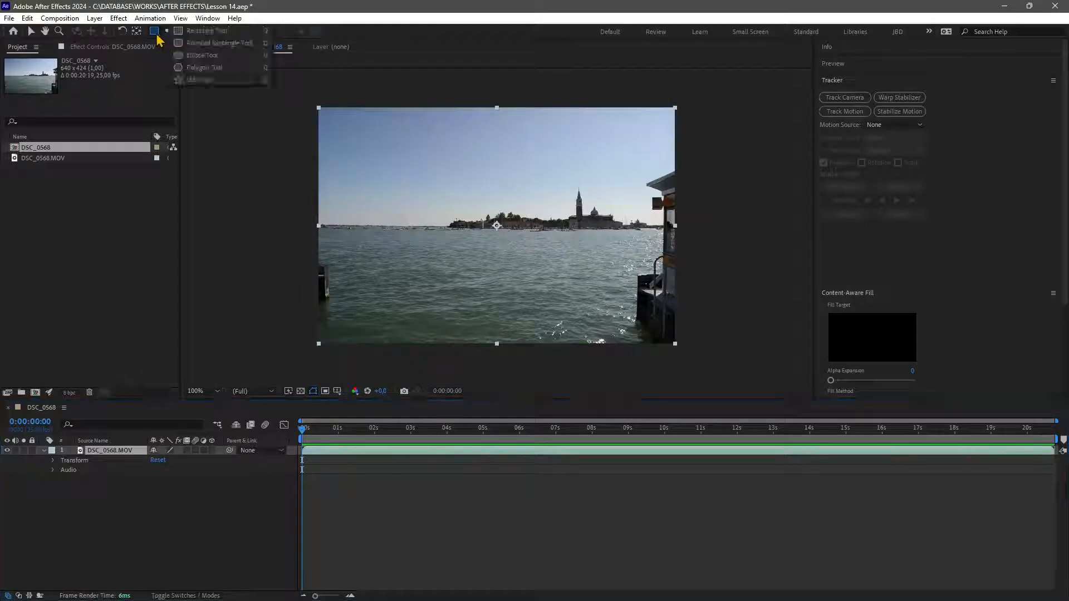
pyautogui.click(203, 59)
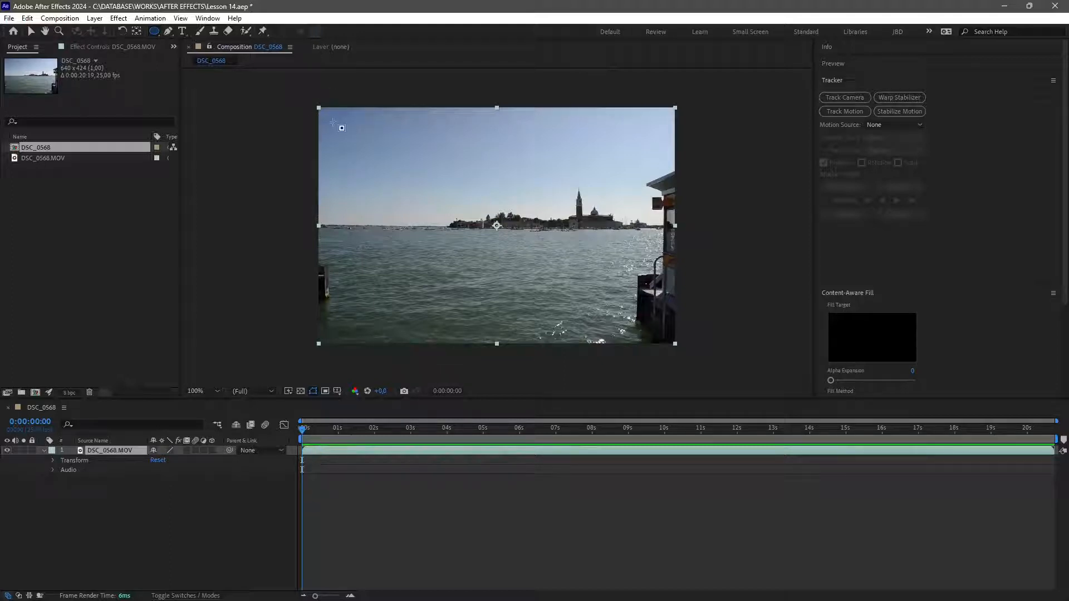
pyautogui.moveTo(319, 108); pyautogui.dragTo(676, 344)
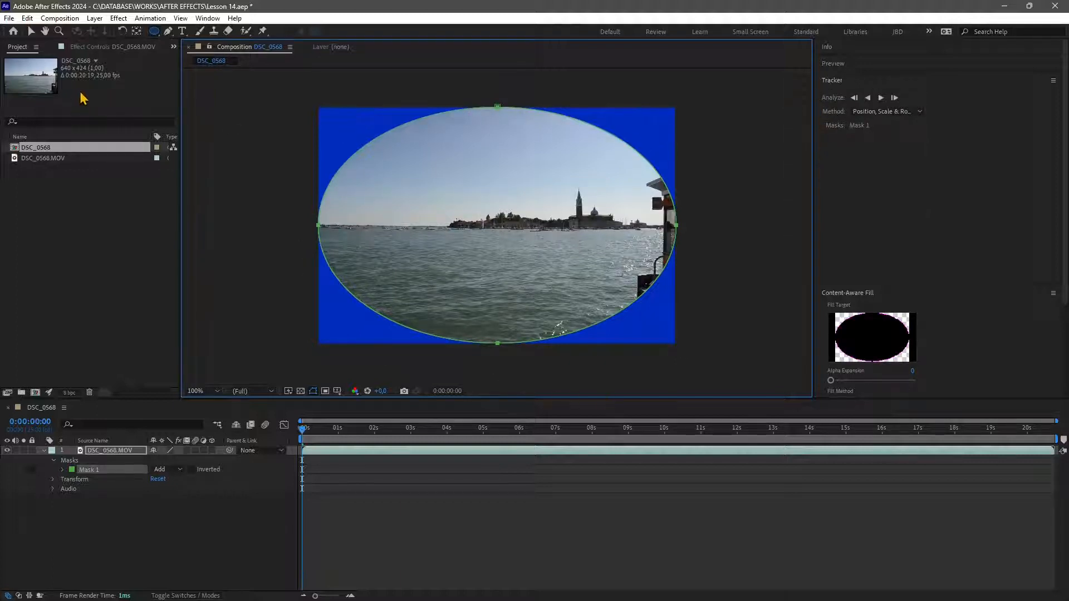
# Set the composition's background colour to black in Composition Settings.
pyautogui.click(71, 21)
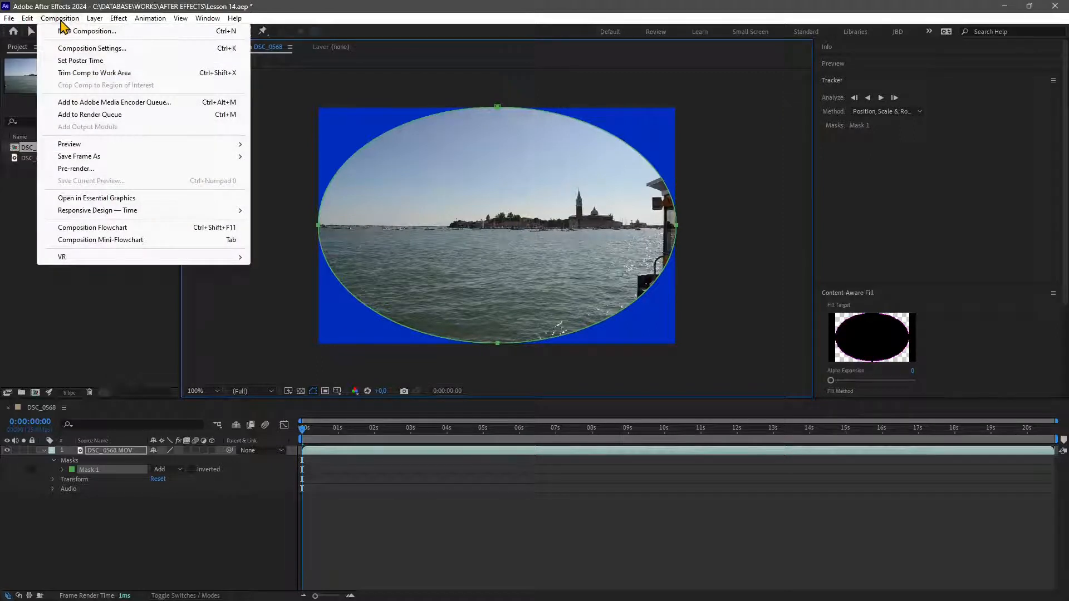
pyautogui.click(64, 48)
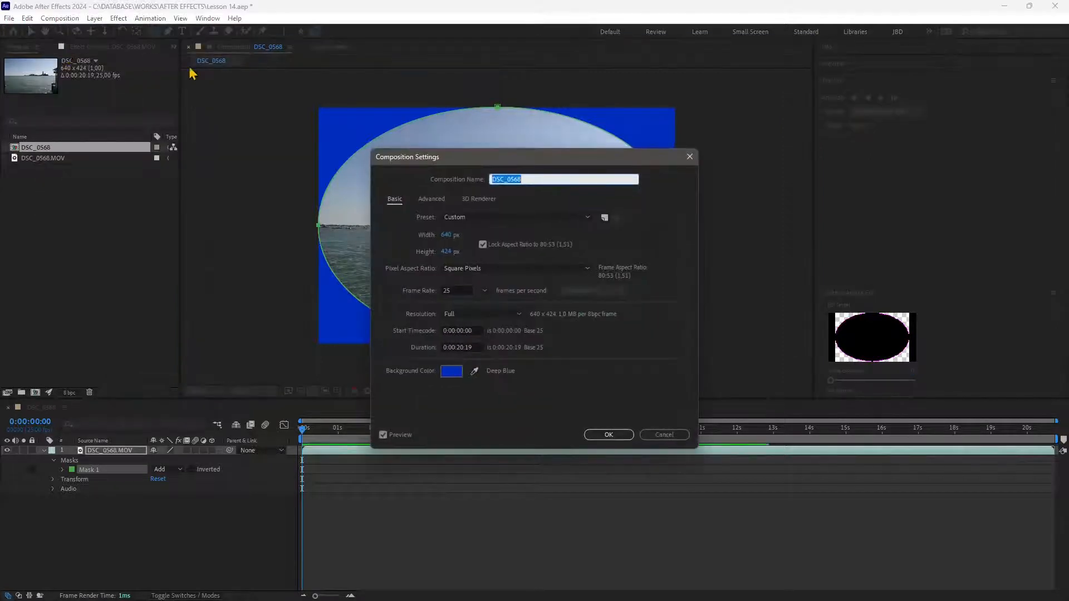
pyautogui.click(451, 371)
pyautogui.moveTo(527, 313); pyautogui.dragTo(521, 387)
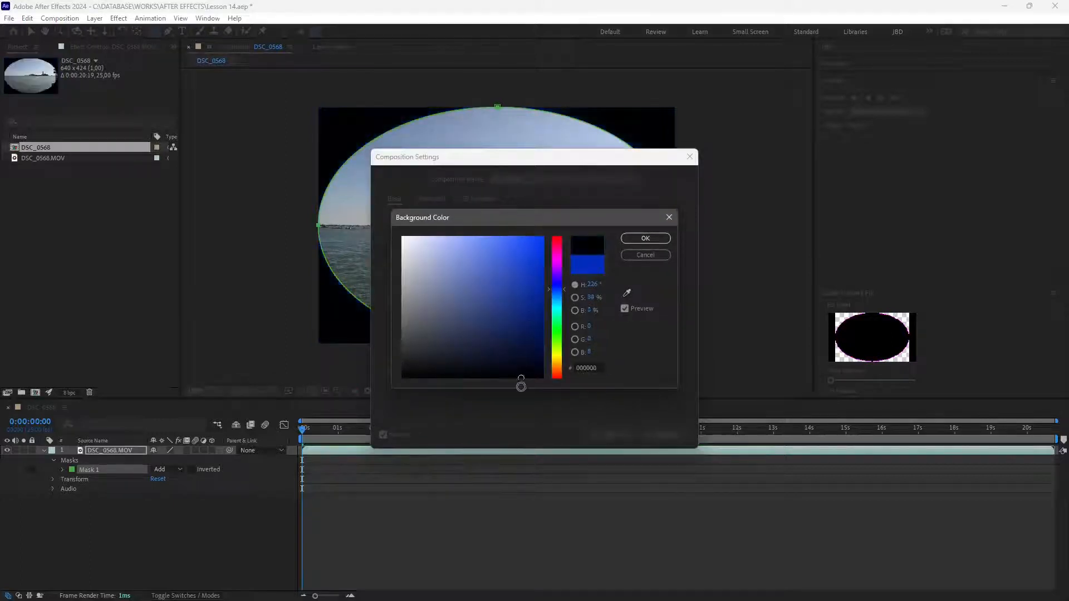
pyautogui.click(664, 239)
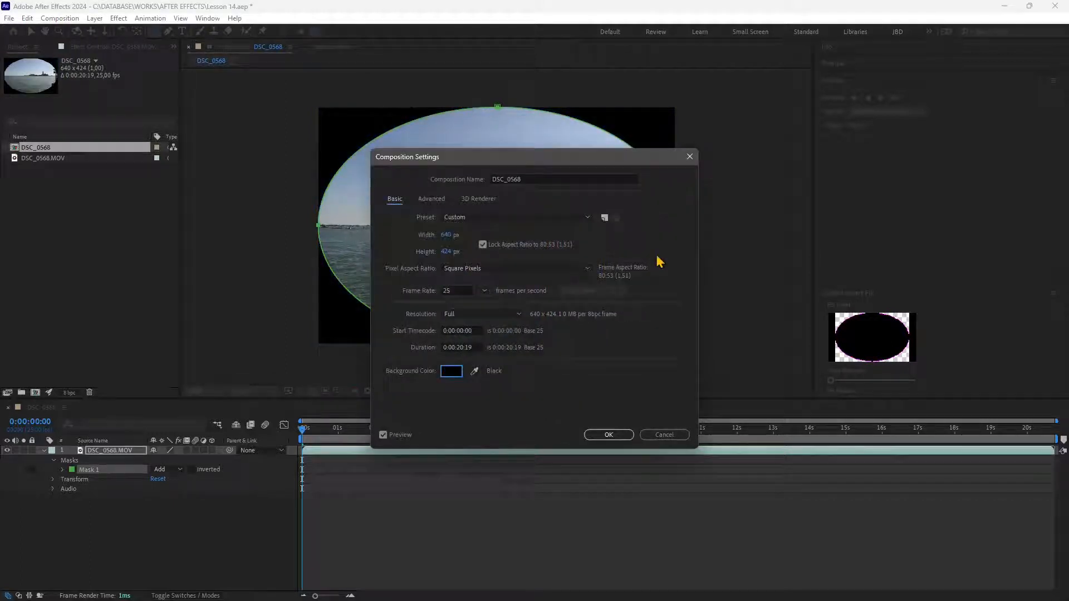
pyautogui.click(613, 436)
pyautogui.click(613, 437)
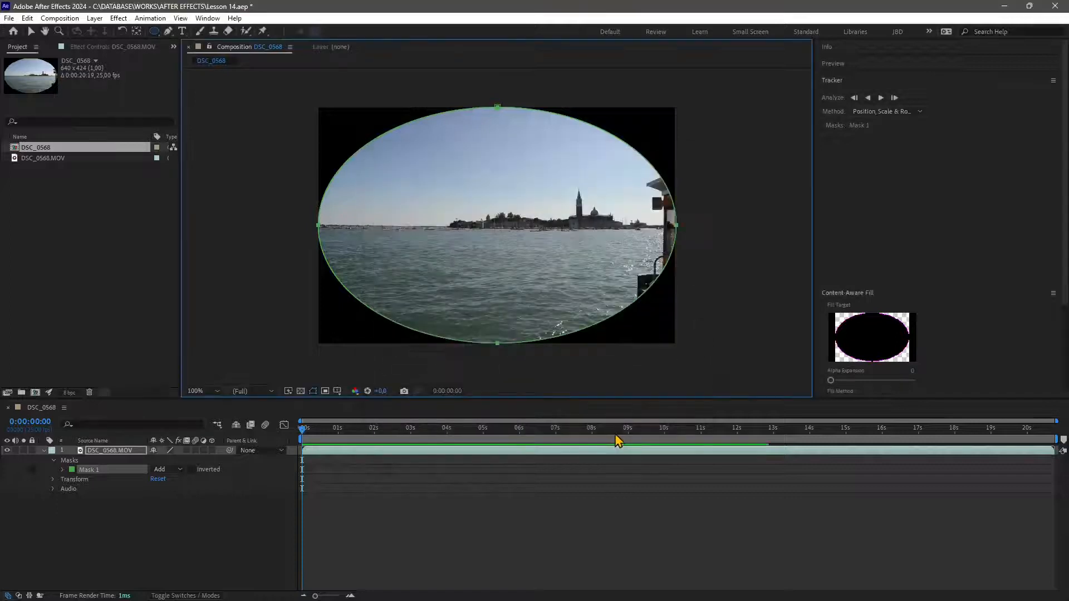
# Feather the video layer's elliptical mask outward with the Mask Feather Tool.
pyautogui.click(168, 34)
pyautogui.click(169, 32)
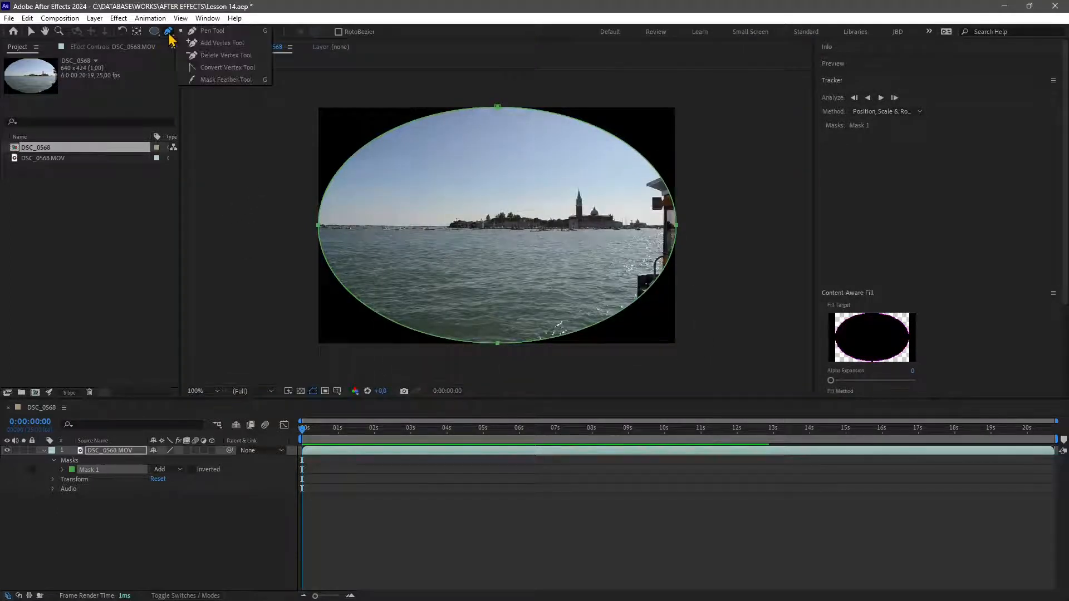
pyautogui.click(219, 81)
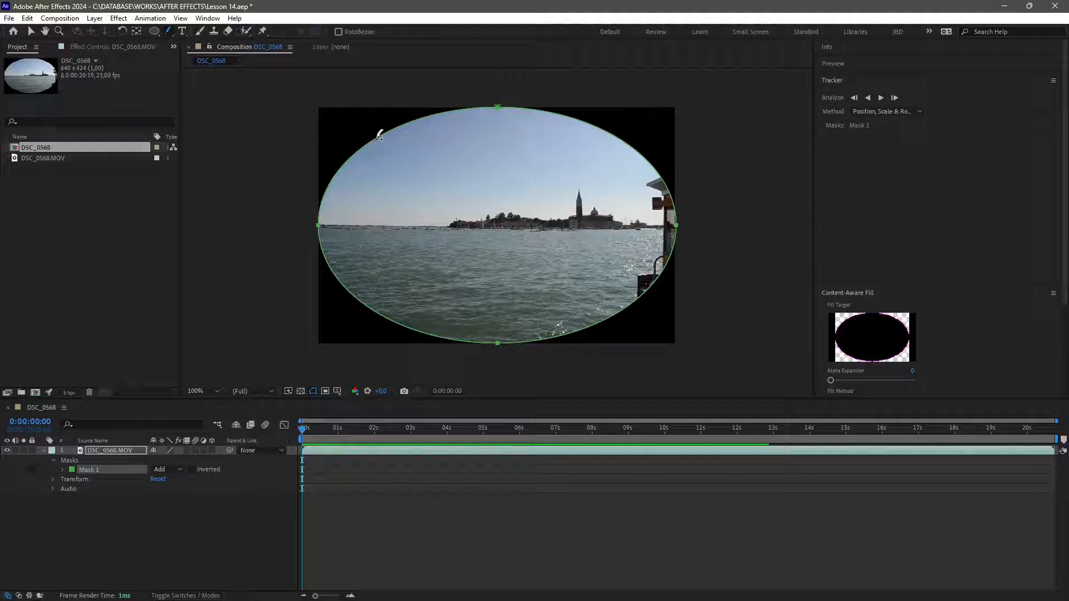
pyautogui.moveTo(378, 135); pyautogui.dragTo(237, 167)
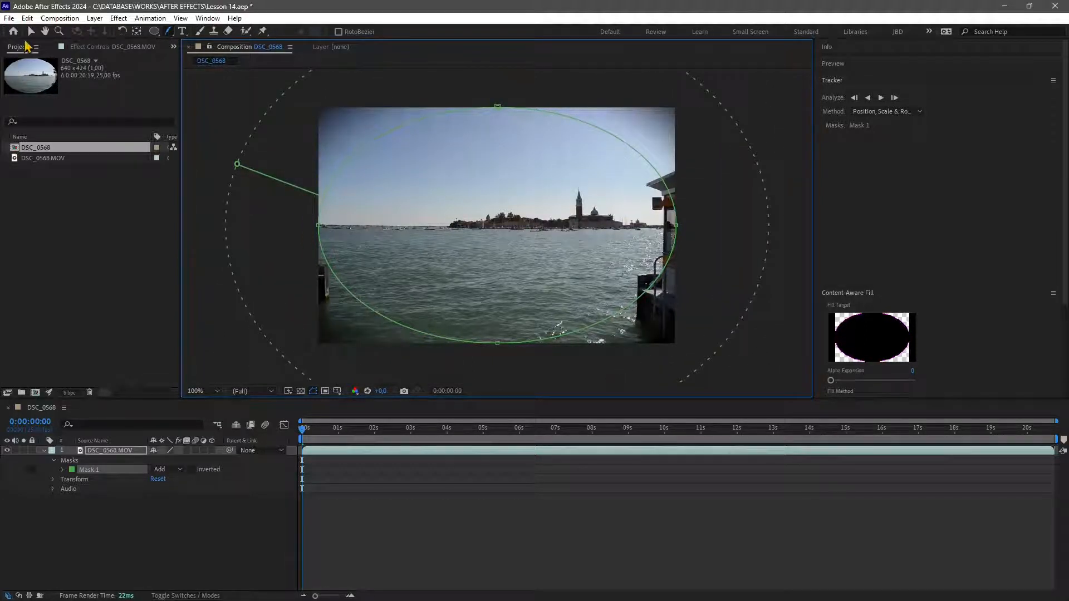
pyautogui.click(27, 46)
# Switch to the Selection tool and play back the composition to preview the feathered mask.
pyautogui.press('v')
pyautogui.click(219, 140)
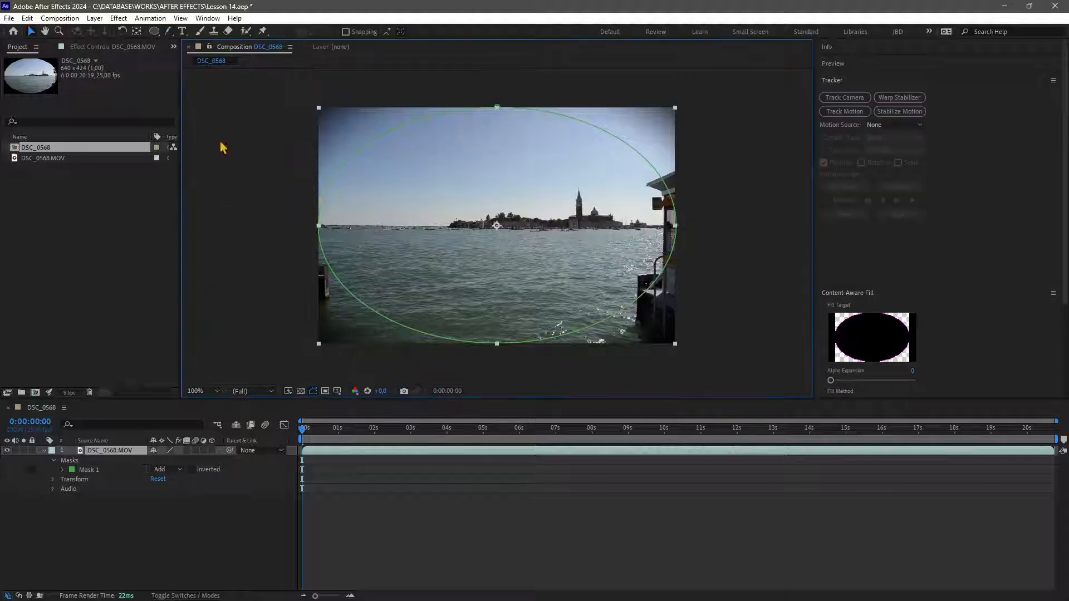
pyautogui.press('space')
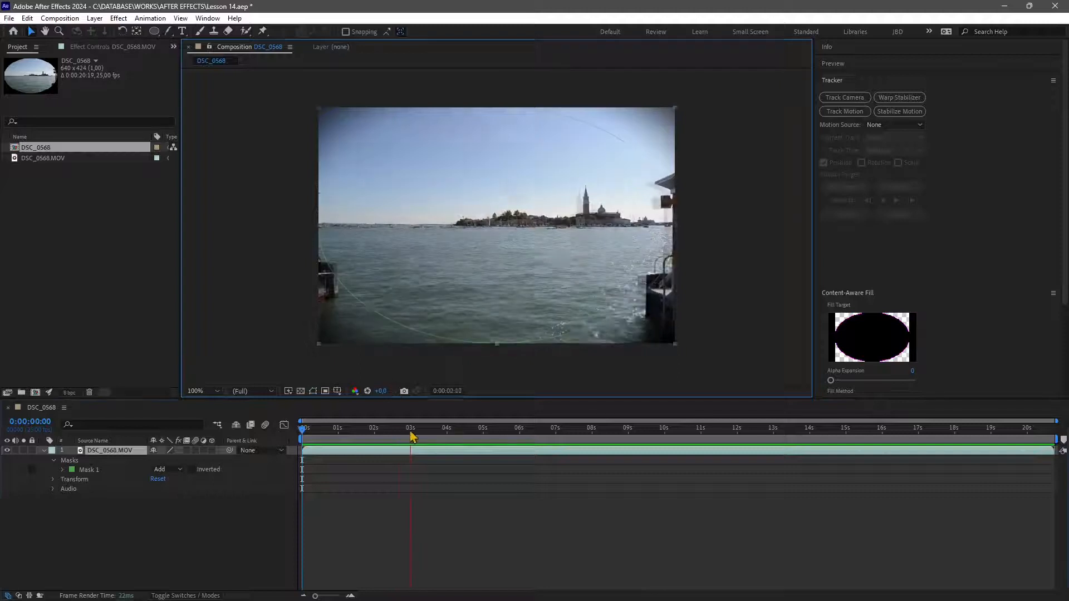
pyautogui.click(303, 451)
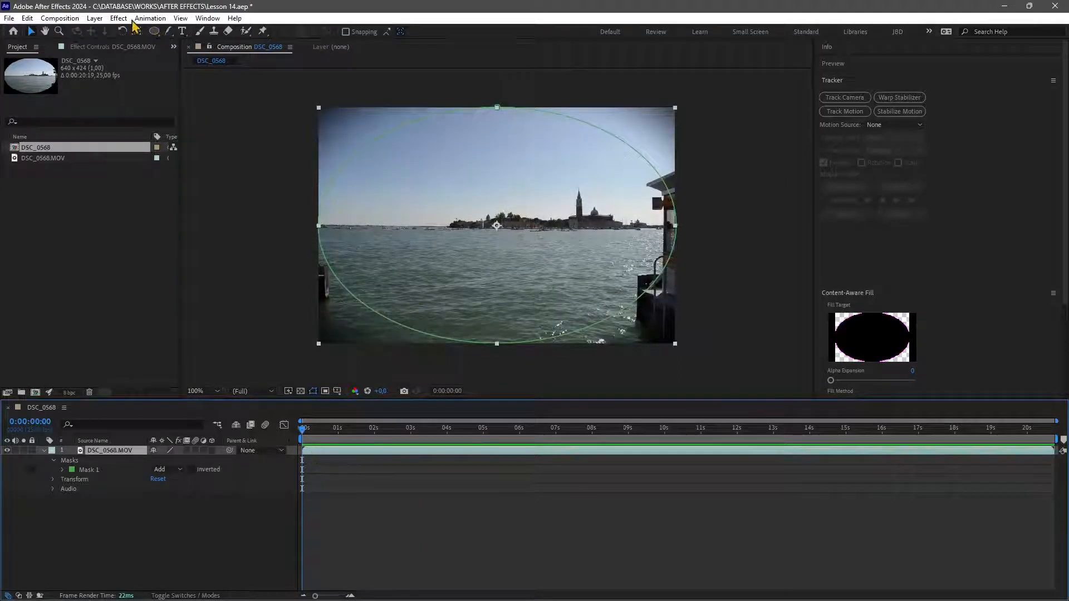
# Create a new solid layer with colour 141414 at composition size.
pyautogui.click(95, 18)
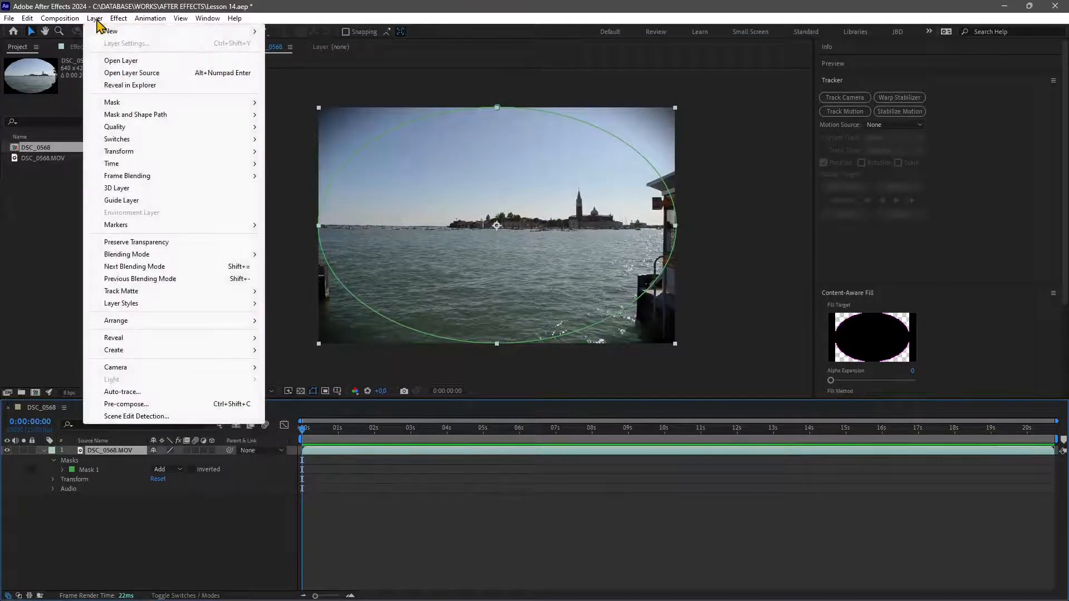
pyautogui.moveTo(101, 32)
pyautogui.click(304, 43)
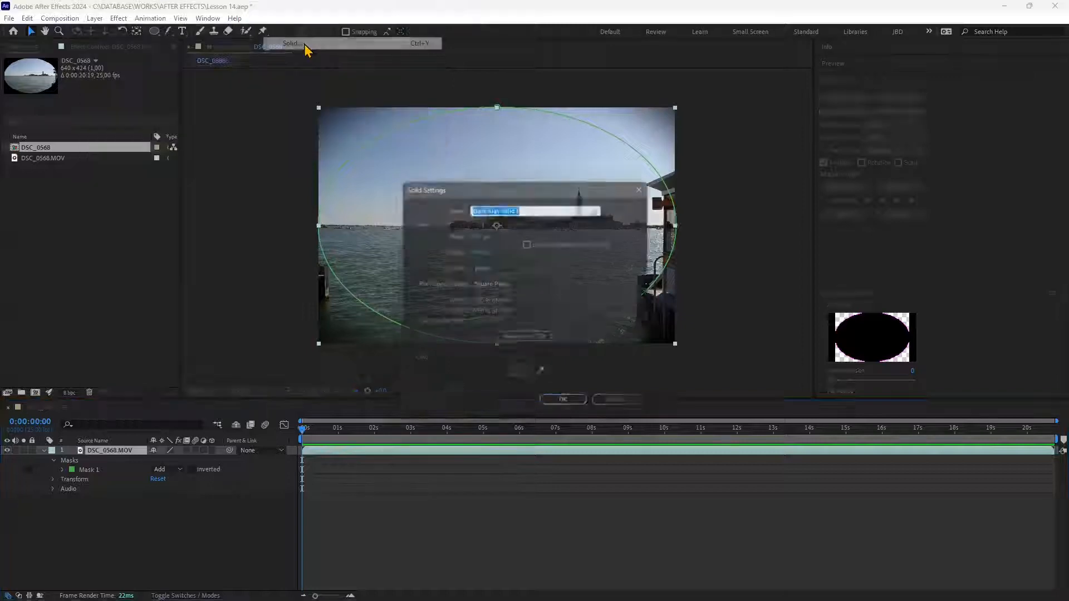
pyautogui.click(520, 376)
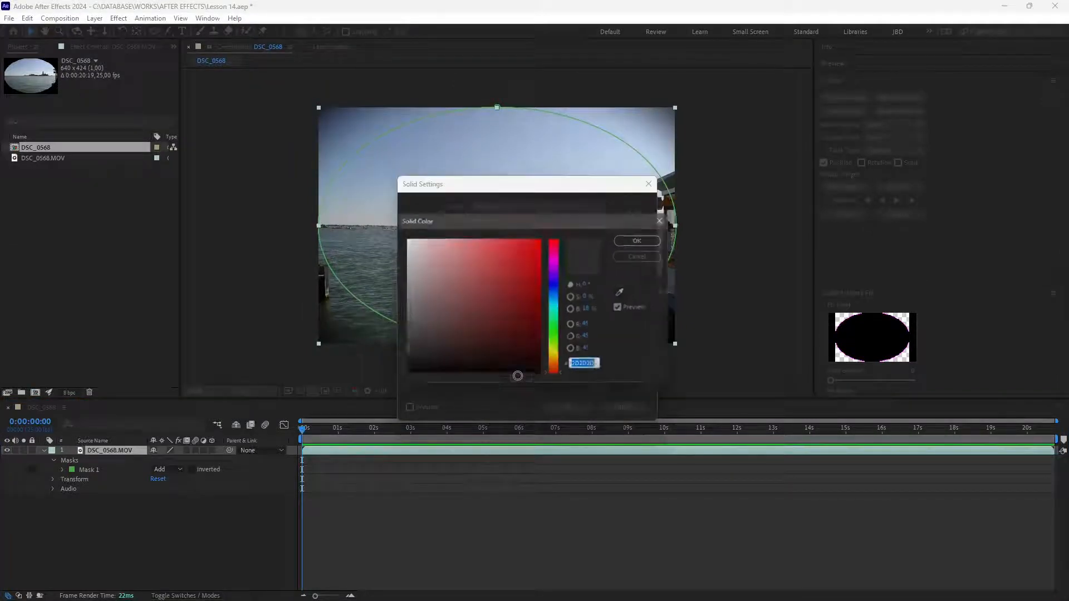
pyautogui.moveTo(432, 354); pyautogui.dragTo(401, 365)
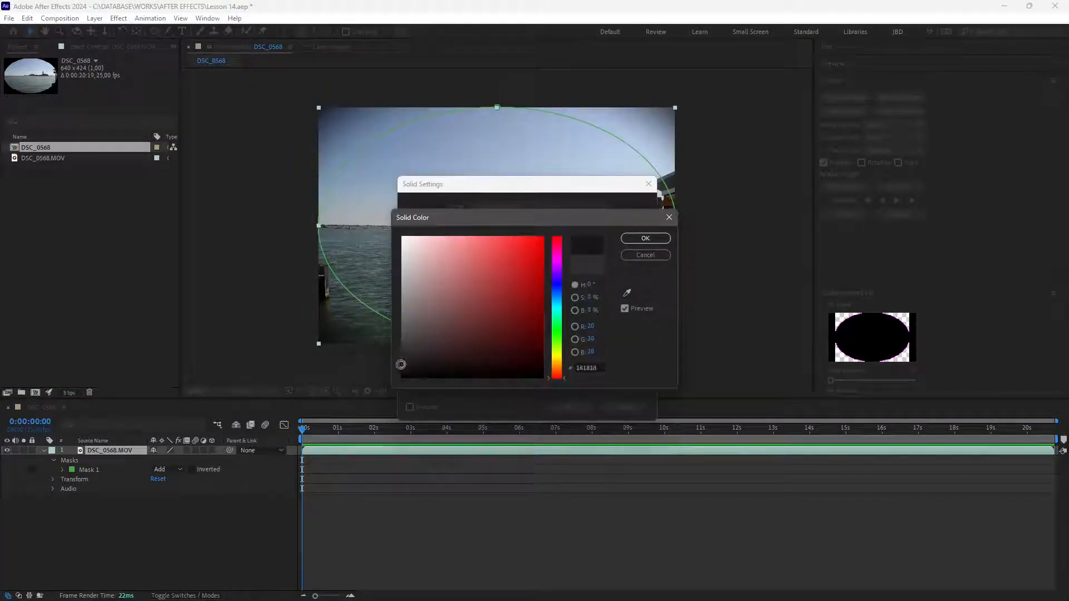
pyautogui.click(643, 239)
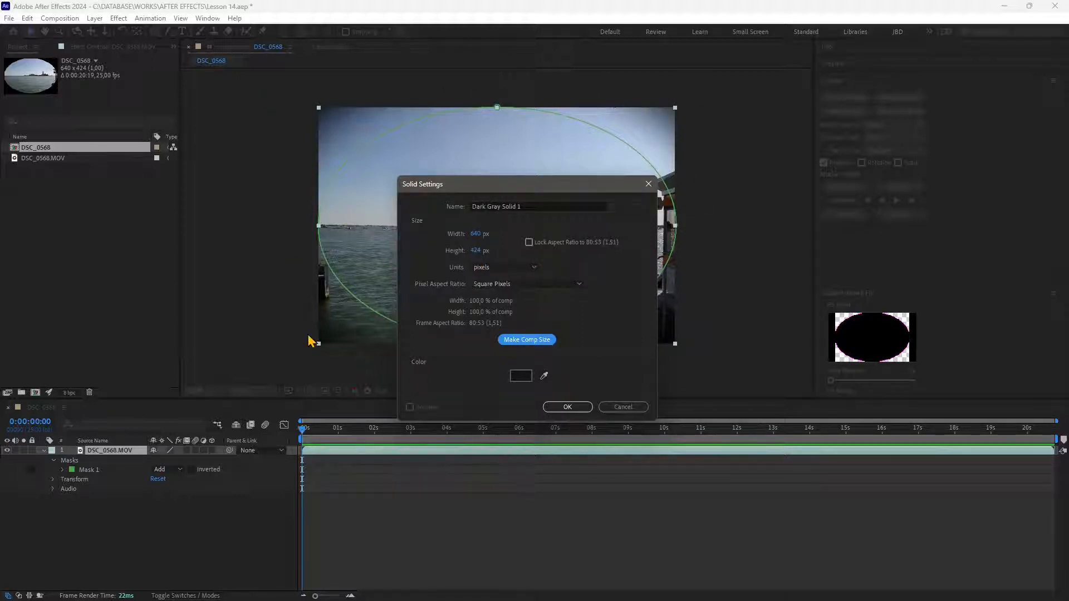
pyautogui.click(568, 407)
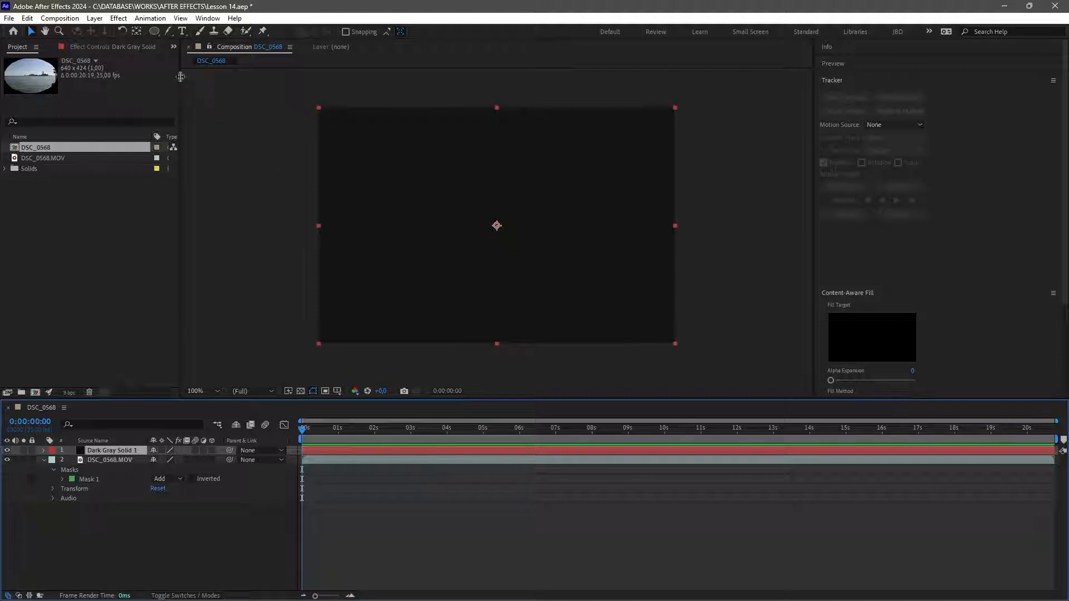
# Draw a circular mask on the dark gray solid with the Ellipse tool, left of the frame's centre.
pyautogui.click(151, 34)
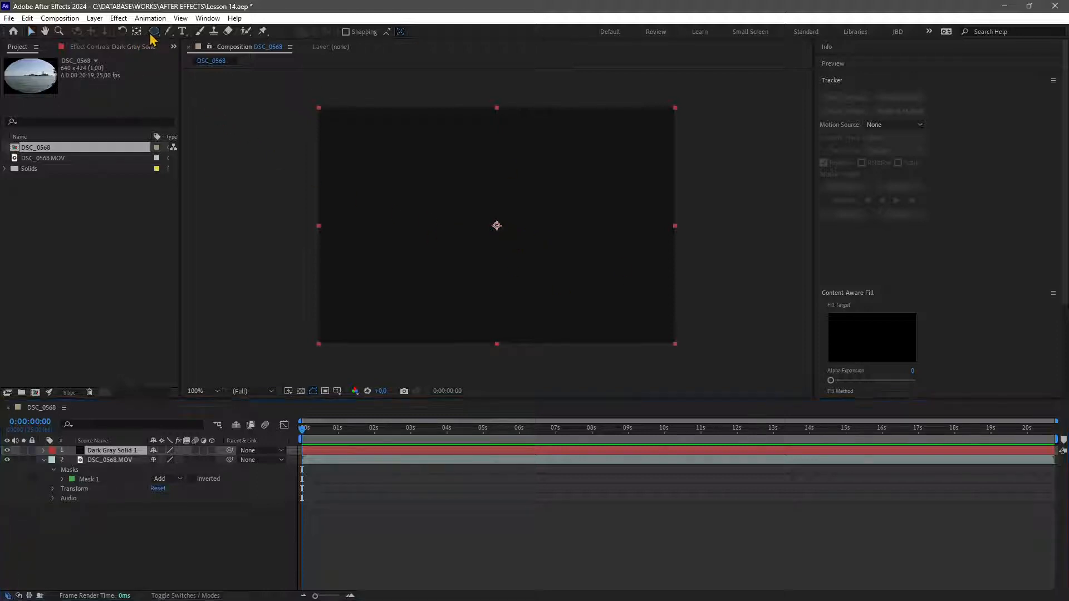
pyautogui.click(152, 34)
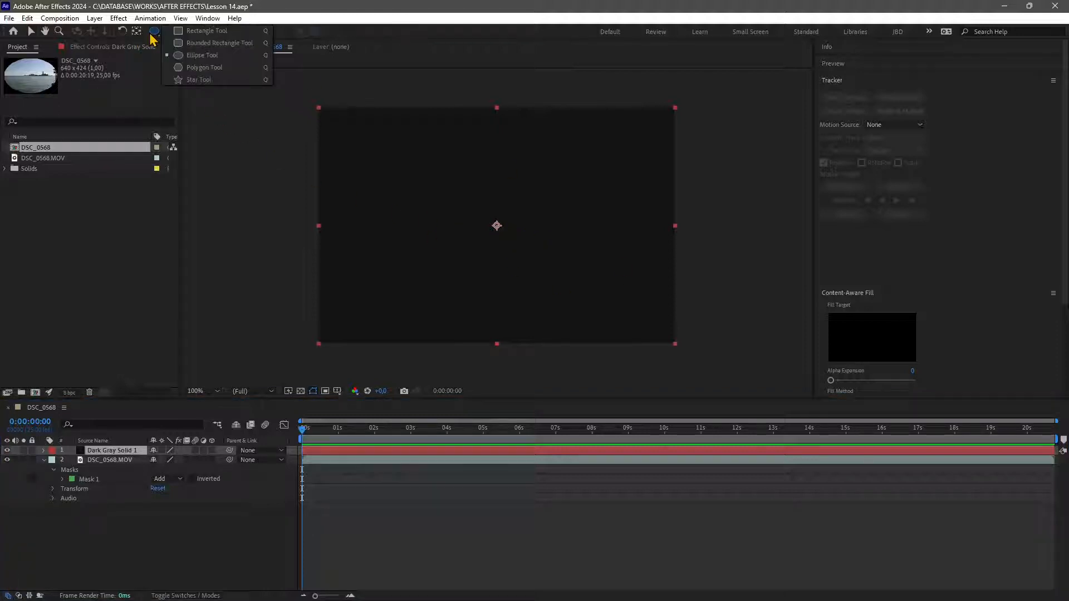
pyautogui.click(202, 55)
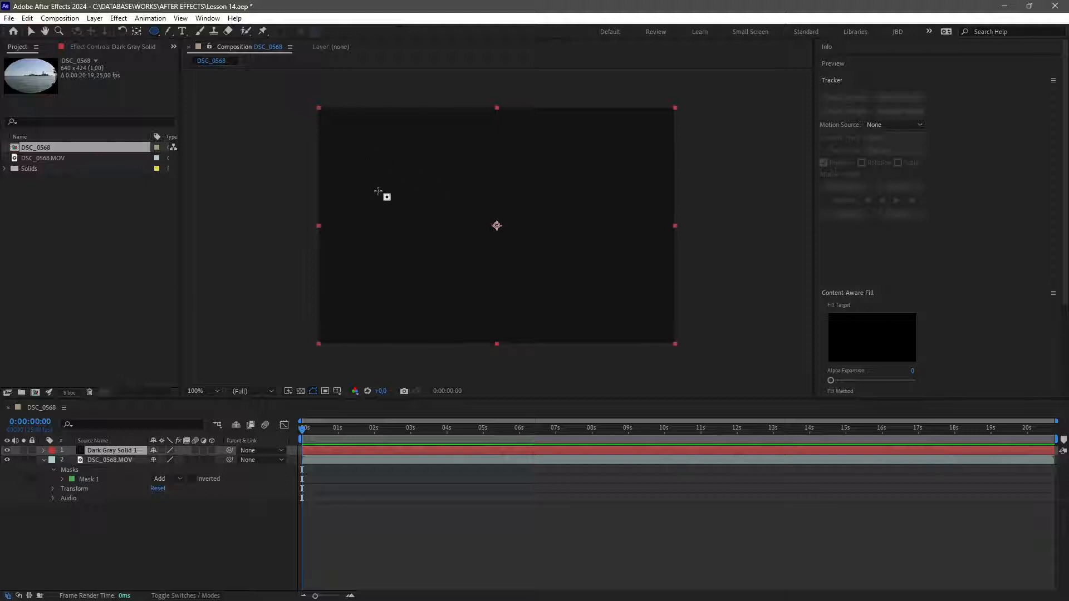
pyautogui.moveTo(380, 182)
pyautogui.mouseDown()
pyautogui.moveTo(520, 284)
pyautogui.moveTo(444, 202)
pyautogui.moveTo(495, 273)
pyautogui.moveTo(453, 206)
pyautogui.moveTo(503, 278)
pyautogui.moveTo(519, 282)
pyautogui.mouseUp()
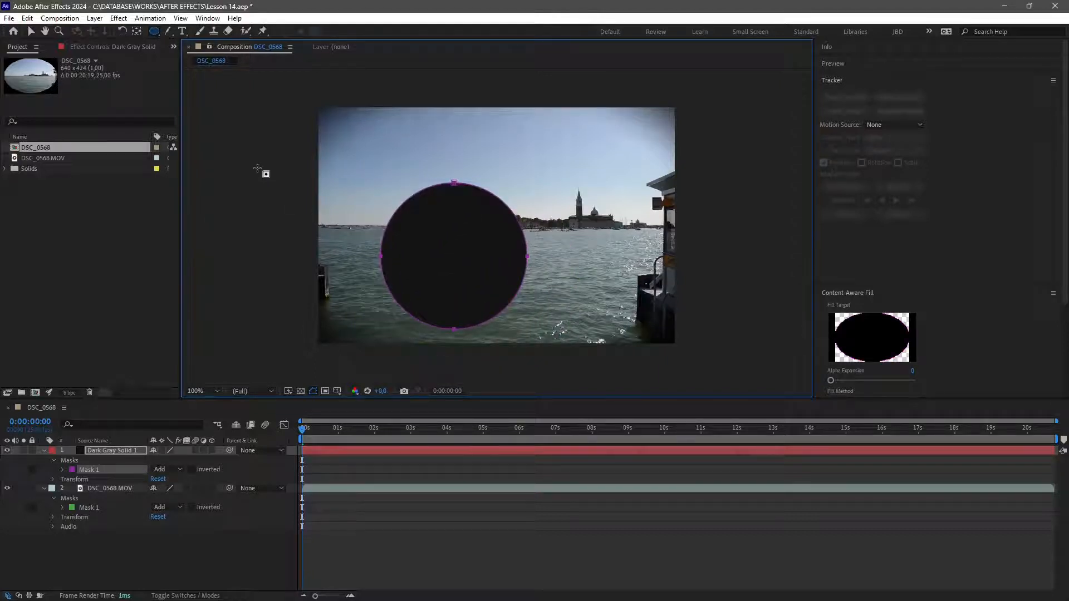
# Reshape the circular mask by dragging two of its vertices, then undo both changes.
pyautogui.click(32, 32)
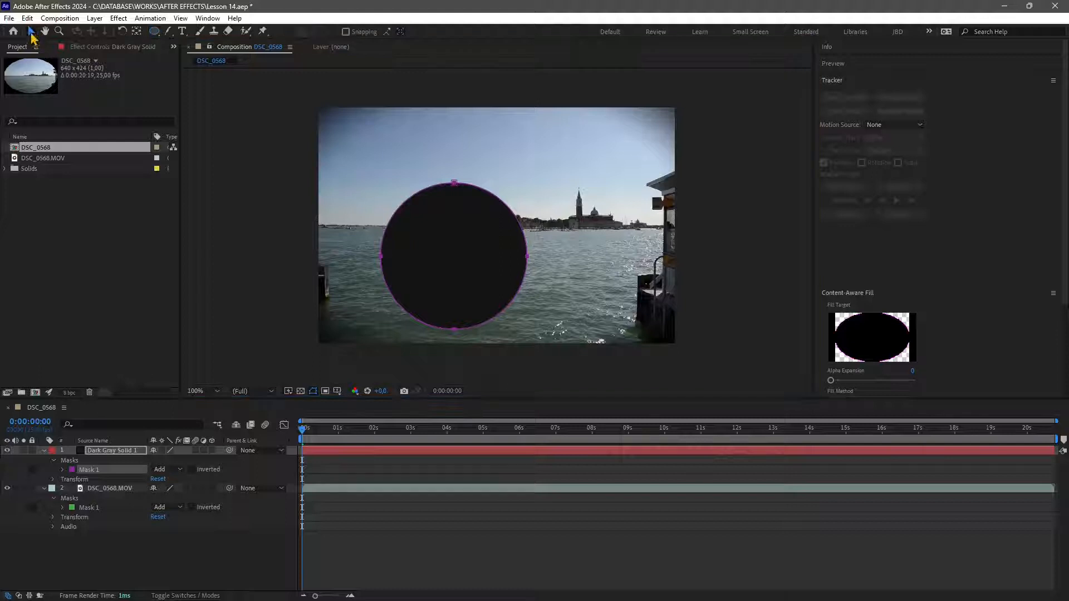
pyautogui.click(436, 188)
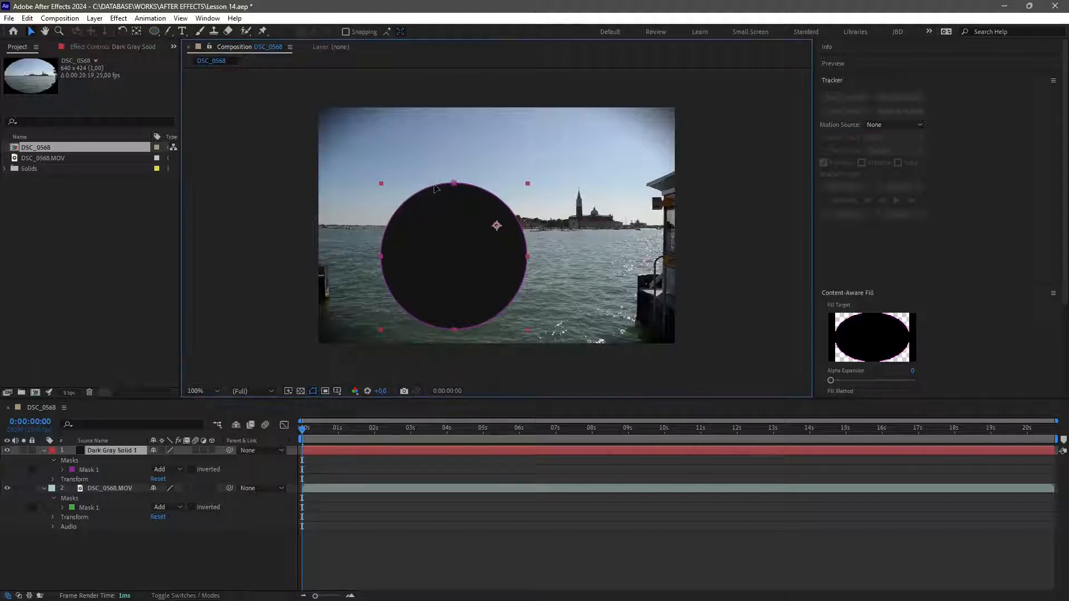
pyautogui.moveTo(433, 189); pyautogui.dragTo(423, 173)
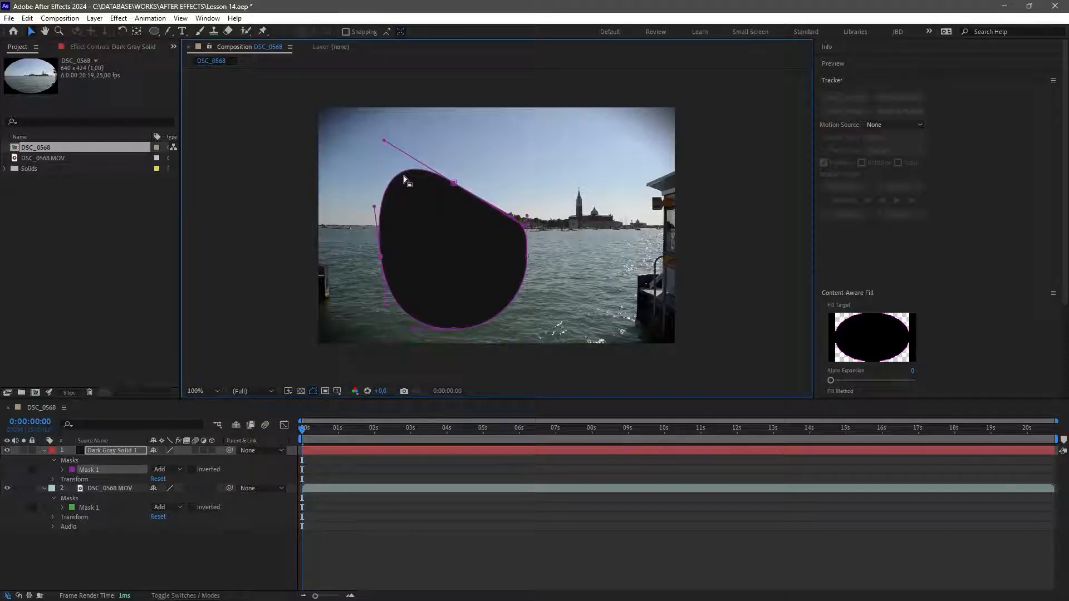
pyautogui.moveTo(463, 182); pyautogui.dragTo(496, 211)
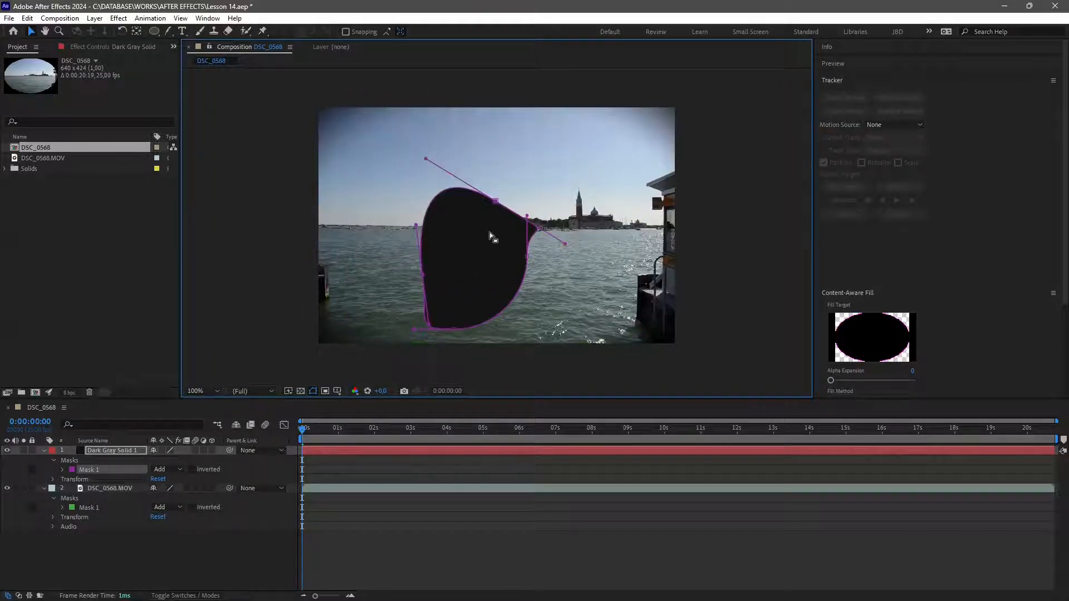
pyautogui.hotkey('ctrl', 'z')
pyautogui.hotkey('ctrl', 'z')
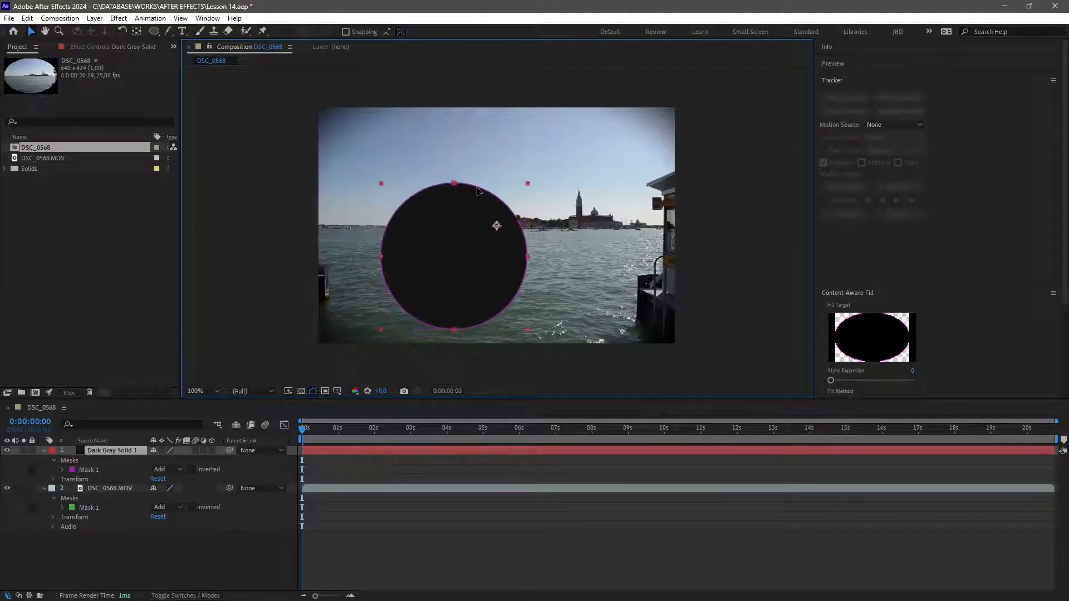
# Move the circular mask up and to the left using free transform.
pyautogui.doubleClick(477, 188)
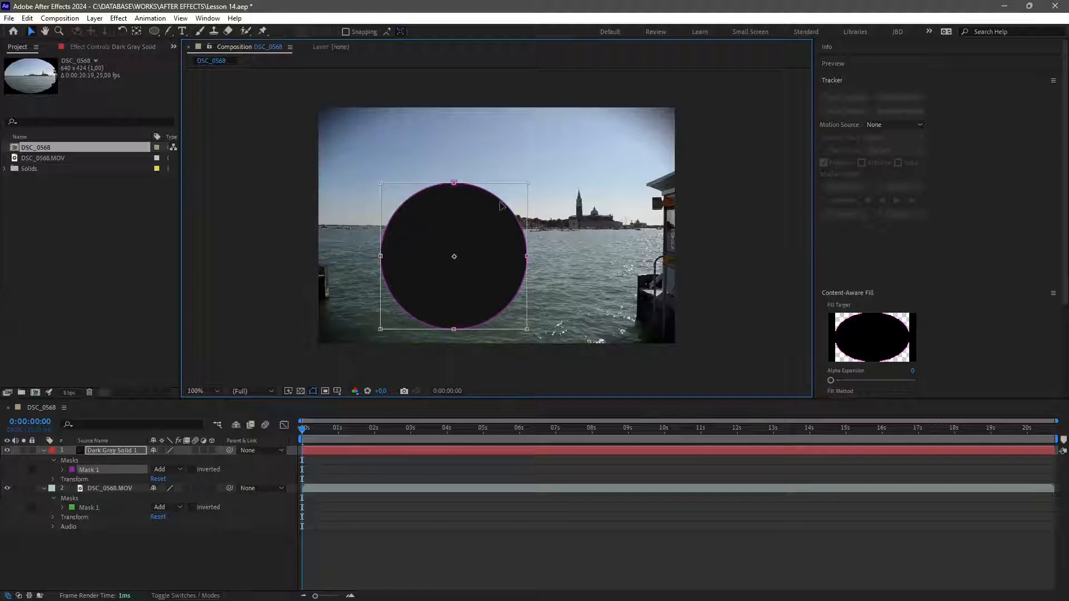
pyautogui.moveTo(500, 203); pyautogui.dragTo(479, 175)
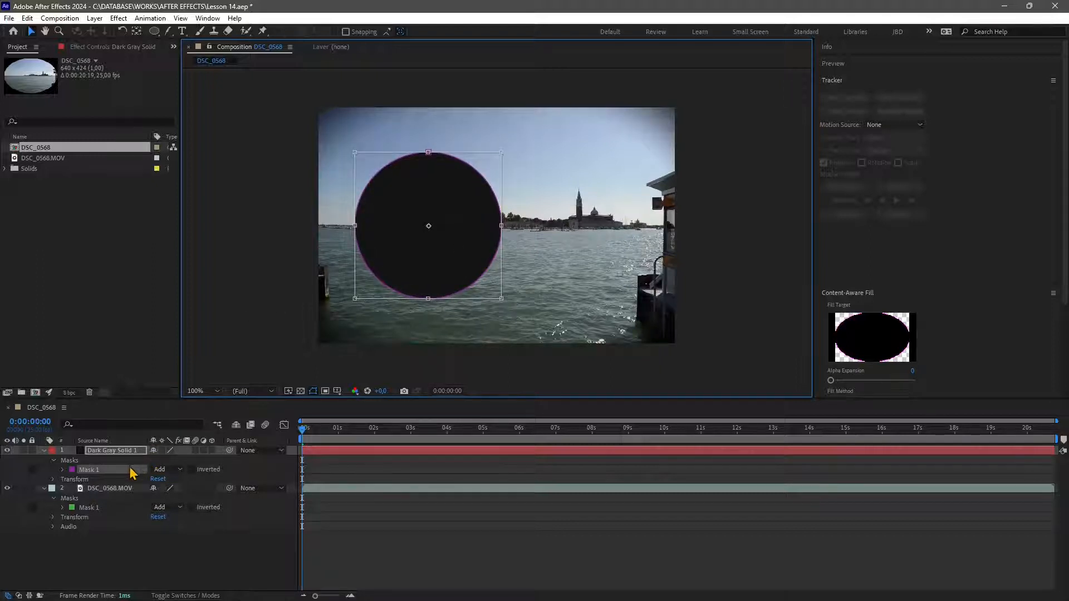
# Toggle the solid's mask inversion on and off, then set the mask mode to Subtract.
pyautogui.click(193, 469)
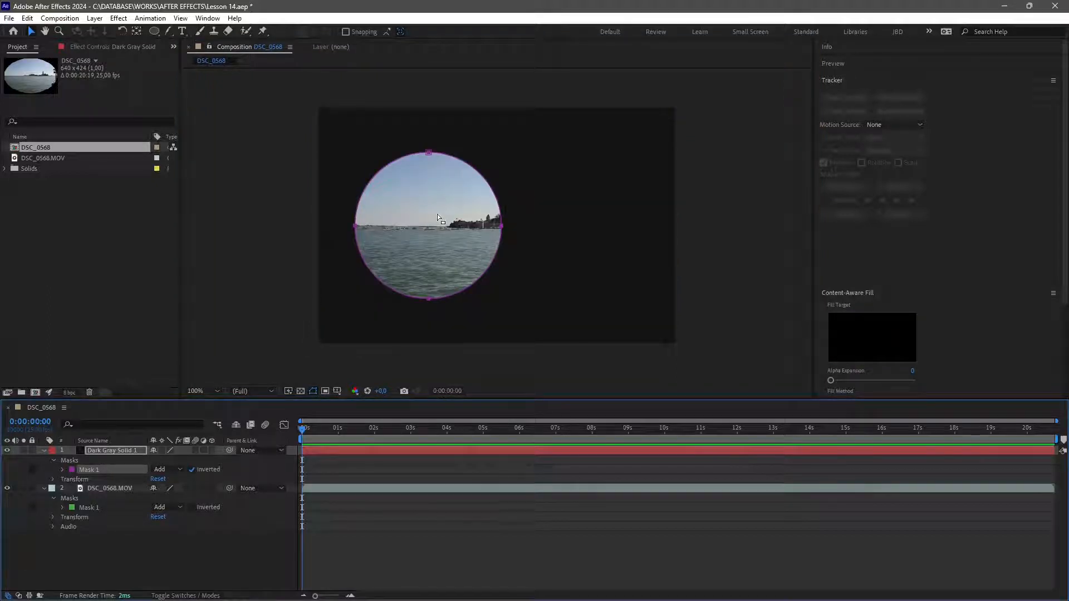
pyautogui.click(193, 469)
pyautogui.click(164, 470)
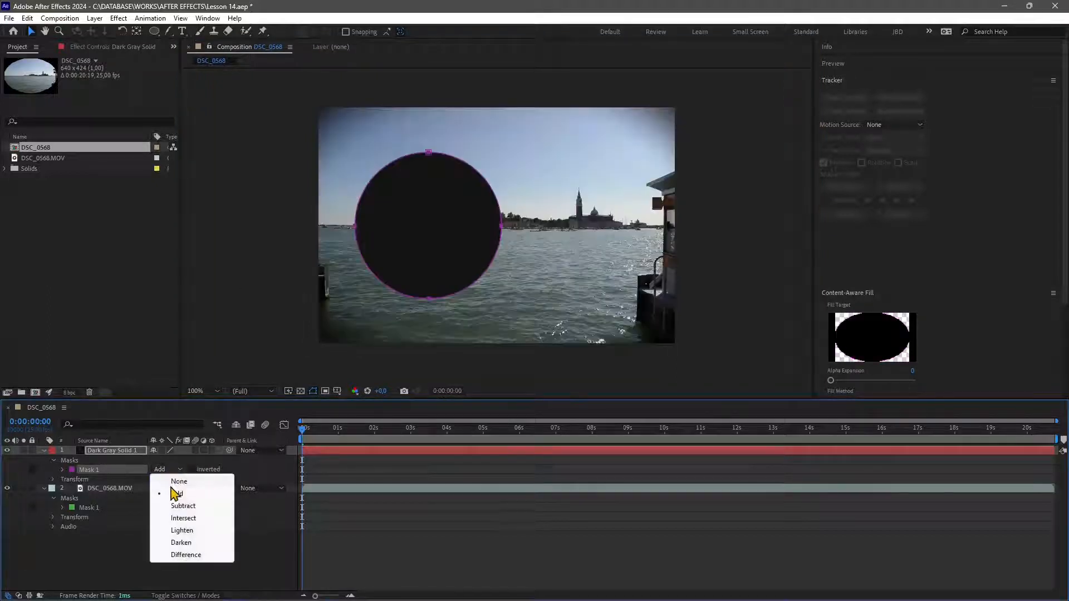
pyautogui.click(182, 506)
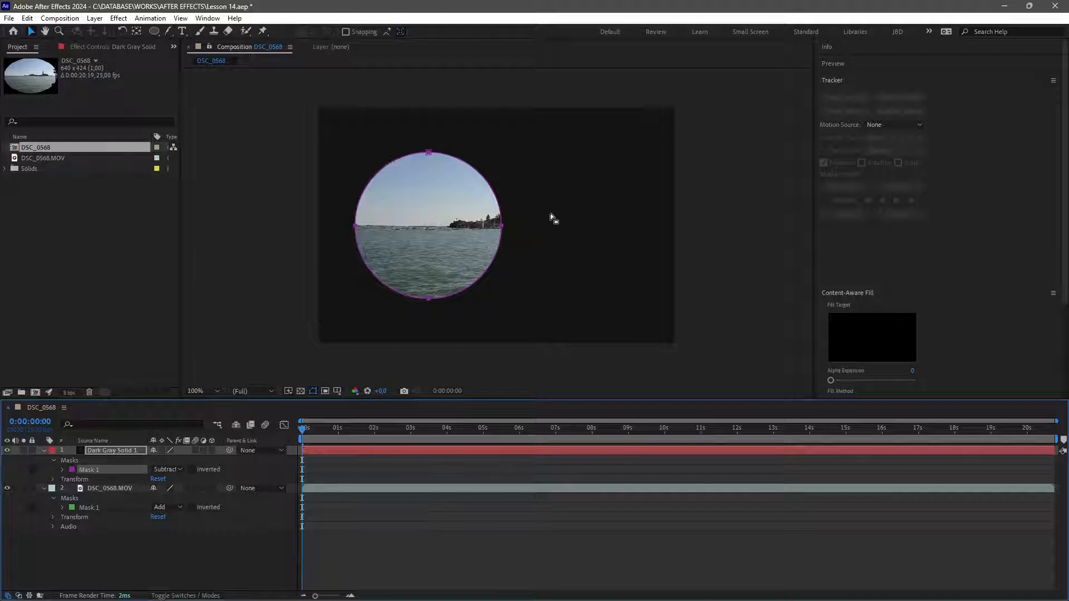
# Feather the circular mask's edge outward with the Mask Feather Tool, undoing the second feather adjustment.
pyautogui.click(168, 32)
pyautogui.click(391, 162)
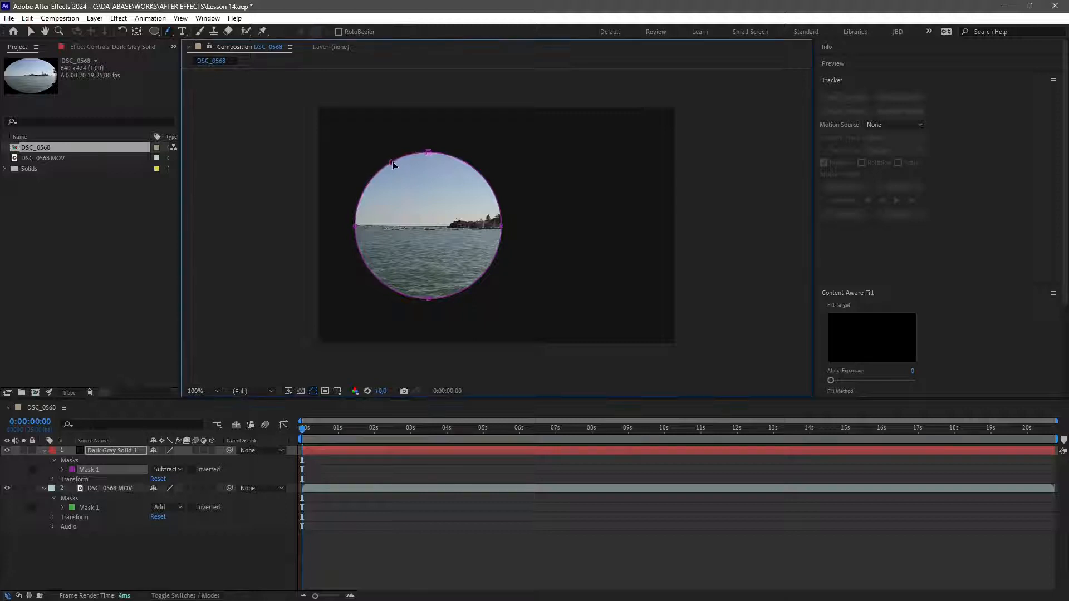
pyautogui.moveTo(392, 162); pyautogui.dragTo(376, 158)
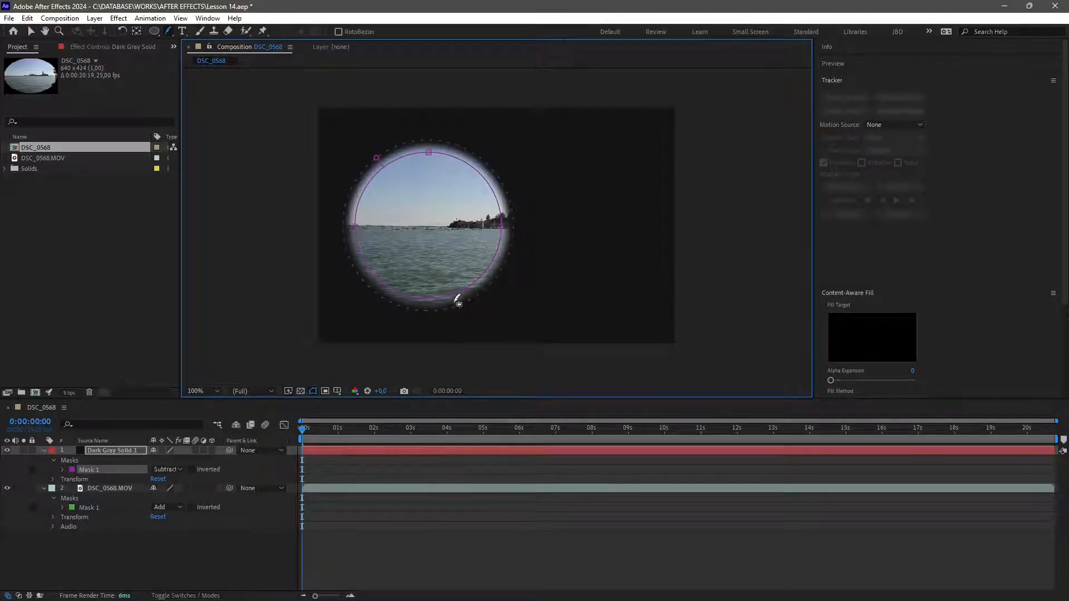
pyautogui.moveTo(452, 316)
pyautogui.mouseDown()
pyautogui.moveTo(454, 327)
pyautogui.moveTo(437, 305)
pyautogui.mouseUp()
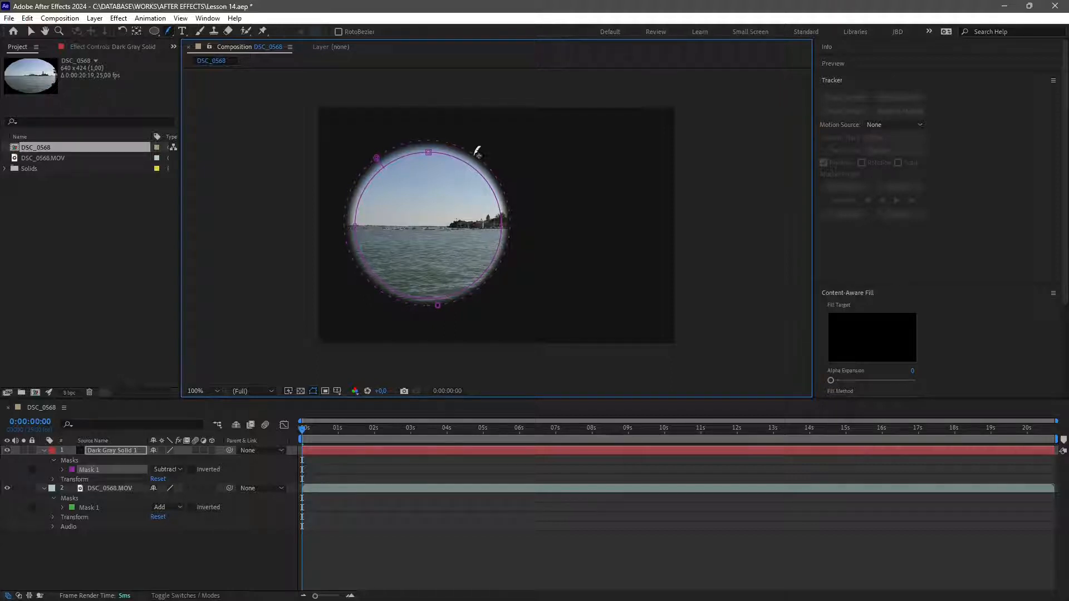
pyautogui.hotkey('ctrl', 'z')
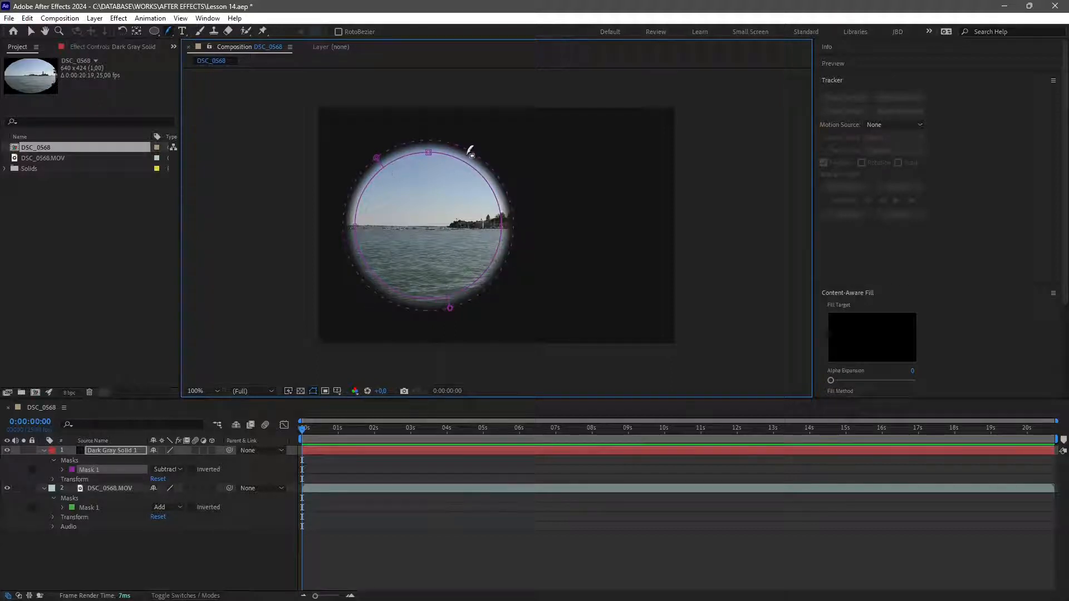
# Duplicate the solid's circular mask.
pyautogui.click(31, 31)
pyautogui.click(334, 568)
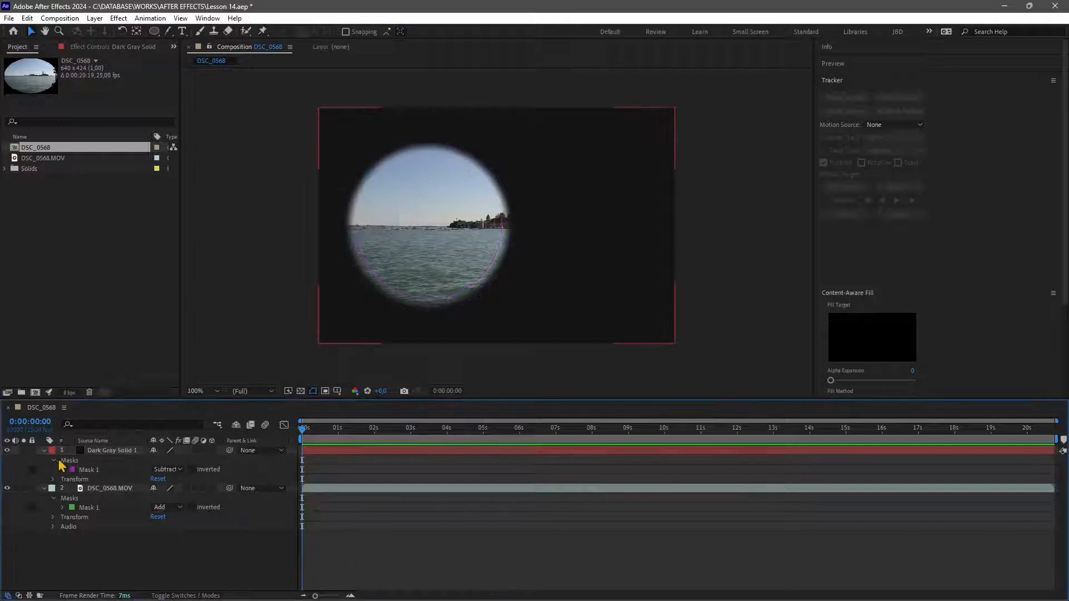
pyautogui.click(88, 471)
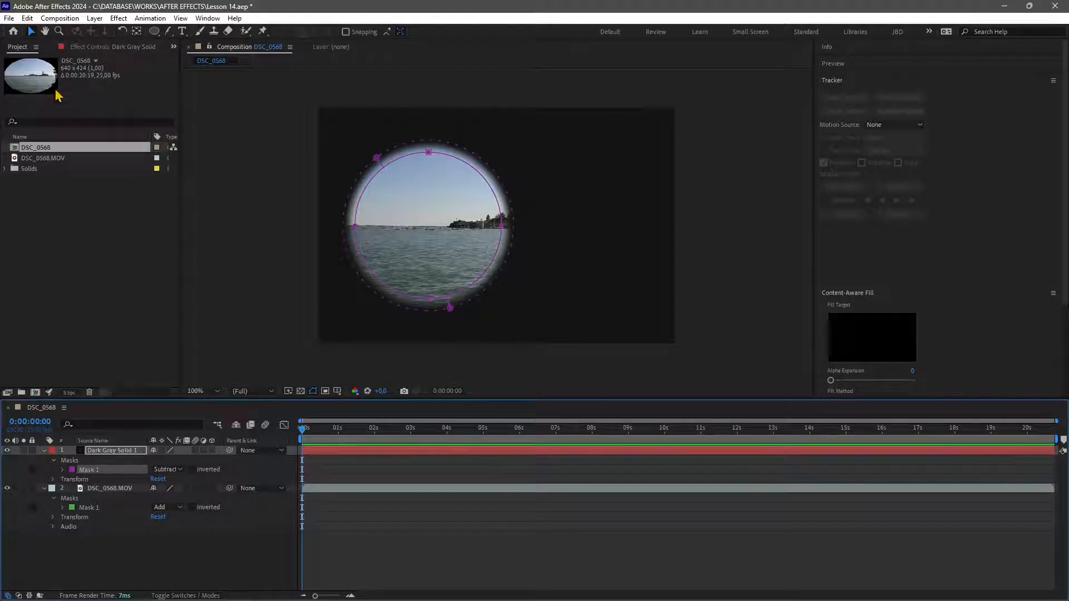
pyautogui.click(28, 19)
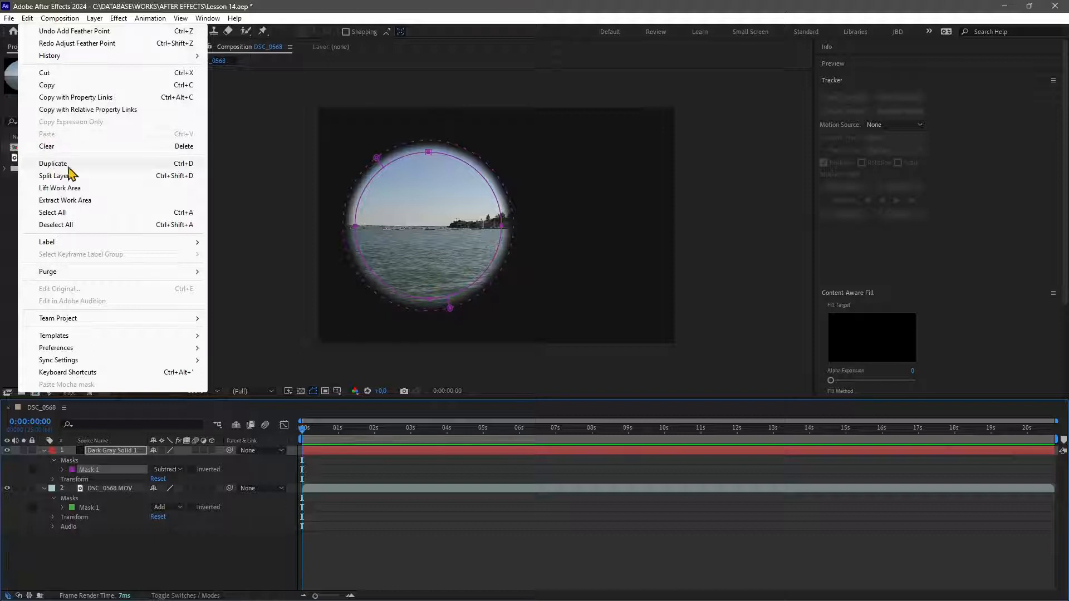
pyautogui.click(179, 164)
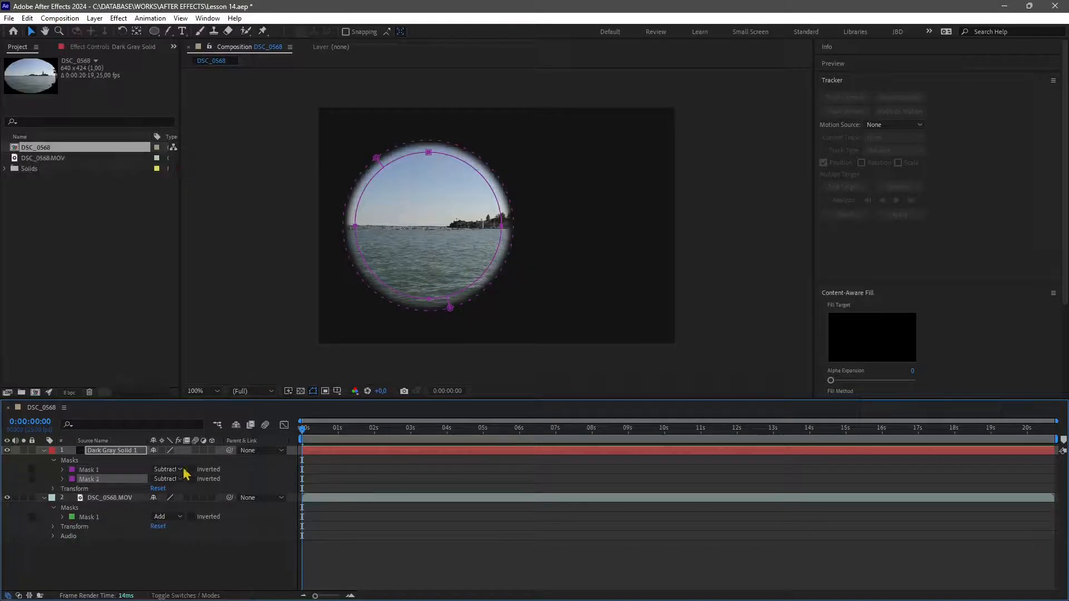
pyautogui.click(92, 470)
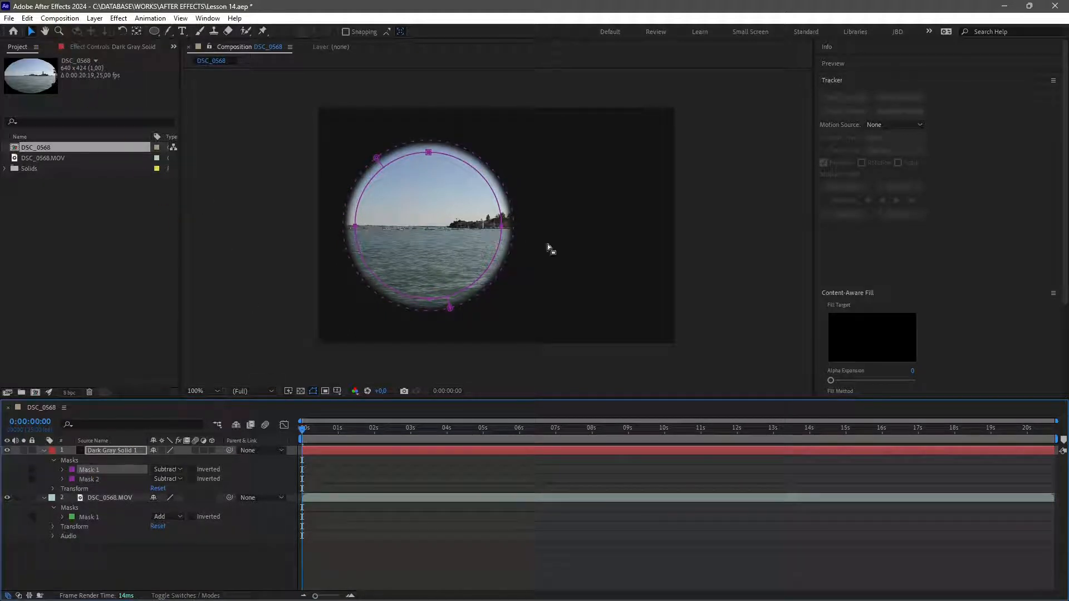
pyautogui.click(459, 207)
pyautogui.click(482, 179)
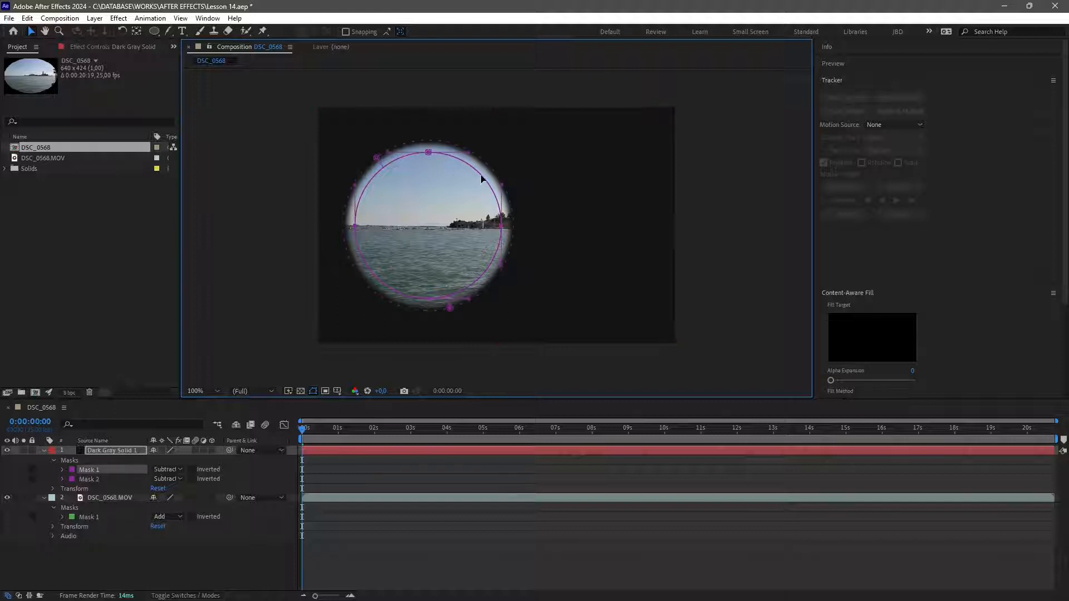
pyautogui.moveTo(482, 179); pyautogui.dragTo(505, 175)
pyautogui.press('Delete')
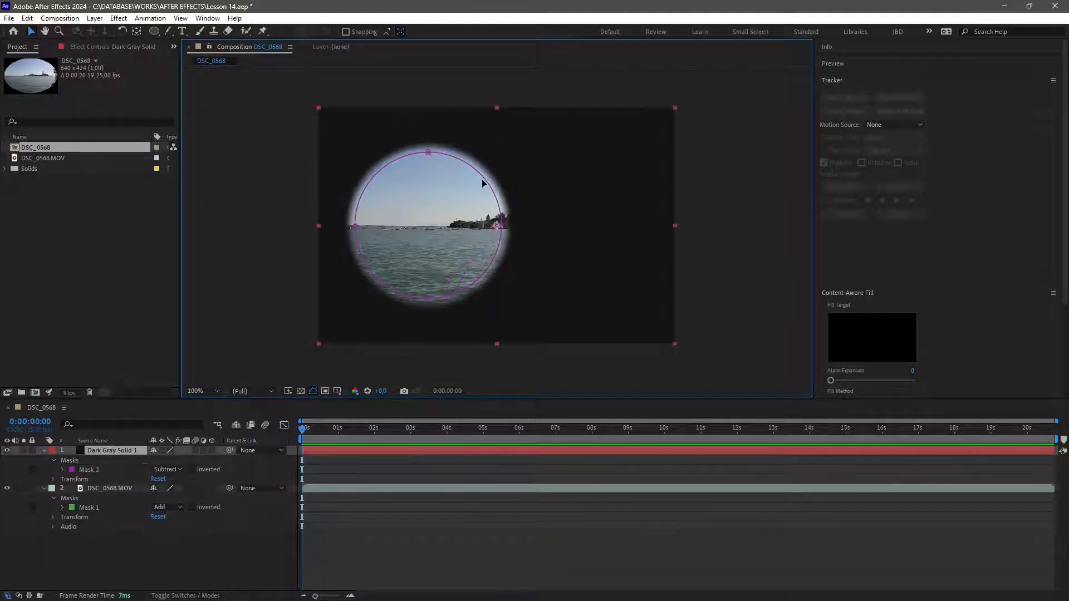
# Duplicate the circular mask again and move the copy to the right so the two circles overlap.
pyautogui.click(486, 184)
pyautogui.hotkey('ctrl', 'd')
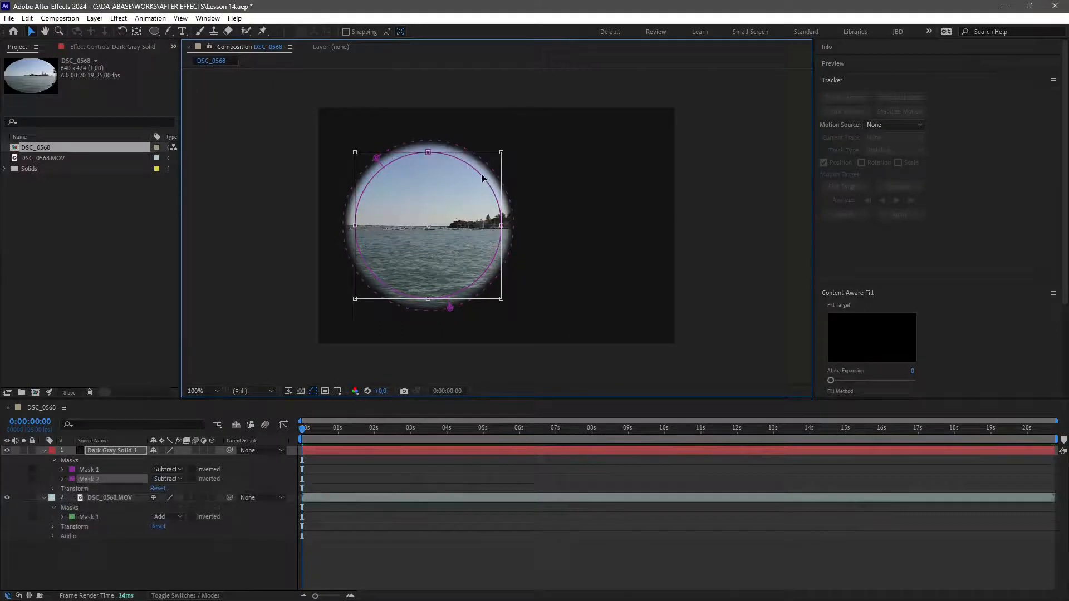
pyautogui.moveTo(486, 178); pyautogui.dragTo(614, 199)
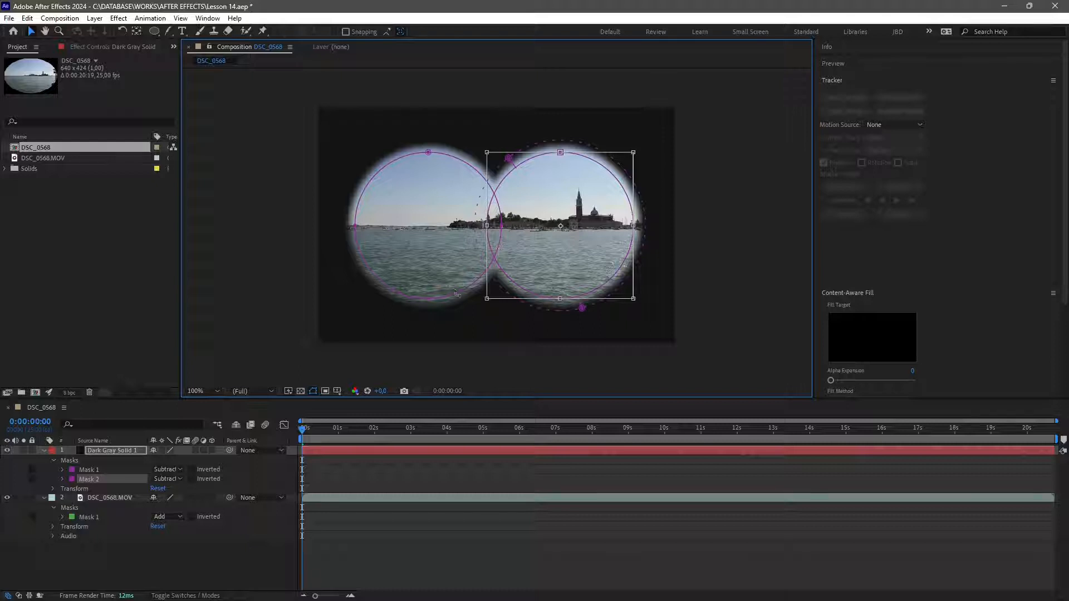
# Set both circular masks' mode to Add.
pyautogui.click(91, 470)
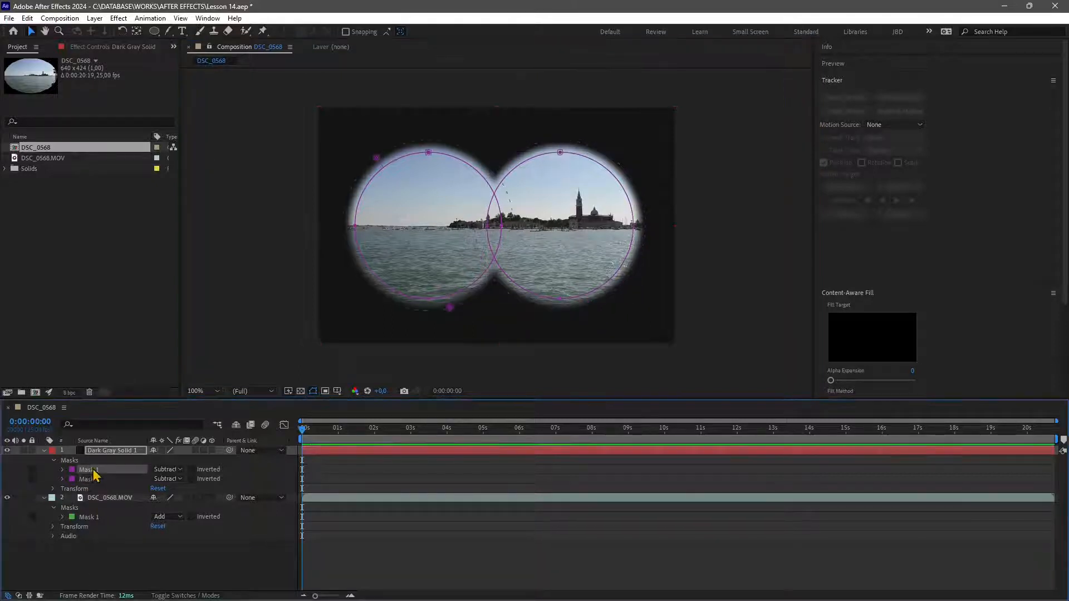
pyautogui.click(174, 473)
pyautogui.click(183, 496)
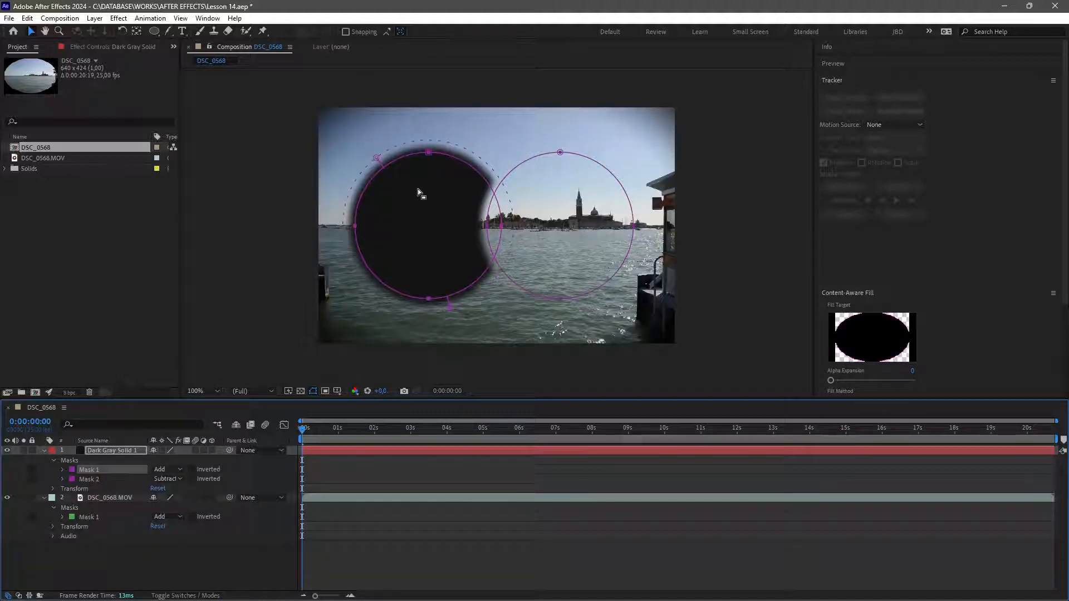
pyautogui.click(169, 480)
pyautogui.click(180, 505)
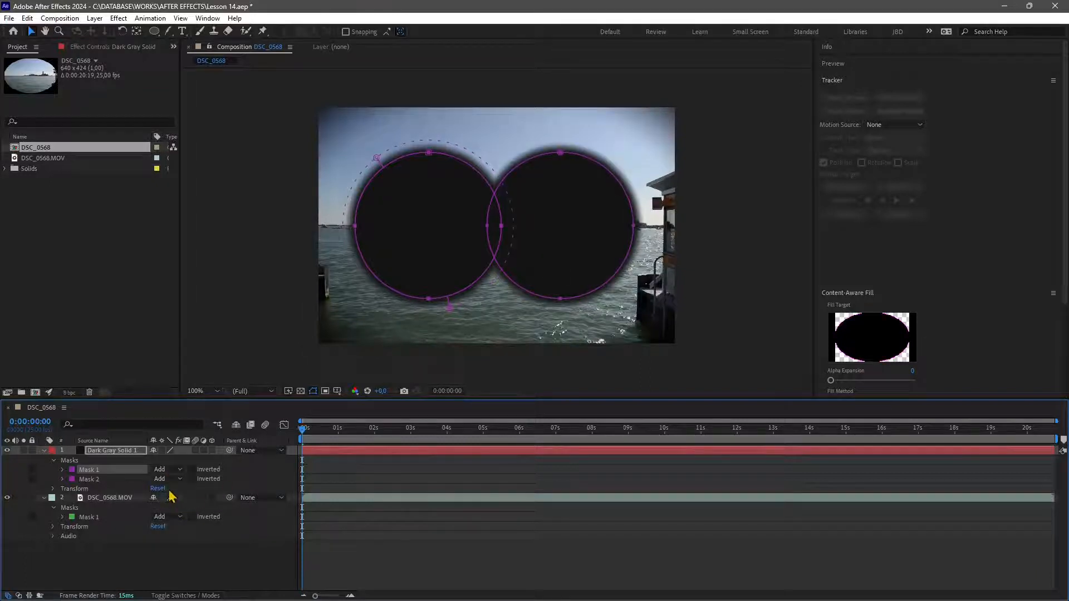
pyautogui.click(164, 470)
pyautogui.click(127, 480)
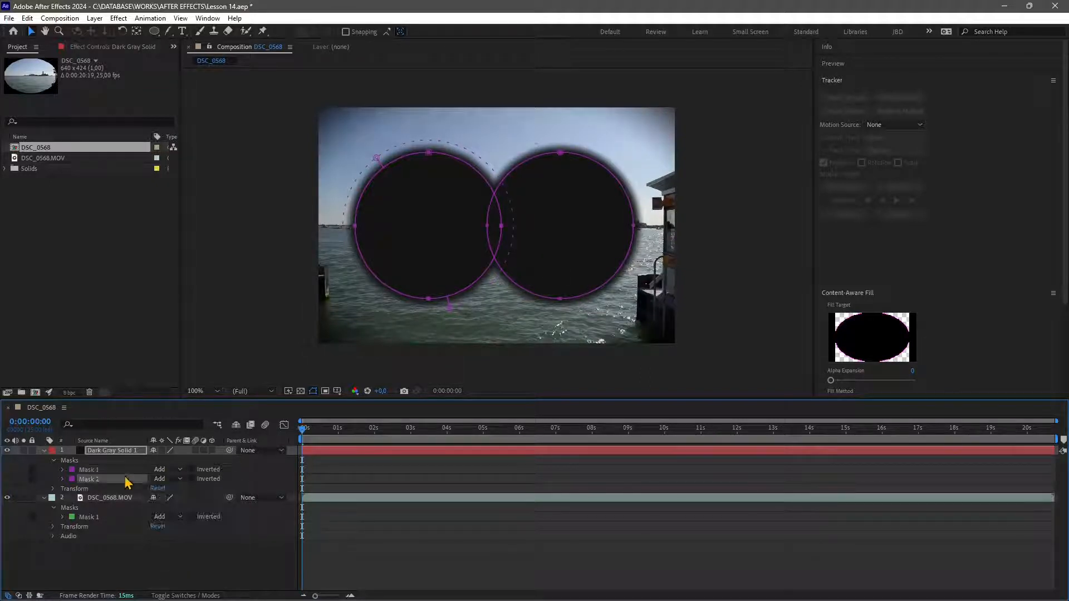
# Switch the second mask's mode through Intersect, Lighten, Darken and Difference.
pyautogui.click(162, 480)
pyautogui.click(183, 528)
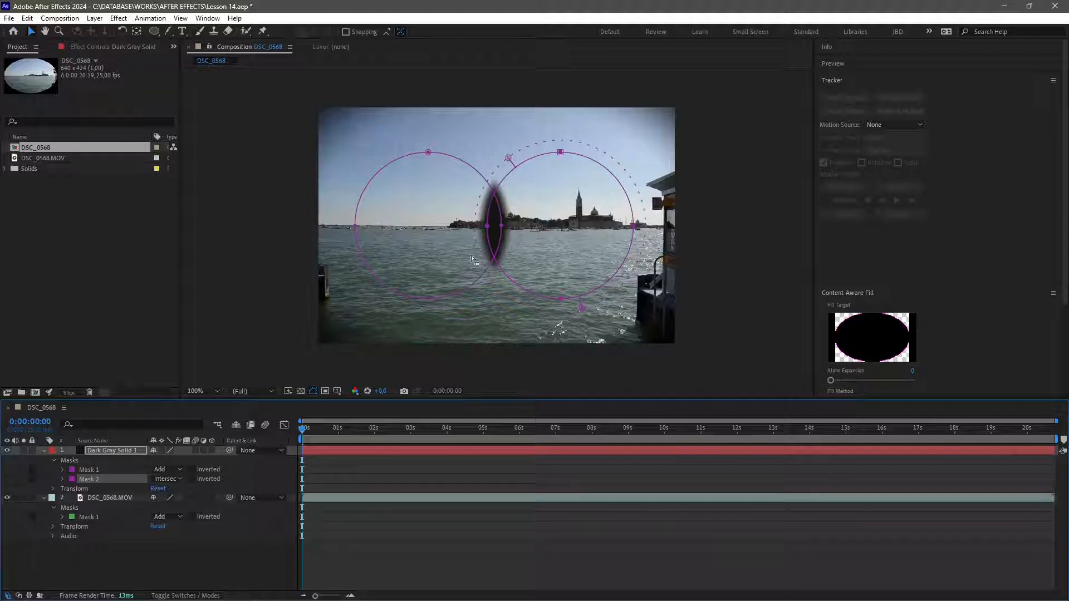
pyautogui.click(165, 480)
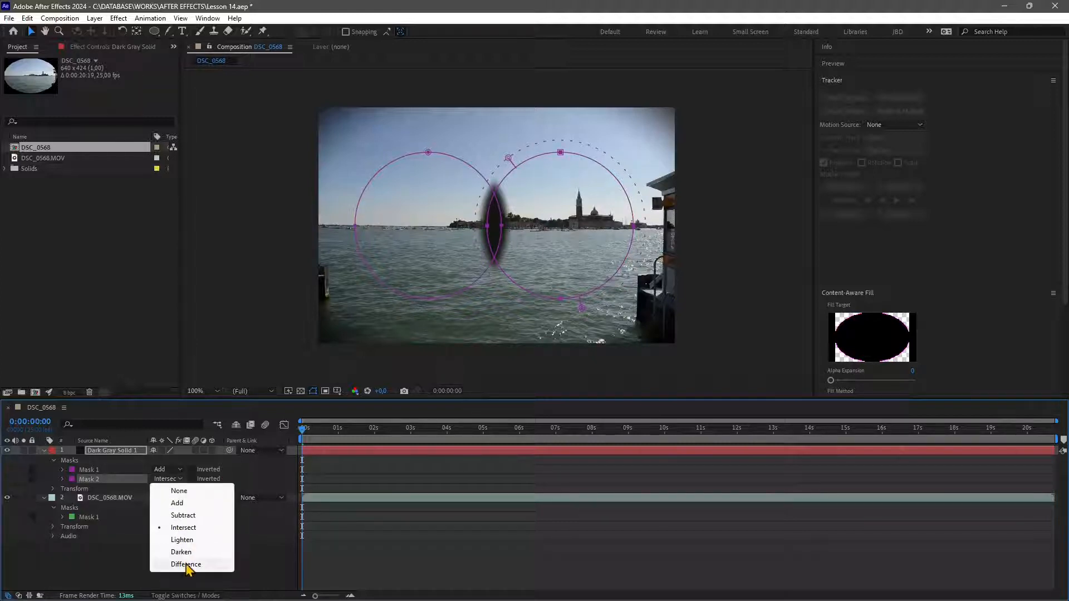
pyautogui.click(184, 540)
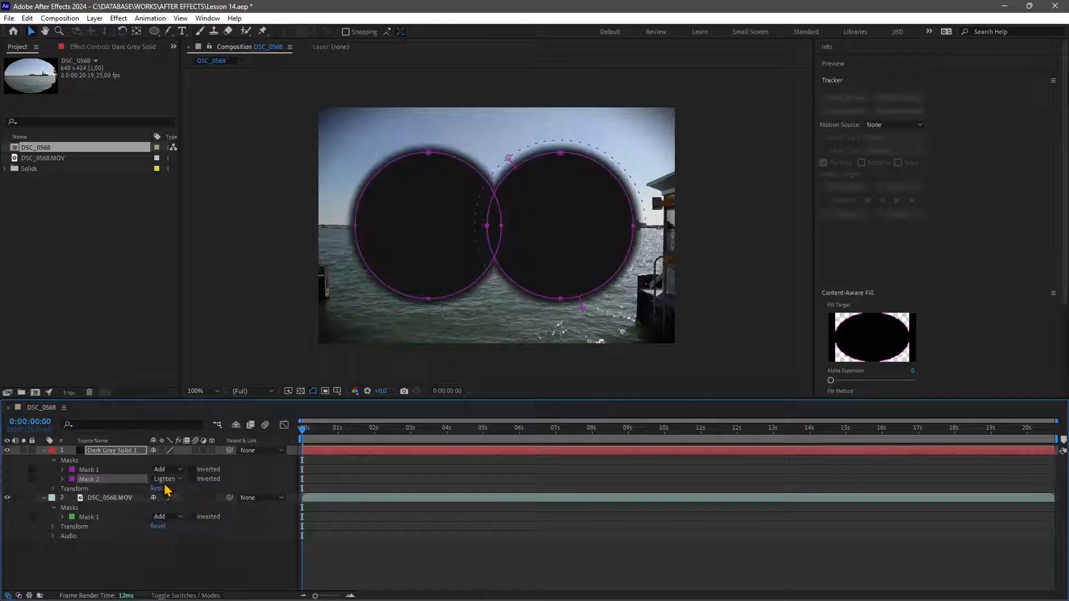
pyautogui.click(164, 480)
pyautogui.click(177, 549)
pyautogui.click(169, 480)
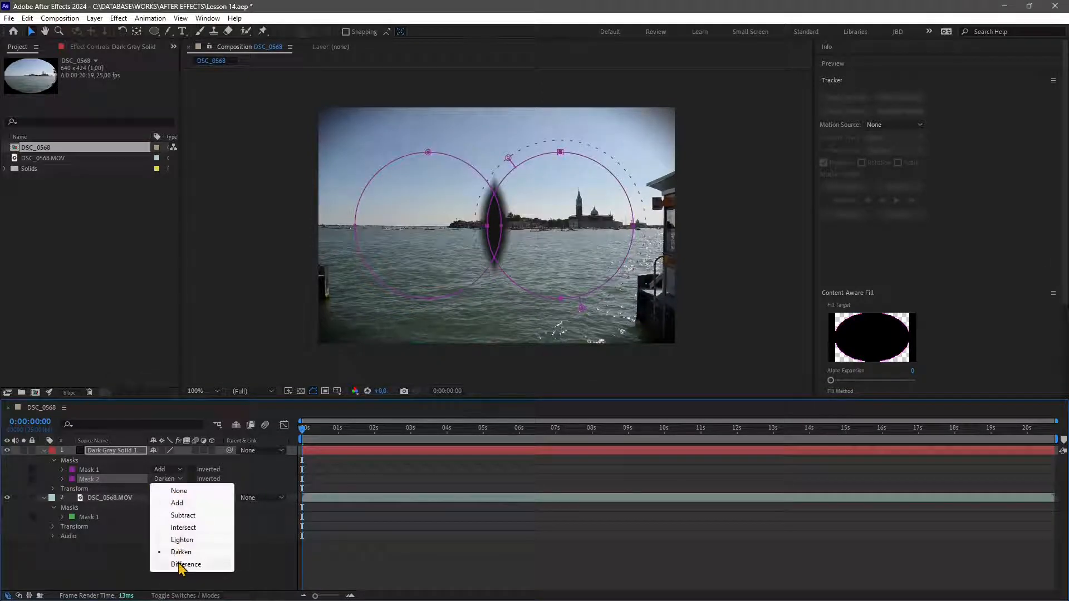
pyautogui.click(181, 569)
# Set the second mask to Add, then set both circular masks' mode to Subtract.
pyautogui.click(183, 480)
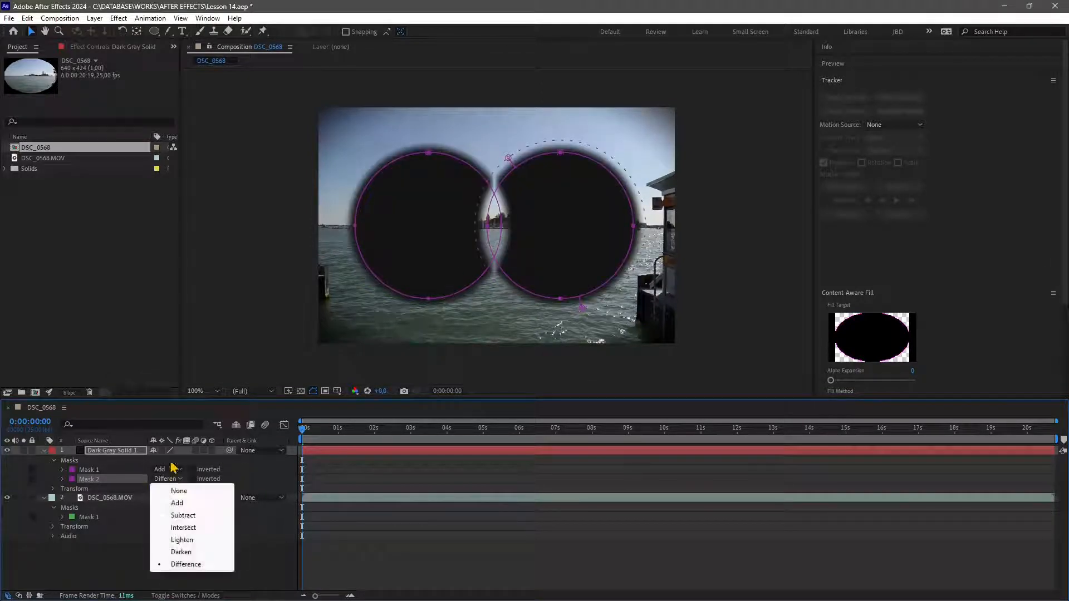
pyautogui.click(172, 503)
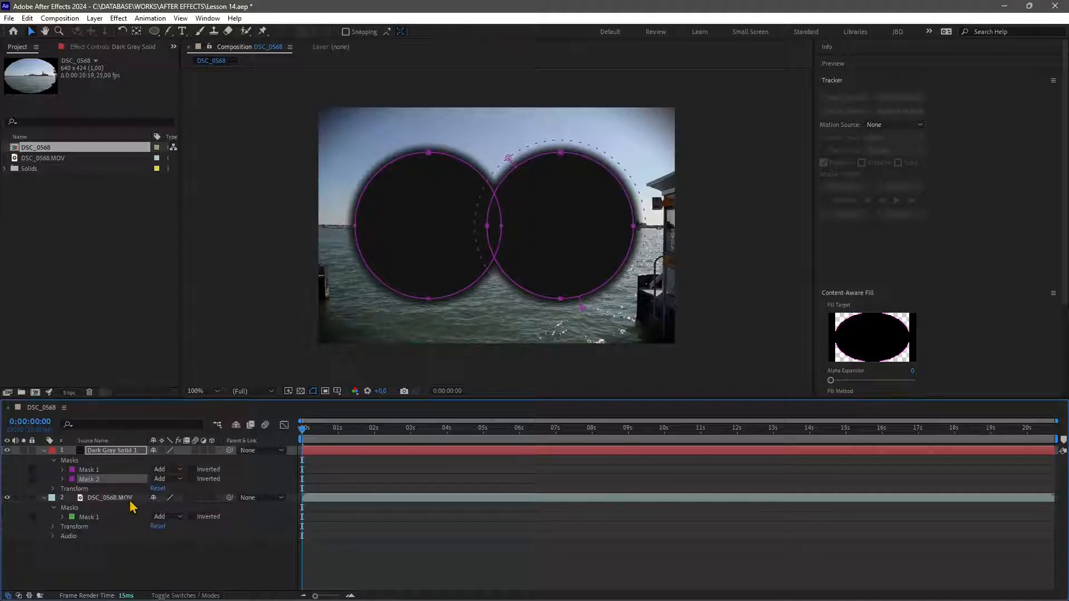
pyautogui.click(161, 471)
pyautogui.click(166, 505)
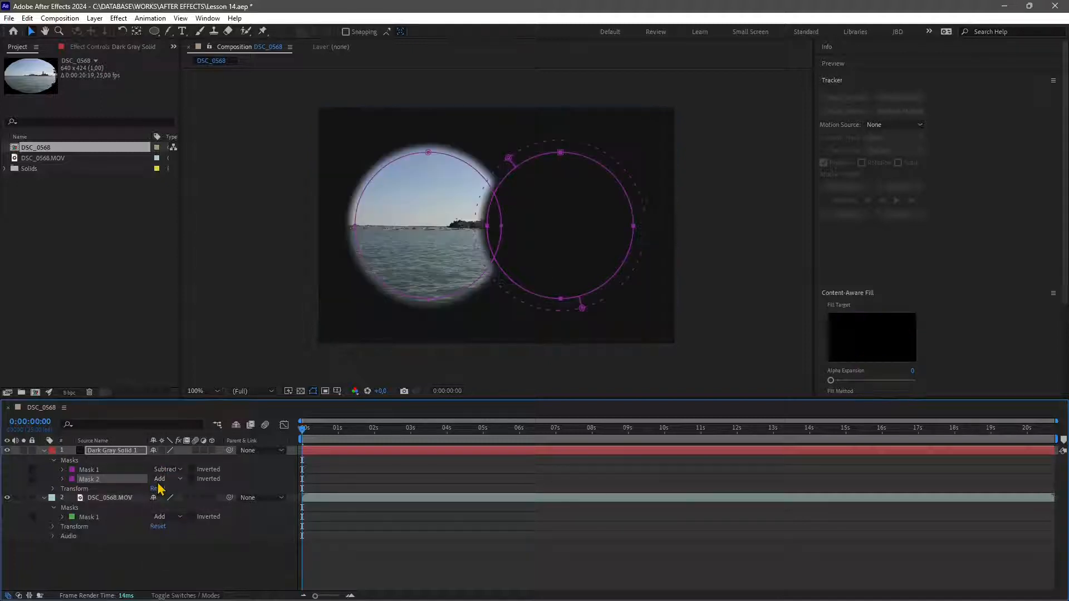
pyautogui.click(165, 479)
pyautogui.click(167, 514)
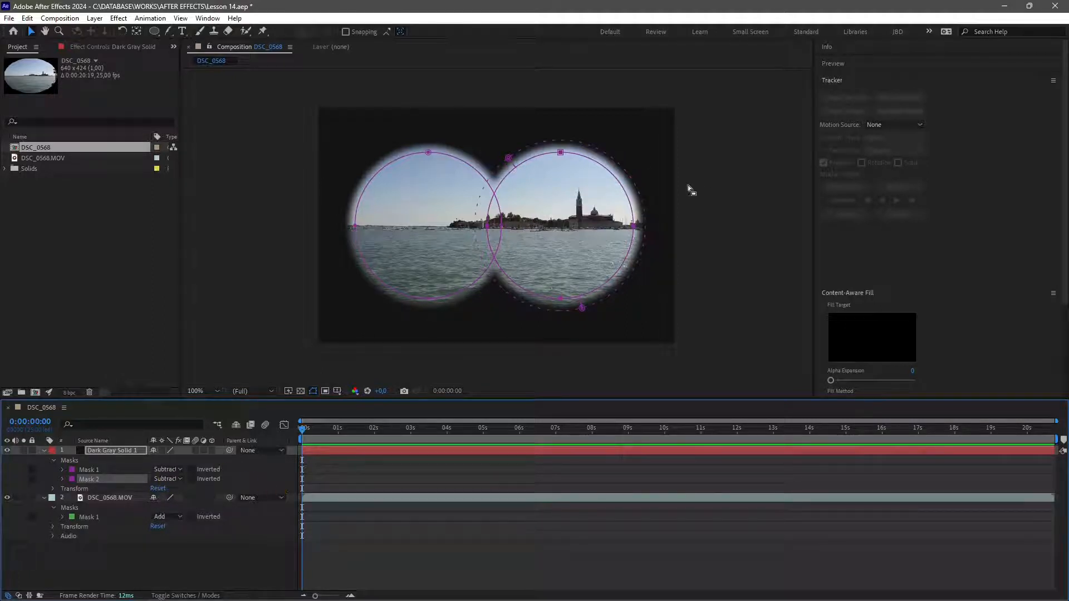
# Draw a rectangular mask across the middle of both circles with the Rectangle tool.
pyautogui.click(283, 222)
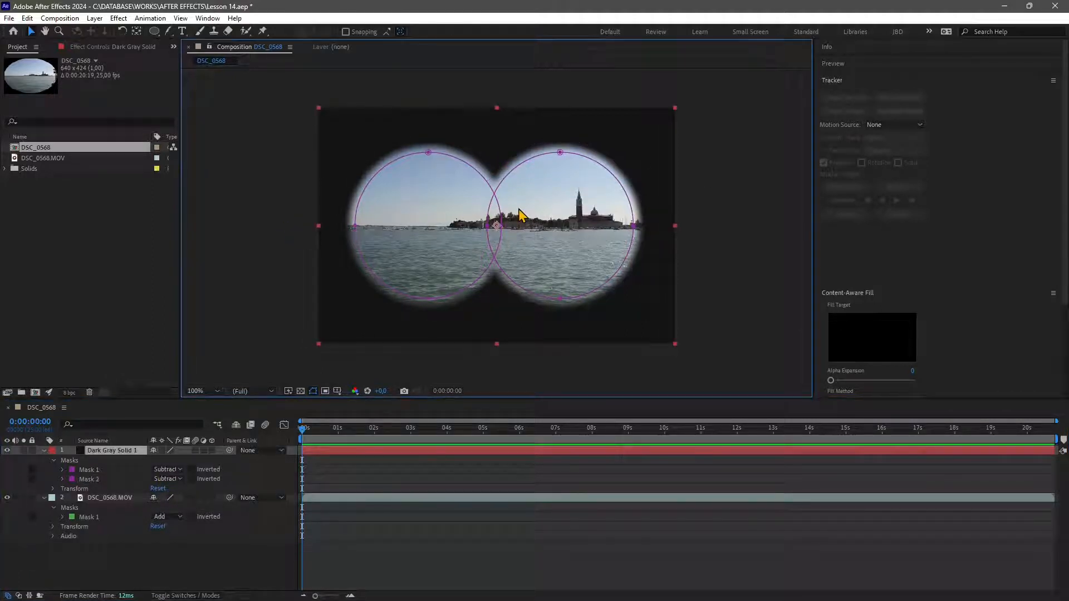
pyautogui.moveTo(154, 32); pyautogui.dragTo(201, 43)
pyautogui.moveTo(331, 196); pyautogui.dragTo(664, 258)
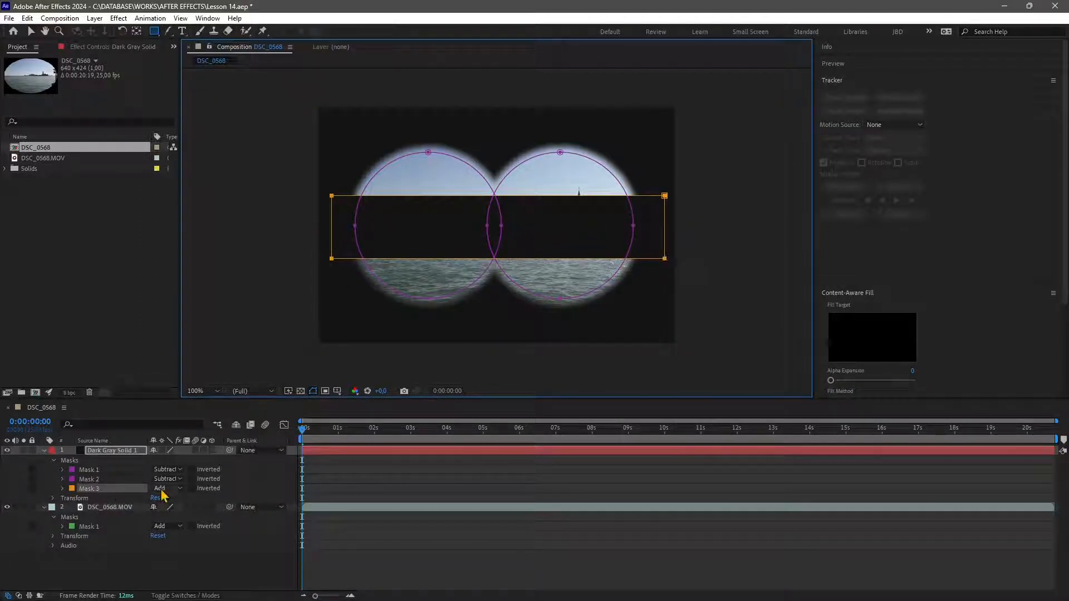
# Switch the rectangular mask's mode through Intersect, Difference and None.
pyautogui.click(163, 491)
pyautogui.click(187, 539)
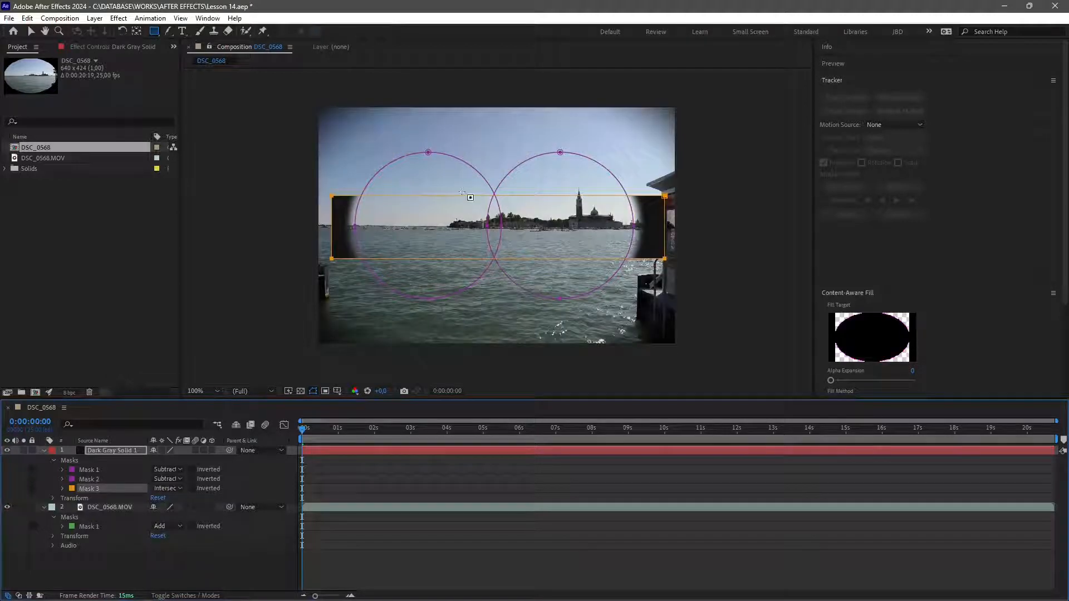
pyautogui.click(170, 489)
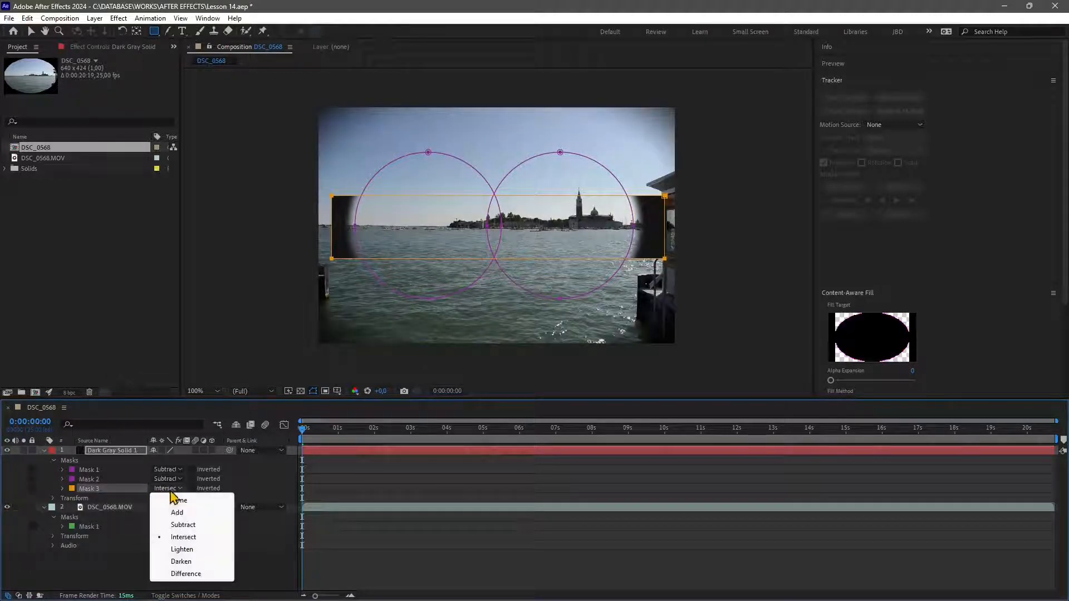
pyautogui.click(190, 574)
pyautogui.click(166, 488)
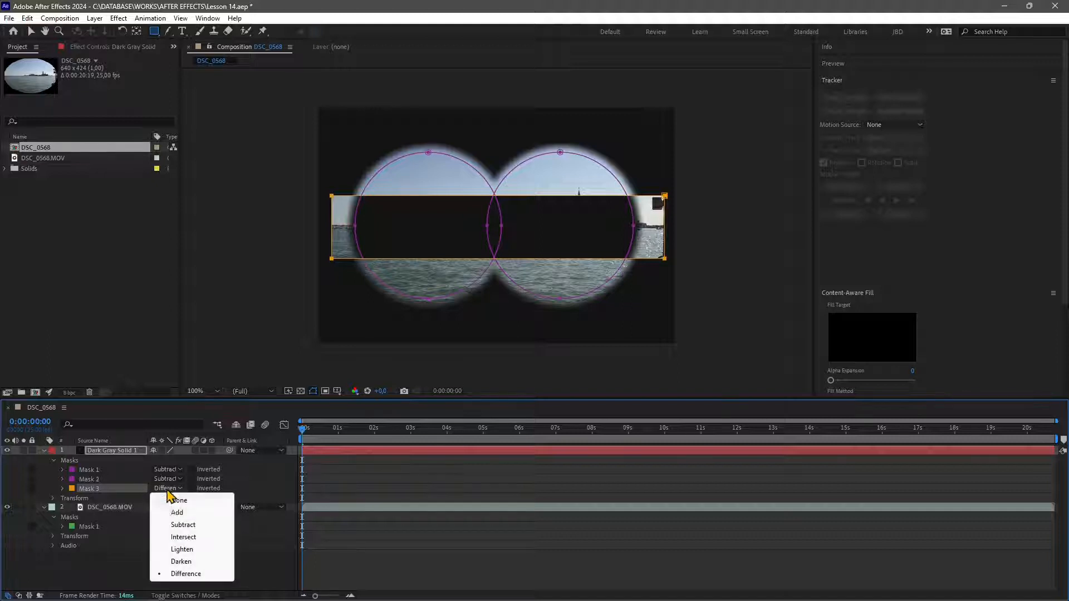
pyautogui.click(177, 500)
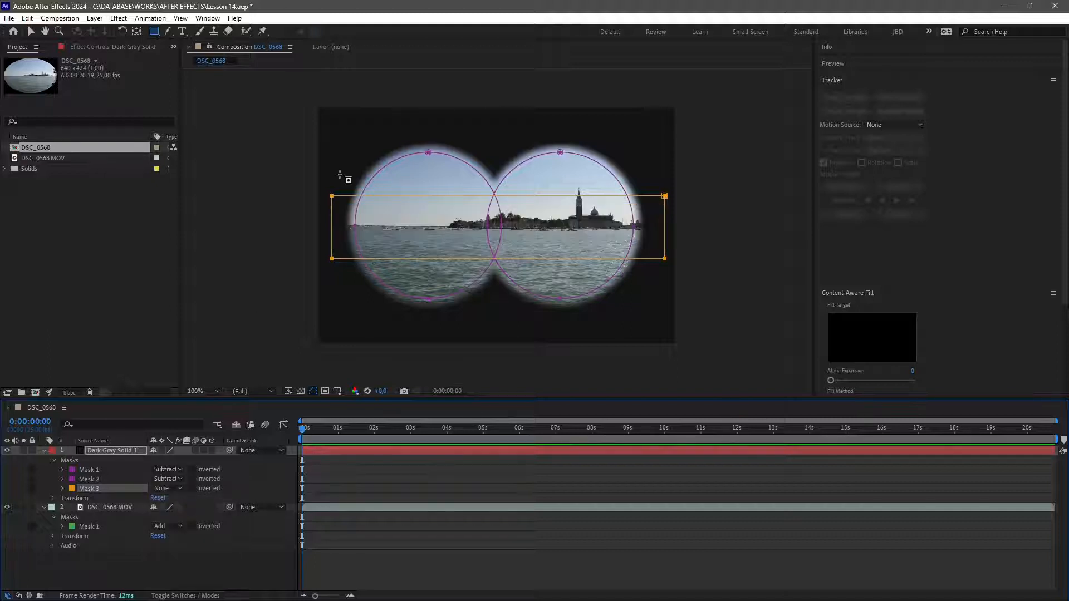
# Delete the rectangular mask from the solid.
pyautogui.click(31, 31)
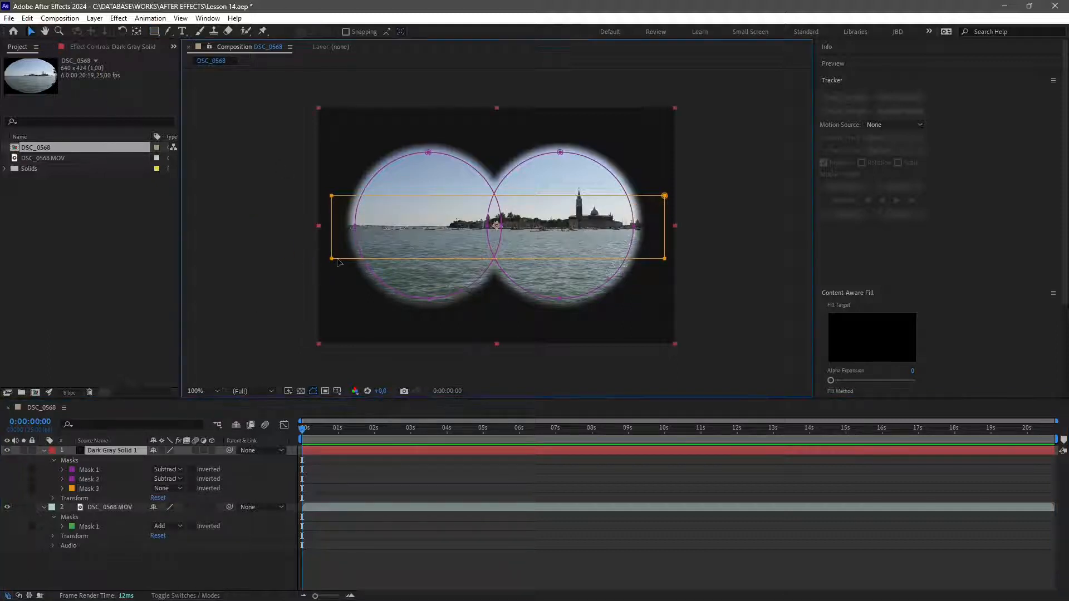
pyautogui.press('Delete')
pyautogui.click(94, 490)
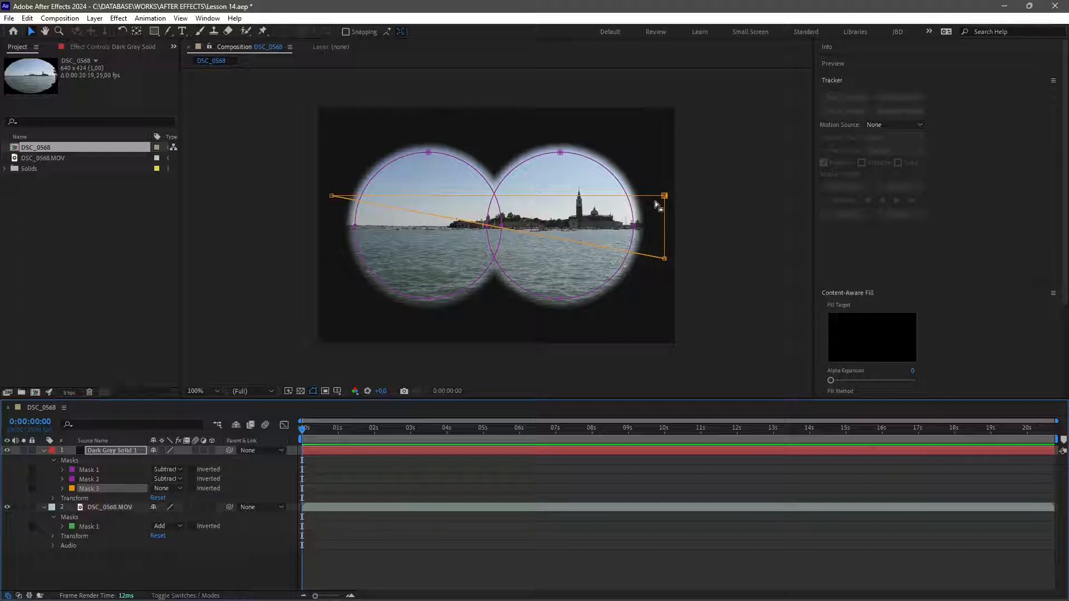
pyautogui.click(115, 575)
pyautogui.click(96, 490)
pyautogui.press('Delete')
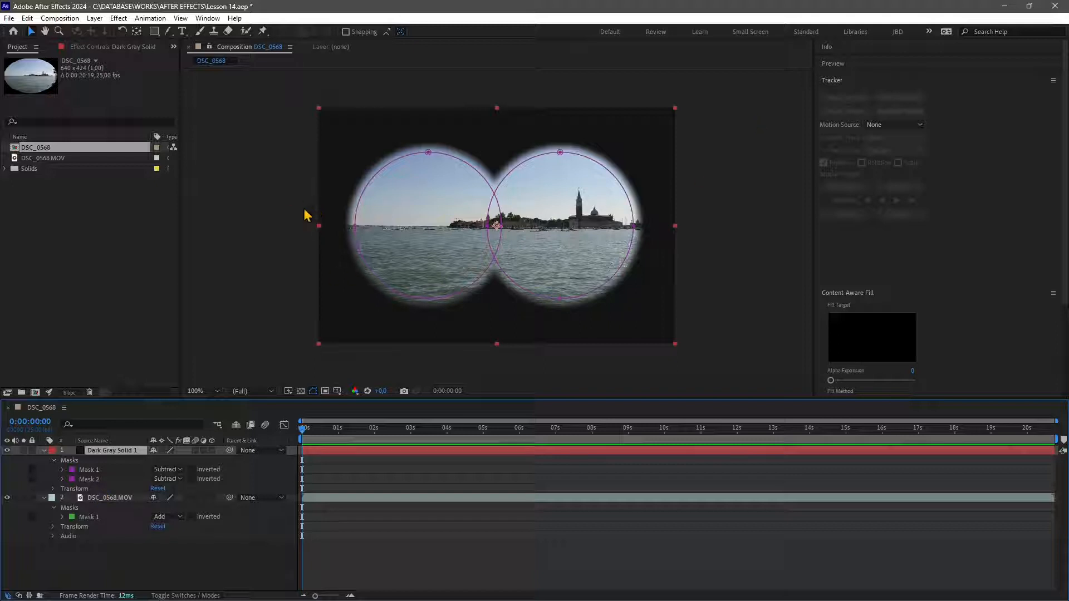
# Try to start animating the first circular mask by setting a Mask Path keyframe at the start and moving to about 1 second.
pyautogui.moveTo(306, 432); pyautogui.dragTo(65, 487)
pyautogui.click(92, 490)
pyautogui.click(93, 473)
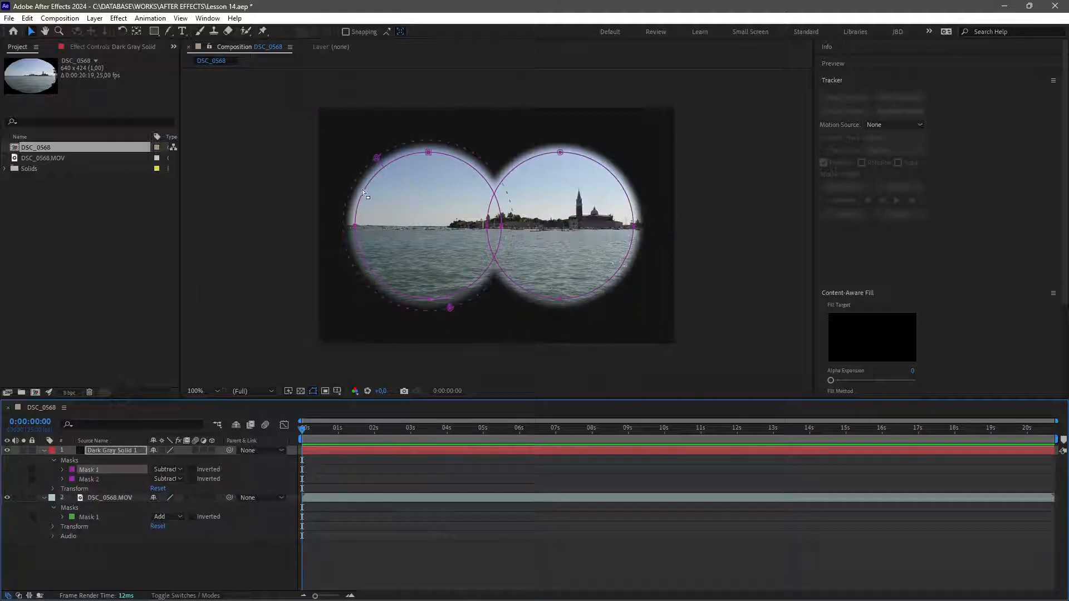
pyautogui.click(62, 470)
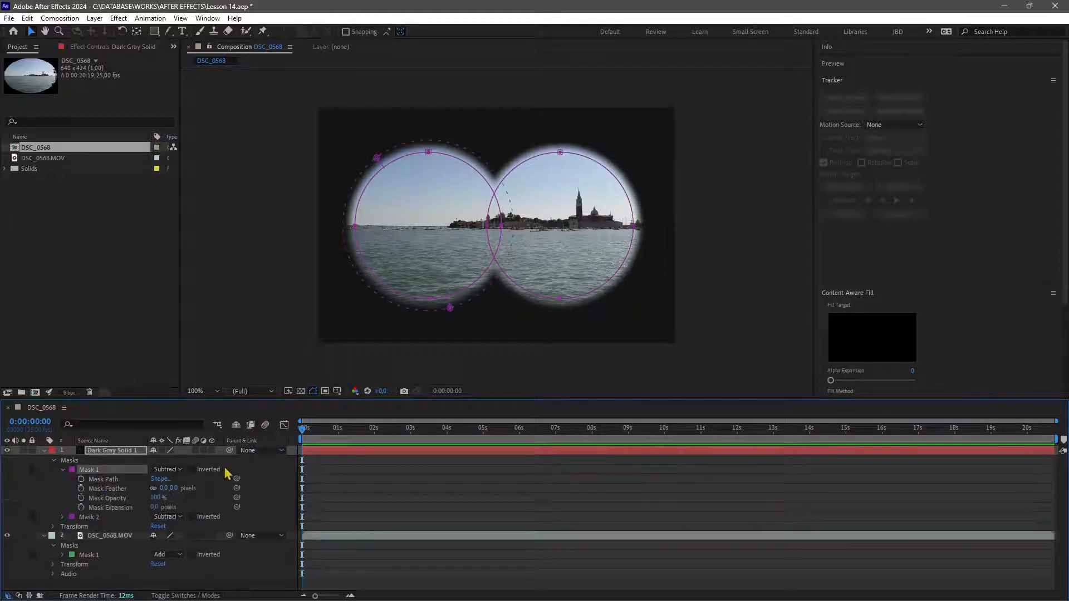
pyautogui.click(81, 478)
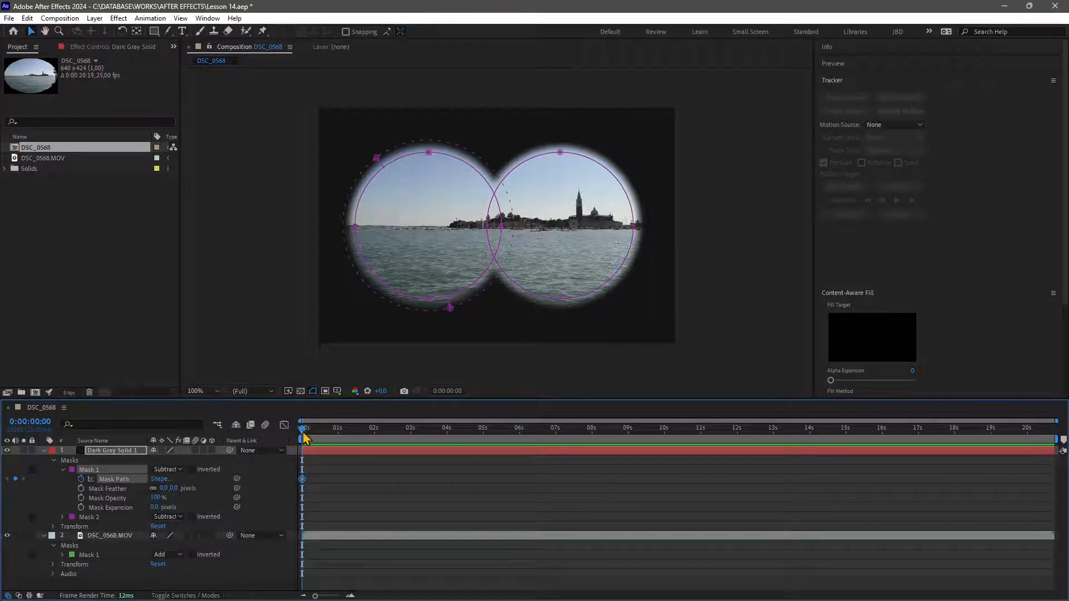
pyautogui.moveTo(304, 438); pyautogui.dragTo(344, 437)
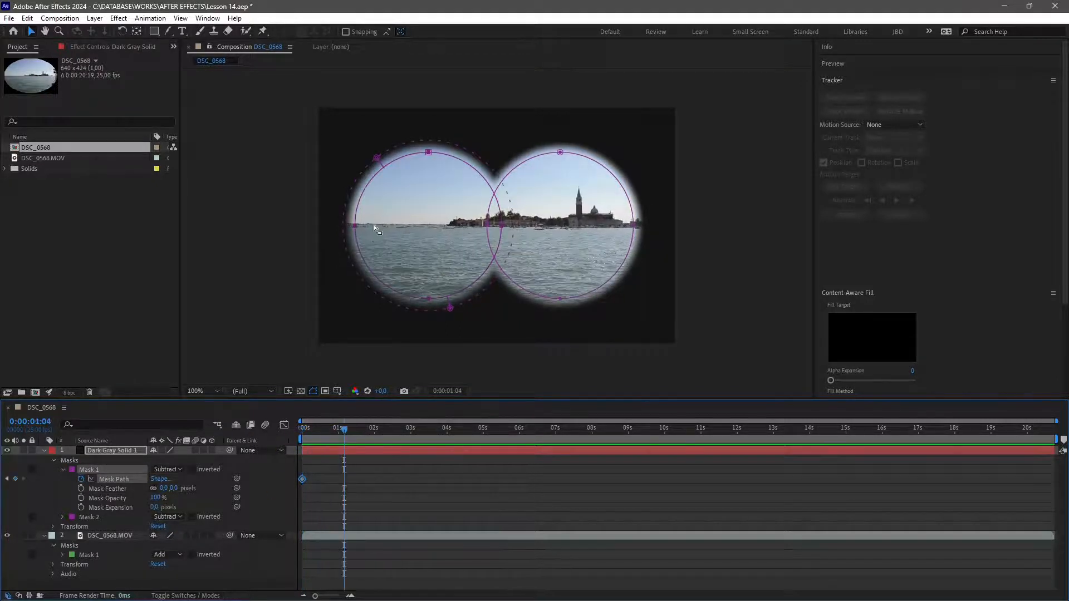
pyautogui.moveTo(339, 431); pyautogui.dragTo(343, 442)
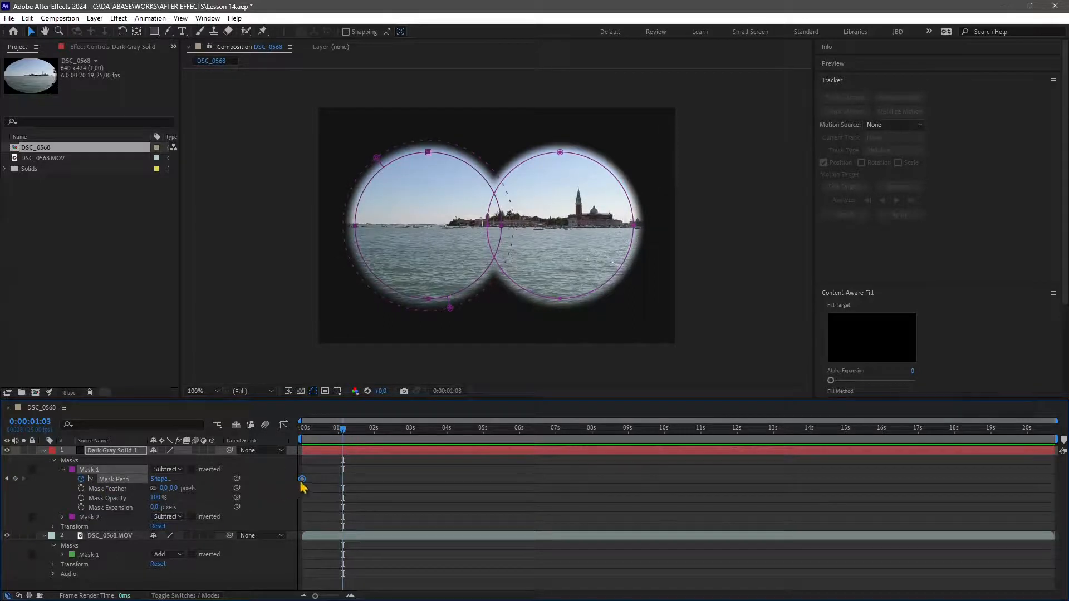
# Try to shift the first circular mask leftward at about 1 second using free transform.
pyautogui.click(369, 162)
pyautogui.click(383, 169)
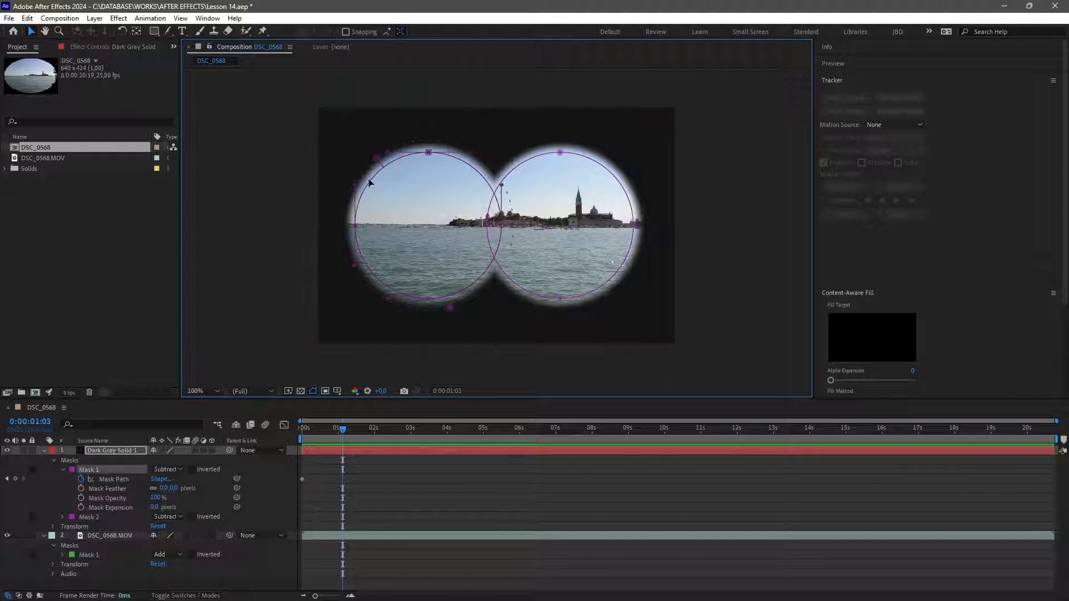
pyautogui.doubleClick(372, 183)
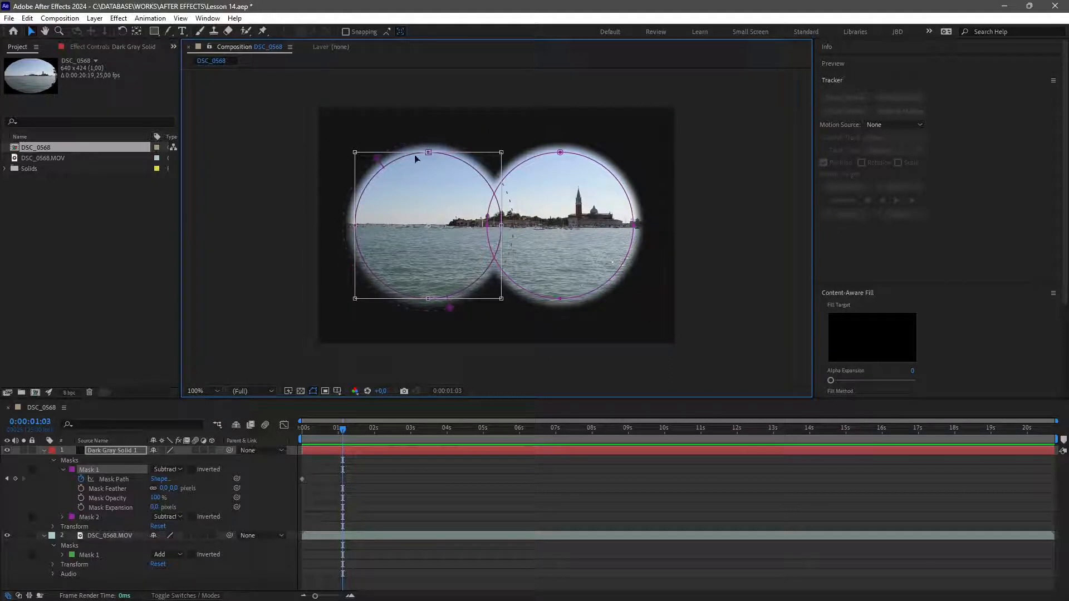
pyautogui.moveTo(415, 159); pyautogui.dragTo(393, 143)
pyautogui.moveTo(345, 441)
pyautogui.mouseDown()
pyautogui.moveTo(305, 441)
pyautogui.moveTo(346, 446)
pyautogui.mouseUp()
pyautogui.click(543, 156)
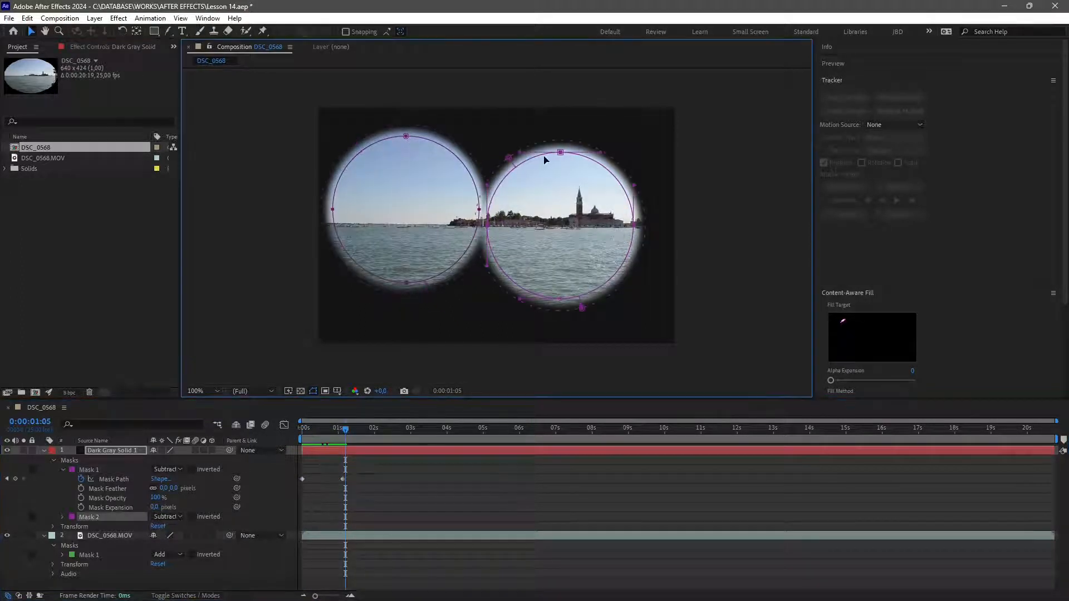
# Try to animate the second mask: set a Mask Path keyframe at the start, then pull its top vertex outward at about 1 second.
pyautogui.press('Home')
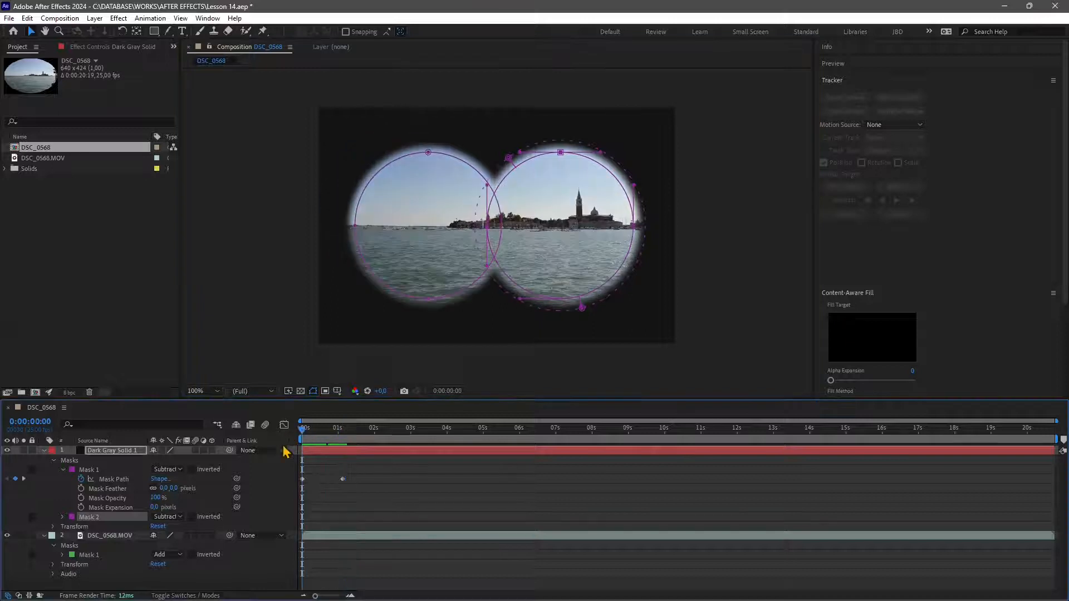
pyautogui.click(62, 517)
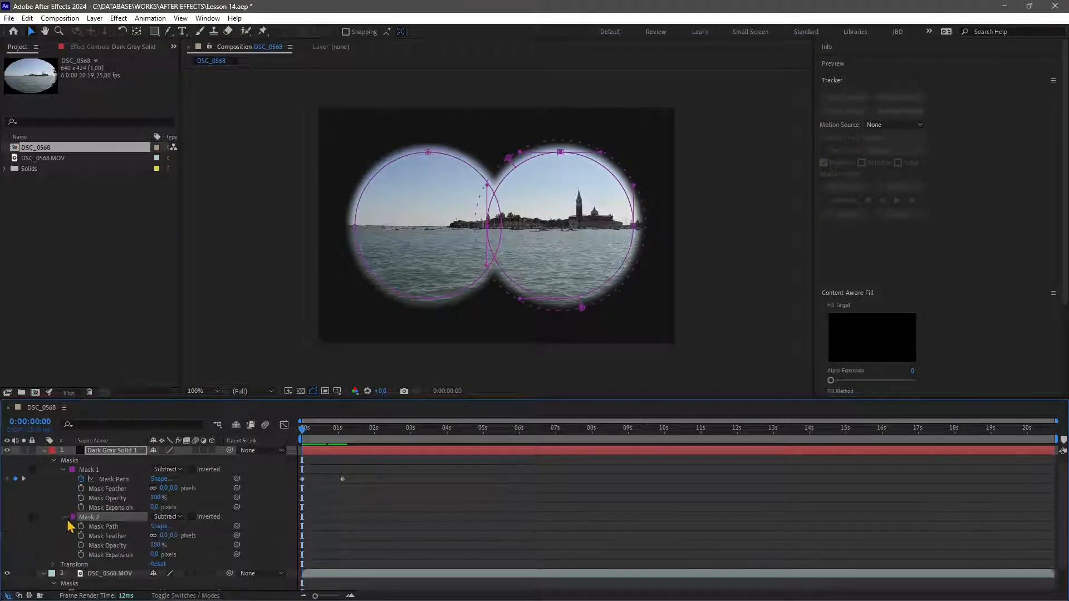
pyautogui.click(82, 526)
pyautogui.moveTo(304, 433); pyautogui.dragTo(341, 429)
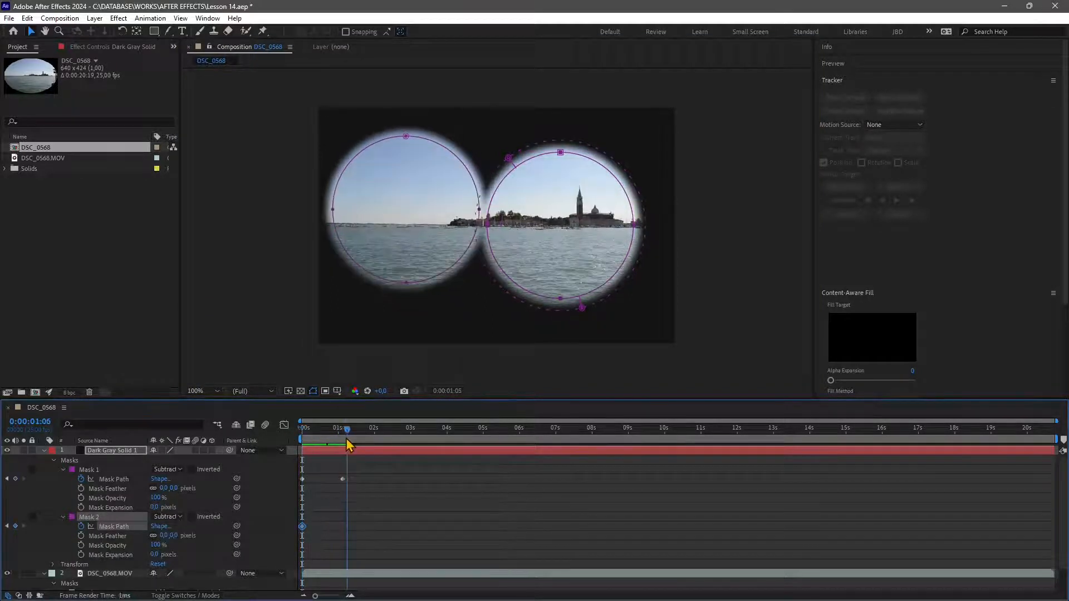
pyautogui.click(580, 157)
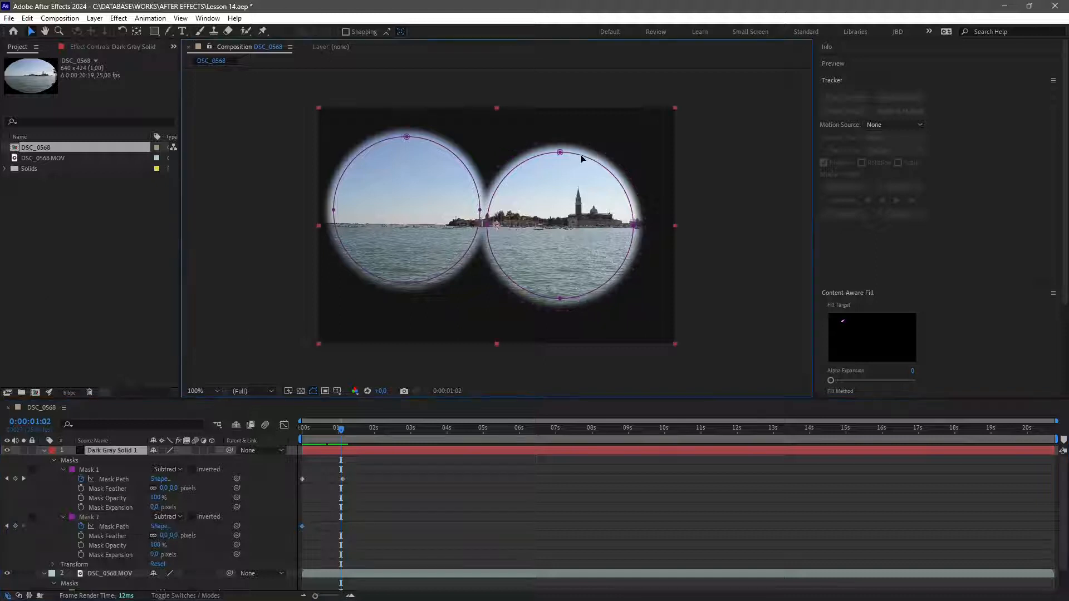
pyautogui.moveTo(563, 156); pyautogui.dragTo(608, 129)
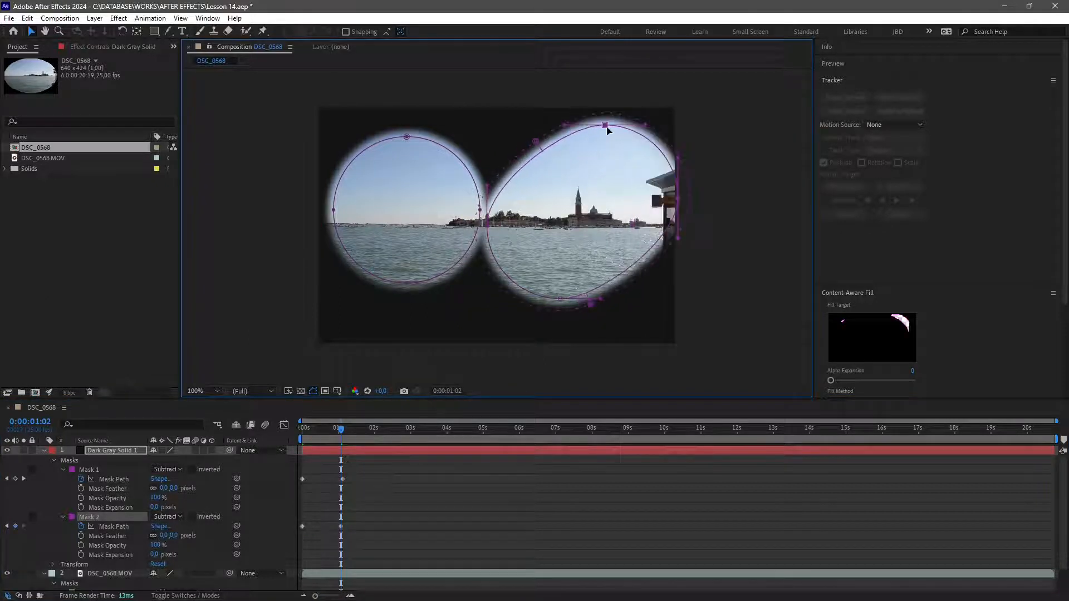
# Preview the mask path animation and jump to the next keyframe.
pyautogui.press('space')
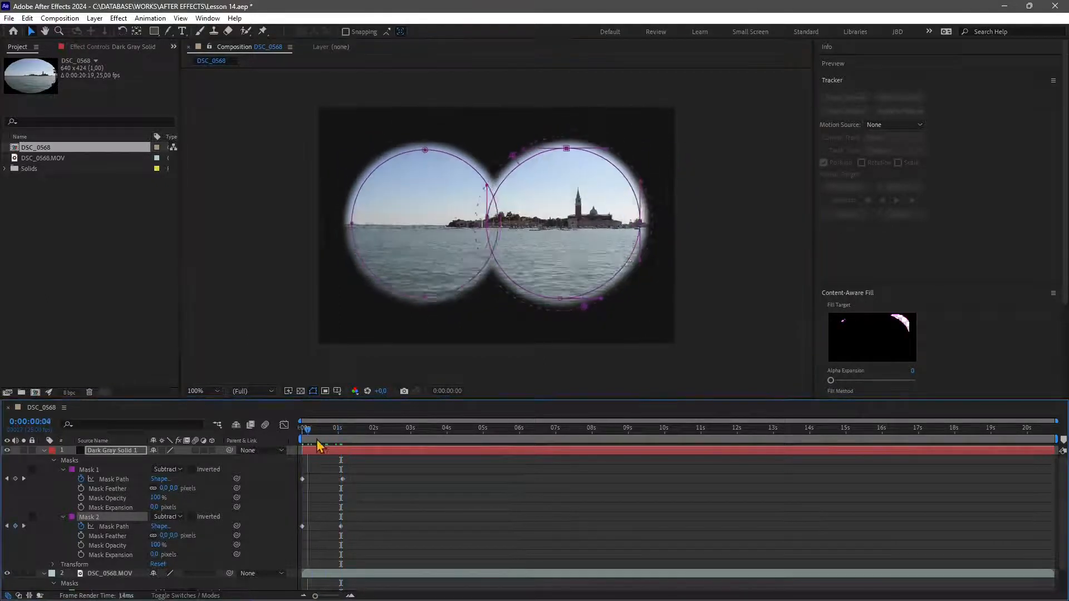
pyautogui.press('space')
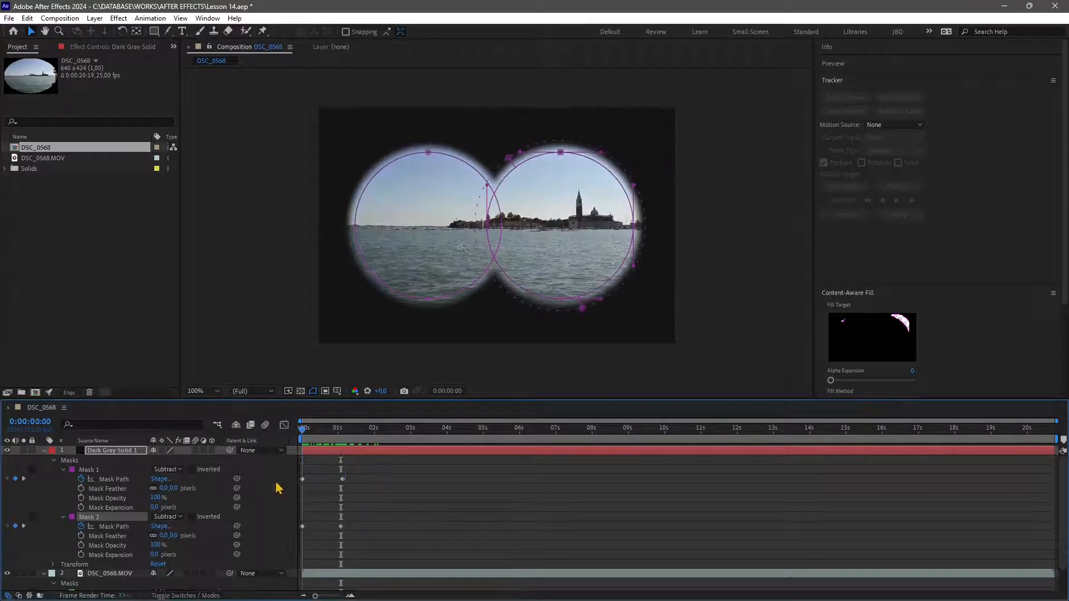
pyautogui.press('k')
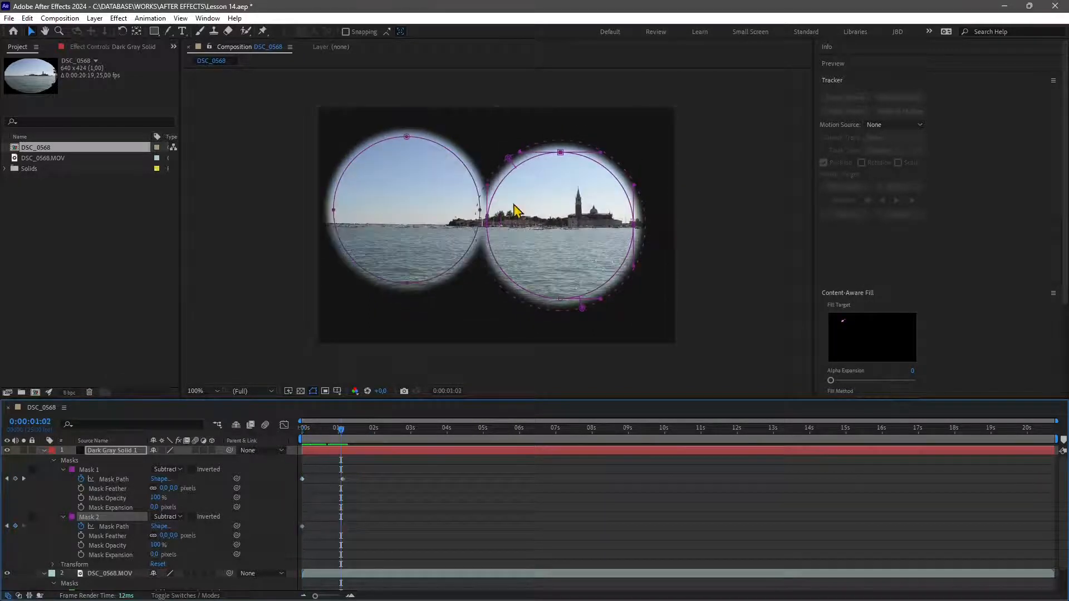
# Undo the mask path animation changes on both circular masks.
pyautogui.hotkey('ctrl', 'z')
pyautogui.hotkey('ctrl', 'z')
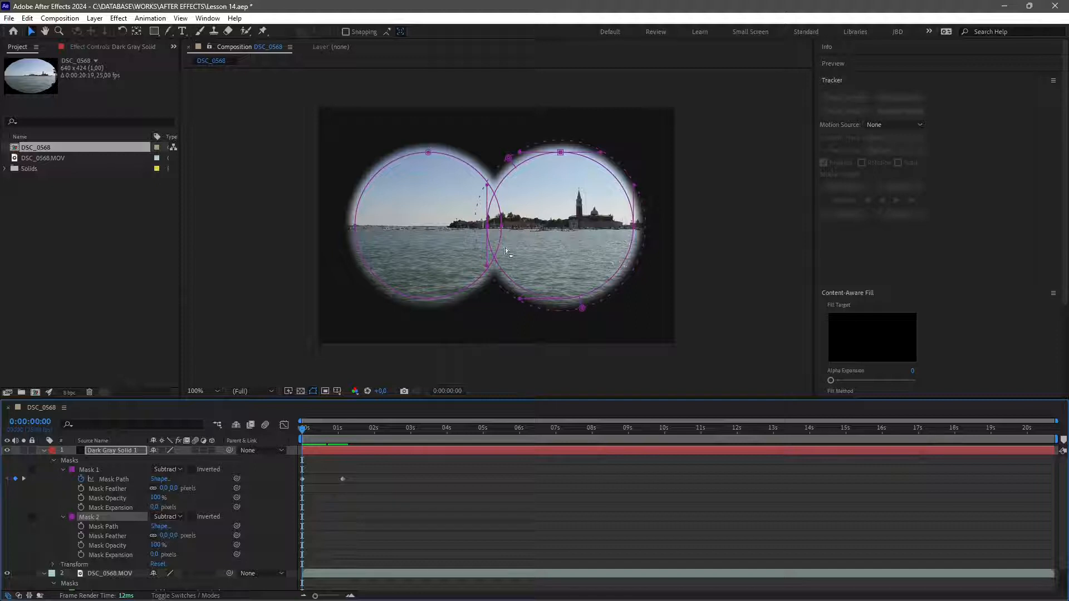
pyautogui.hotkey('ctrl', 'z')
pyautogui.hotkey('ctrl', 'z')
pyautogui.hotkey('ctrl', 'z')
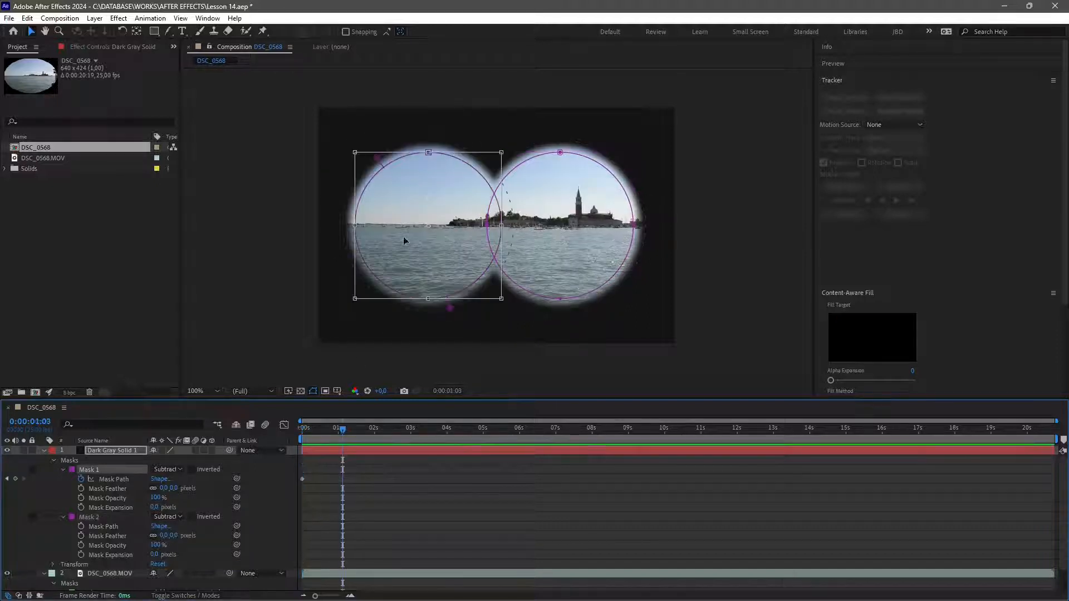
pyautogui.click(334, 453)
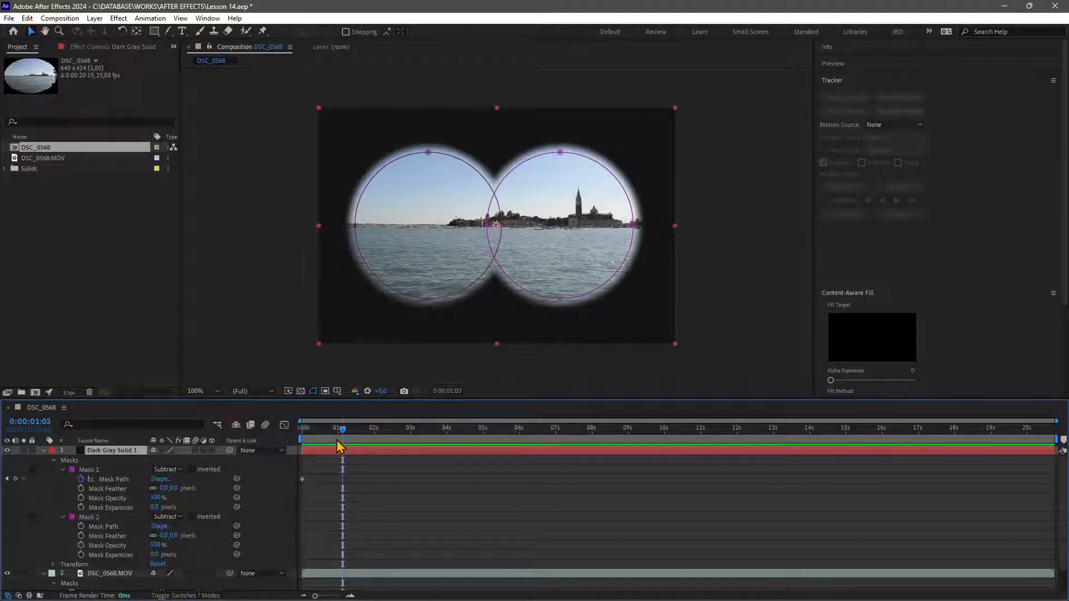
pyautogui.hotkey('ctrl', 'z')
pyautogui.hotkey('ctrl', 'z')
pyautogui.hotkey('ctrl', 'z')
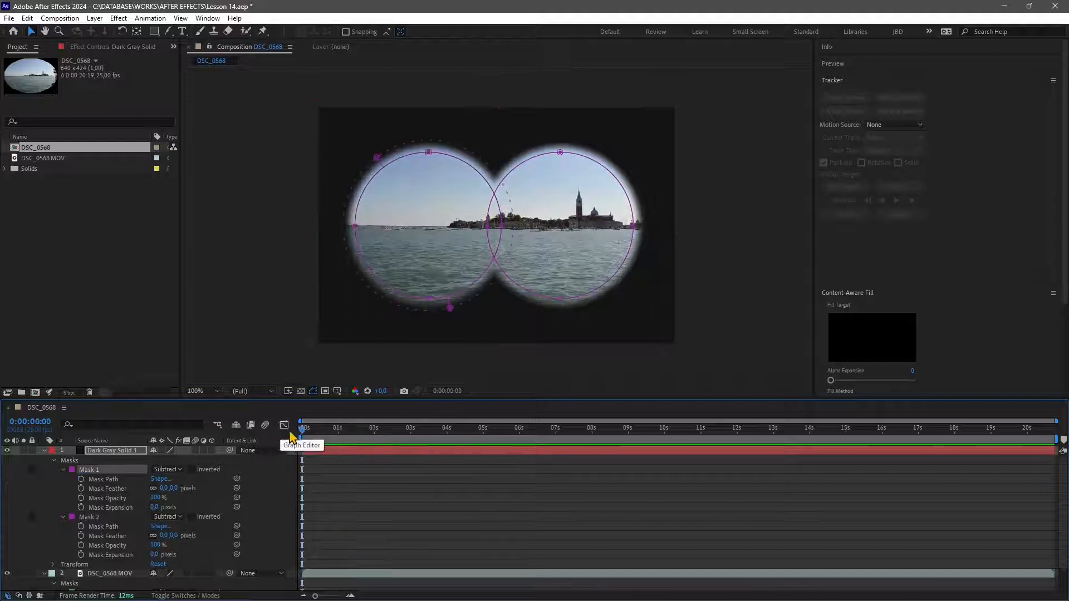
# Set a Position keyframe on the solid at the start and move the solid to about 348, 201 at 2 seconds.
pyautogui.click(317, 453)
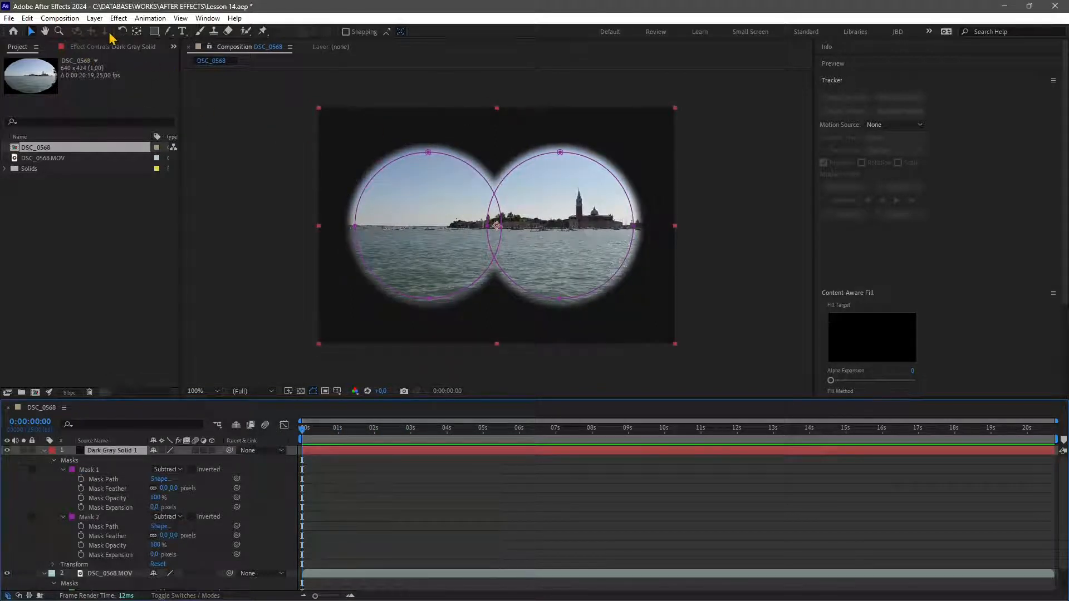
pyautogui.click(52, 564)
pyautogui.scroll(-3, 67, 551)
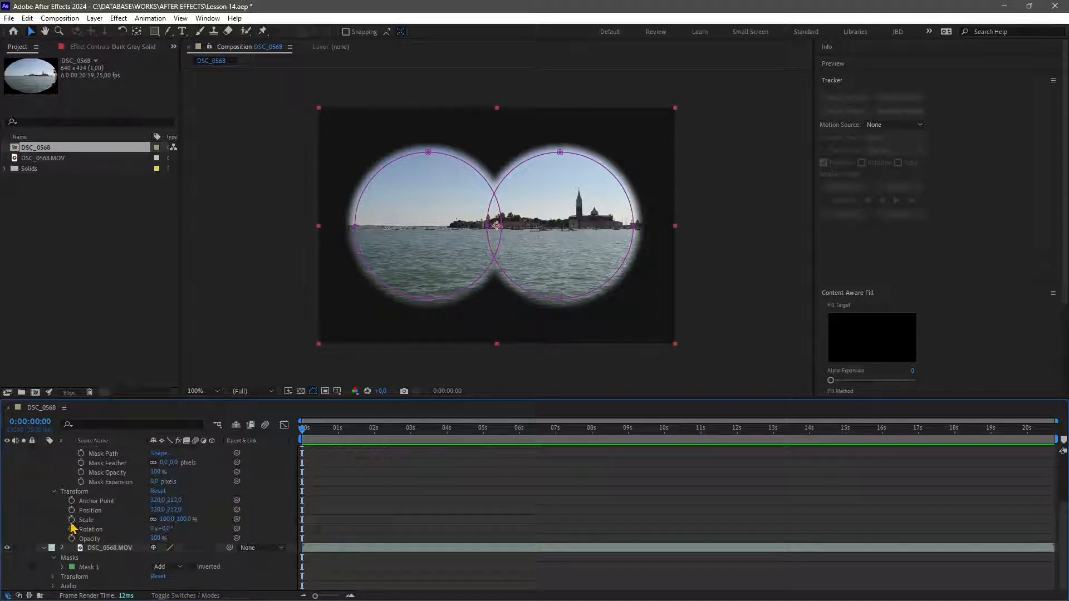
pyautogui.click(71, 510)
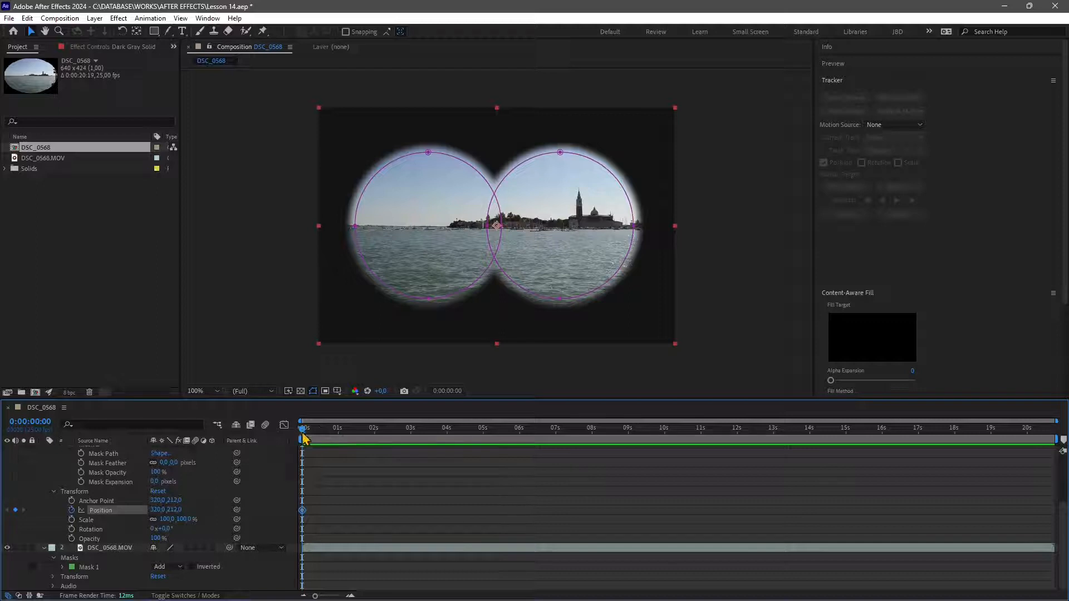
pyautogui.moveTo(304, 437); pyautogui.dragTo(382, 428)
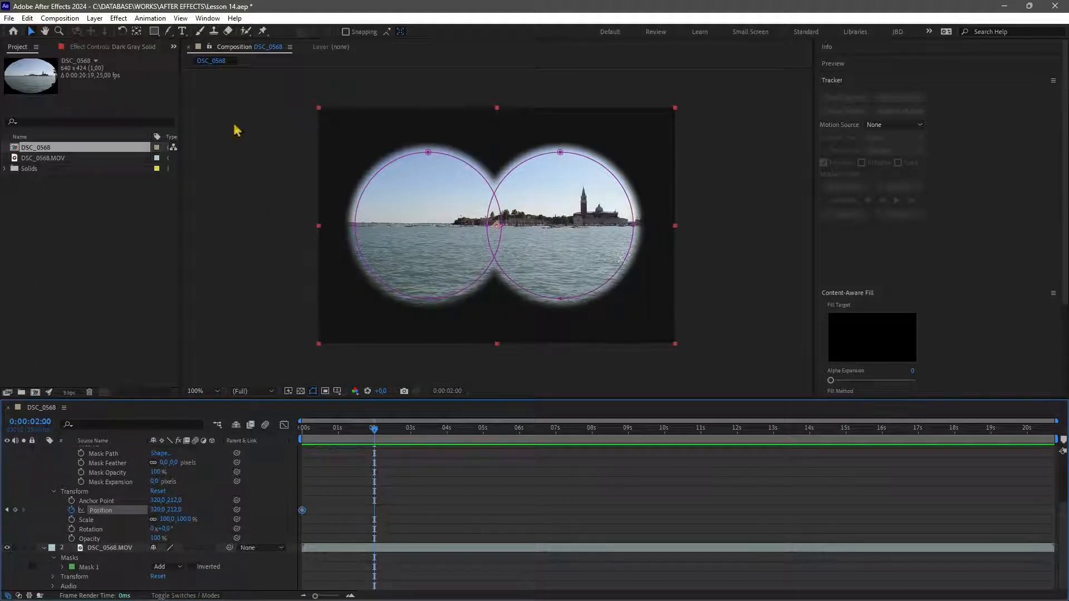
pyautogui.moveTo(619, 187); pyautogui.dragTo(630, 181)
# Return to the start and preview the solid's position animation.
pyautogui.moveTo(374, 438); pyautogui.dragTo(304, 439)
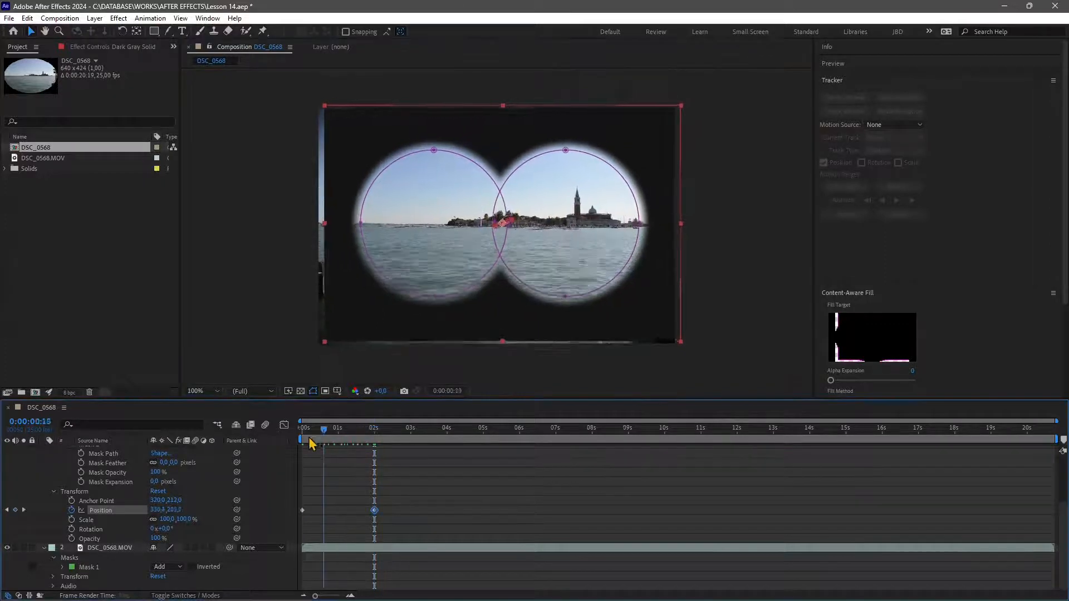
pyautogui.press('space')
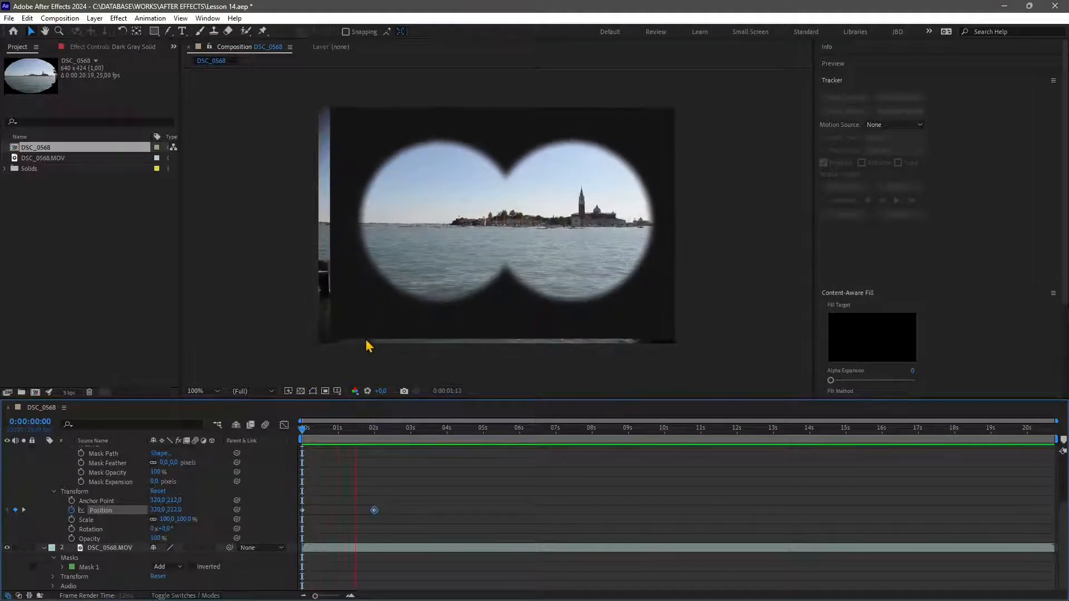
pyautogui.press('space')
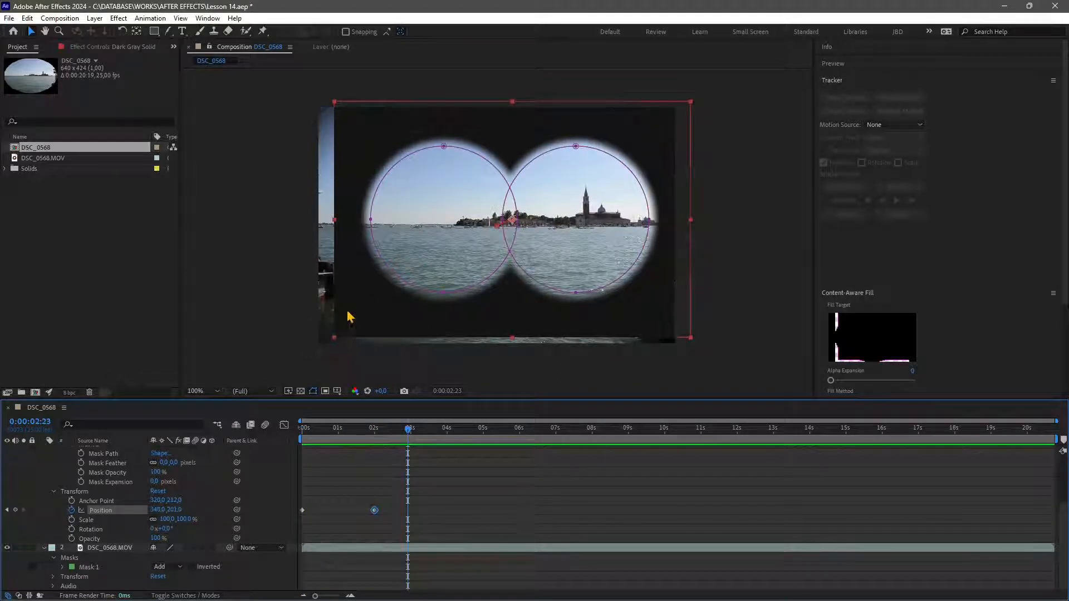
# At about 2:23, scale the solid to about 110.9% and move it to about 322, 210.
pyautogui.moveTo(334, 343)
pyautogui.mouseDown()
pyautogui.moveTo(300, 352)
pyautogui.moveTo(317, 349)
pyautogui.mouseUp()
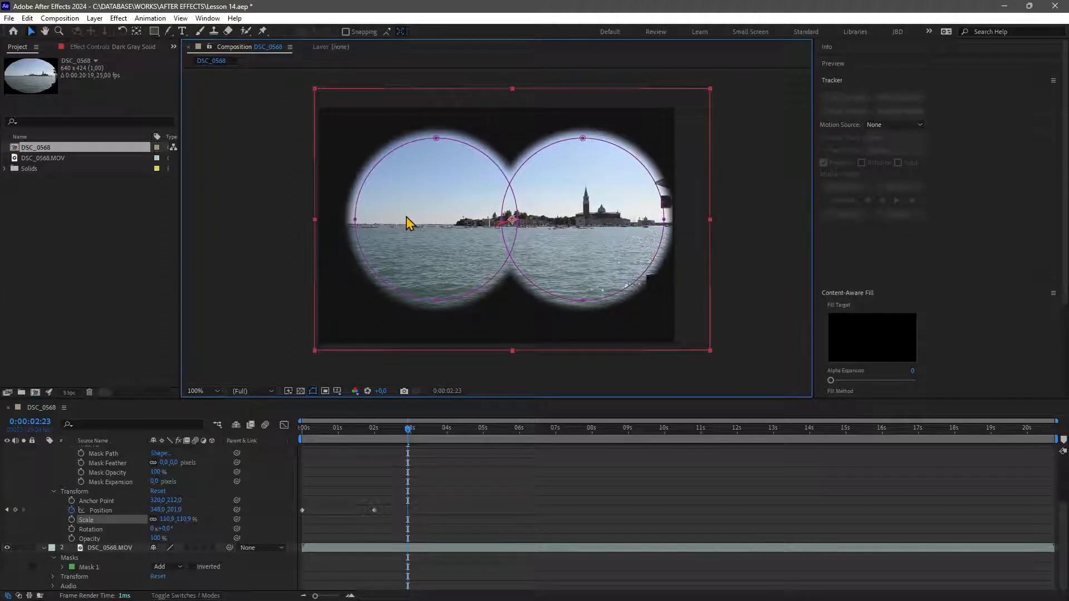
pyautogui.moveTo(341, 199); pyautogui.dragTo(329, 204)
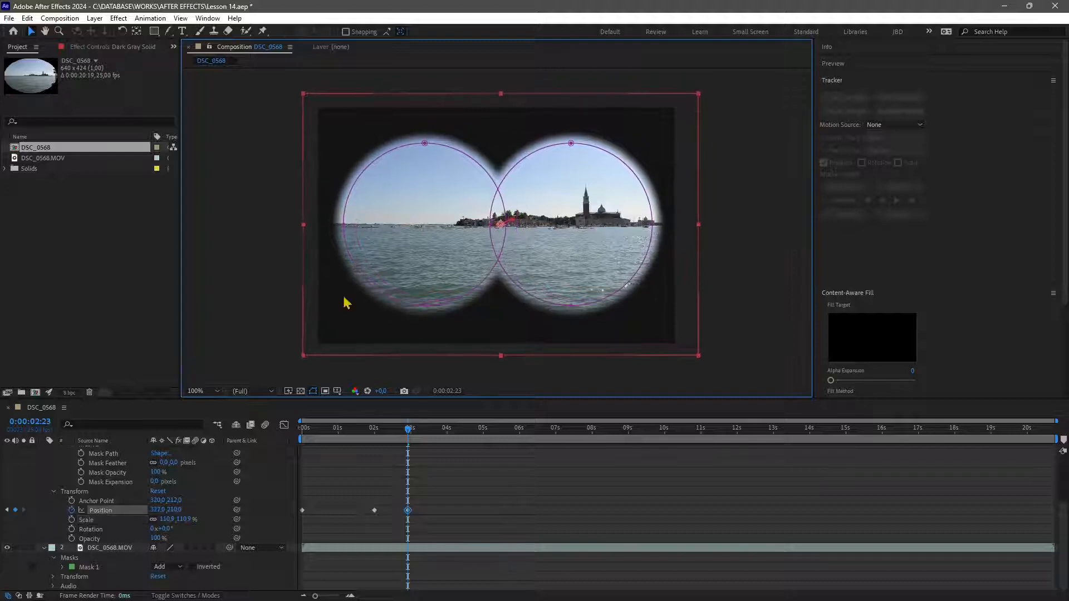
# Return to the start and preview the binocular animation.
pyautogui.moveTo(408, 429); pyautogui.dragTo(301, 437)
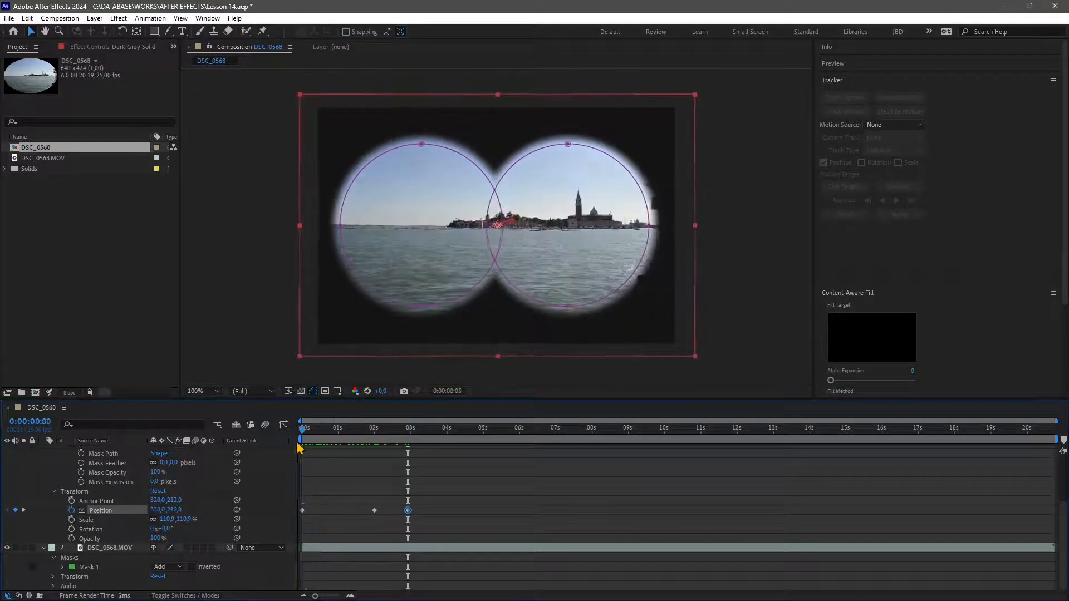
pyautogui.press('space')
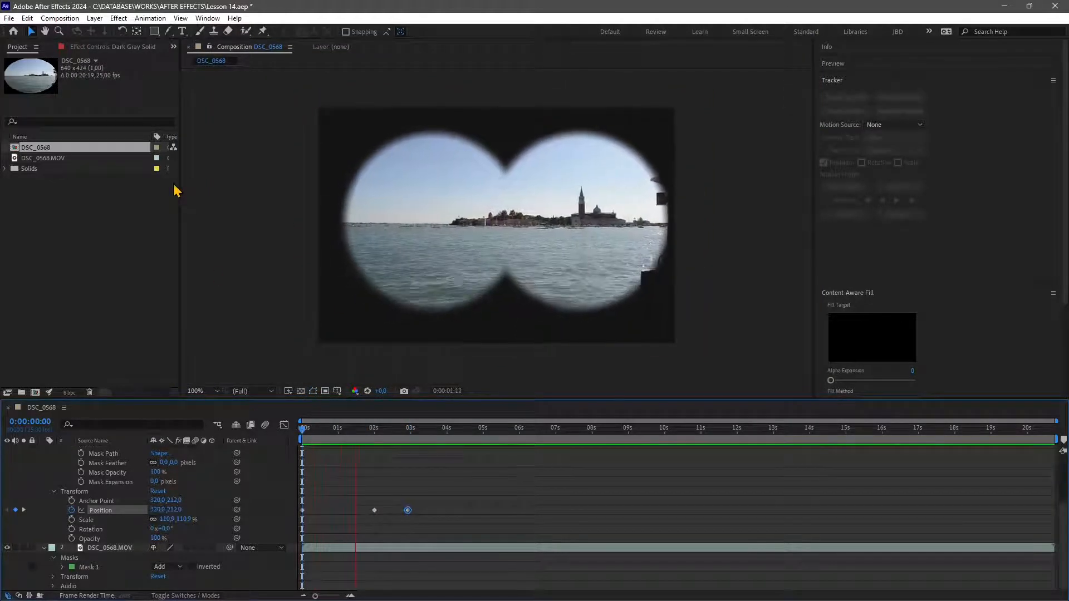
pyautogui.press('space')
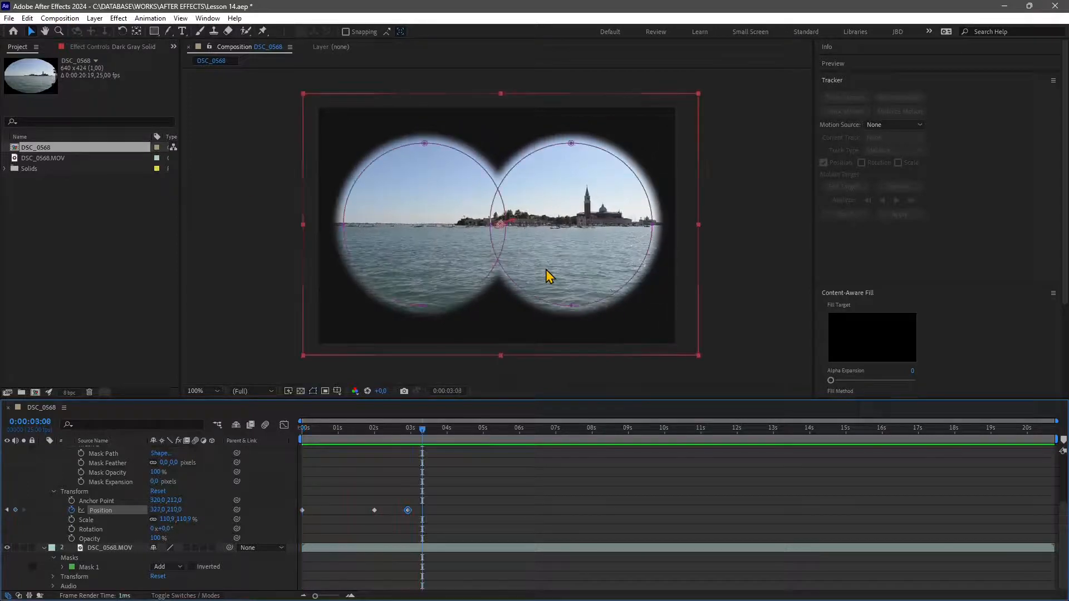
# Deselect the solid and collapse its properties in the timeline.
pyautogui.click(273, 240)
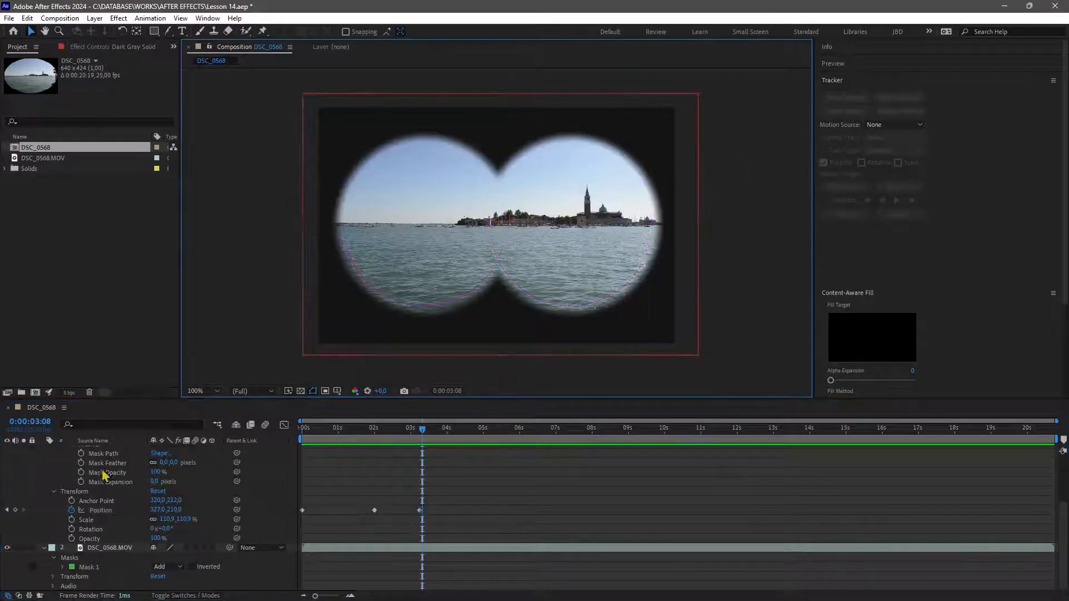
pyautogui.click(365, 501)
pyautogui.scroll(3, 373, 490)
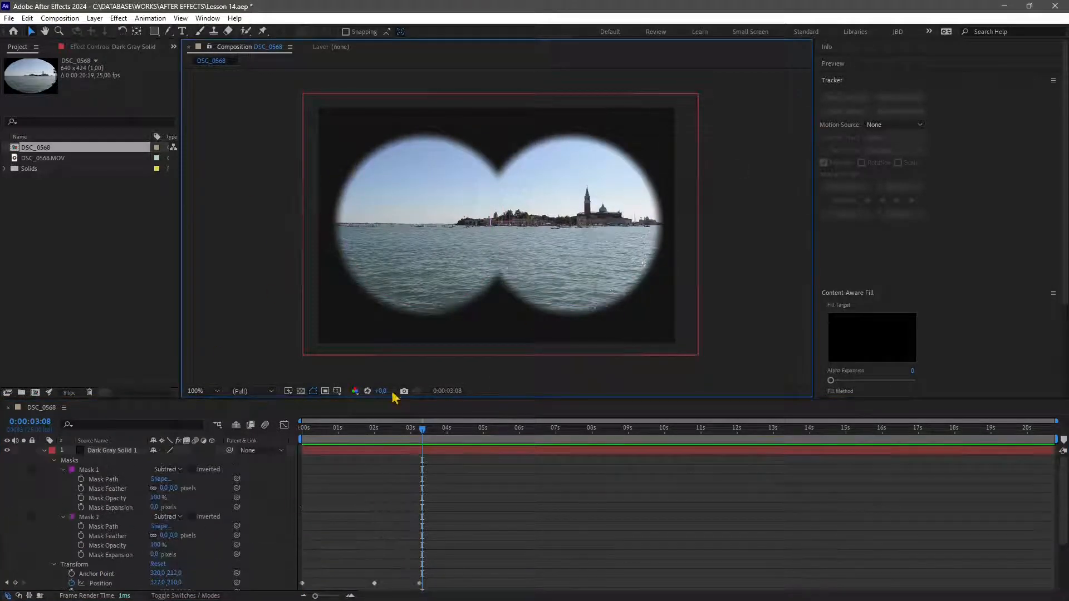
pyautogui.click(44, 450)
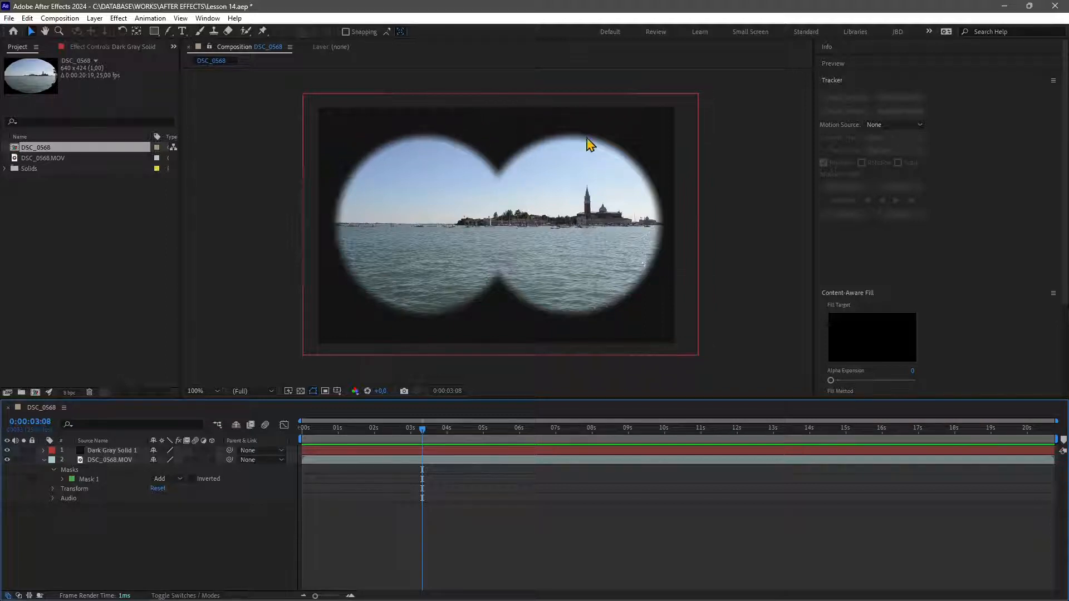
# Hide the dark gray solid layer and select it to show its binocular mask paths.
pyautogui.click(8, 451)
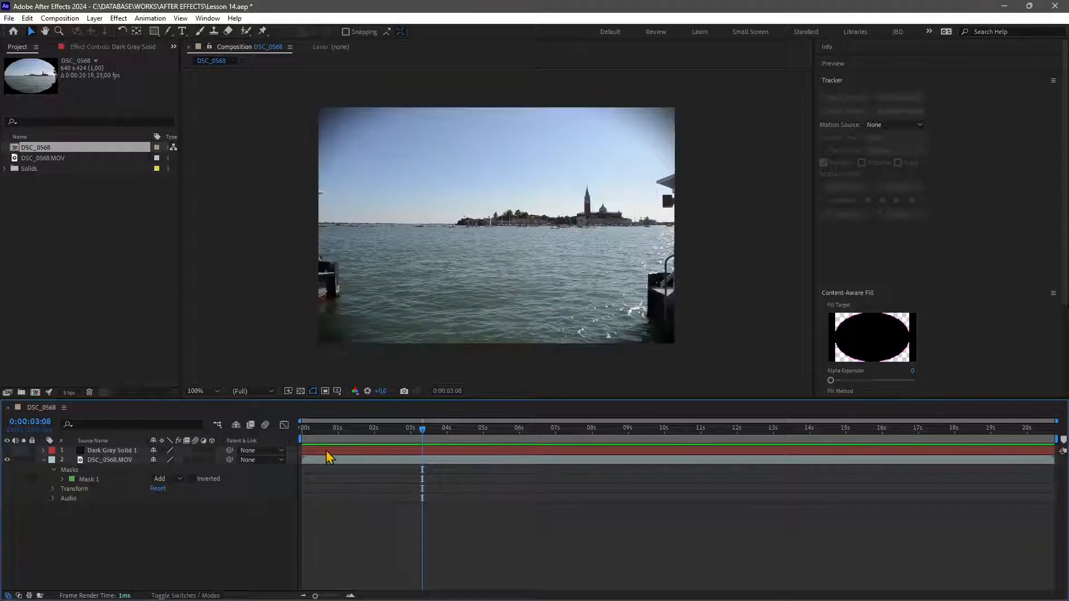
pyautogui.click(328, 451)
# Import the photo IMG_20240105_143152 from the AFTER EFFECTS Photos folder into the project.
pyautogui.click(9, 19)
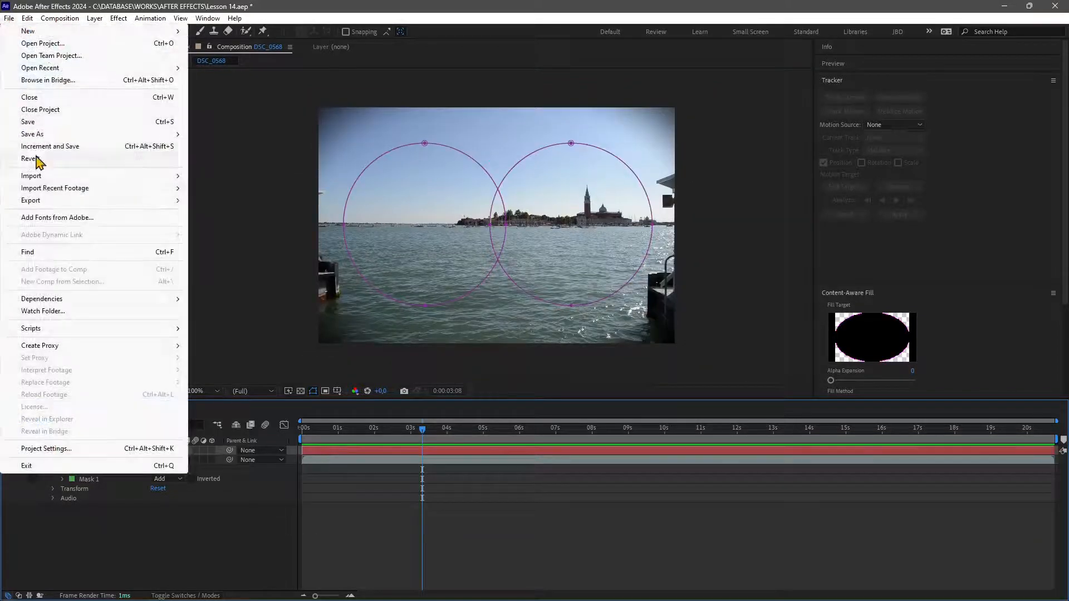
pyautogui.moveTo(50, 177)
pyautogui.click(214, 177)
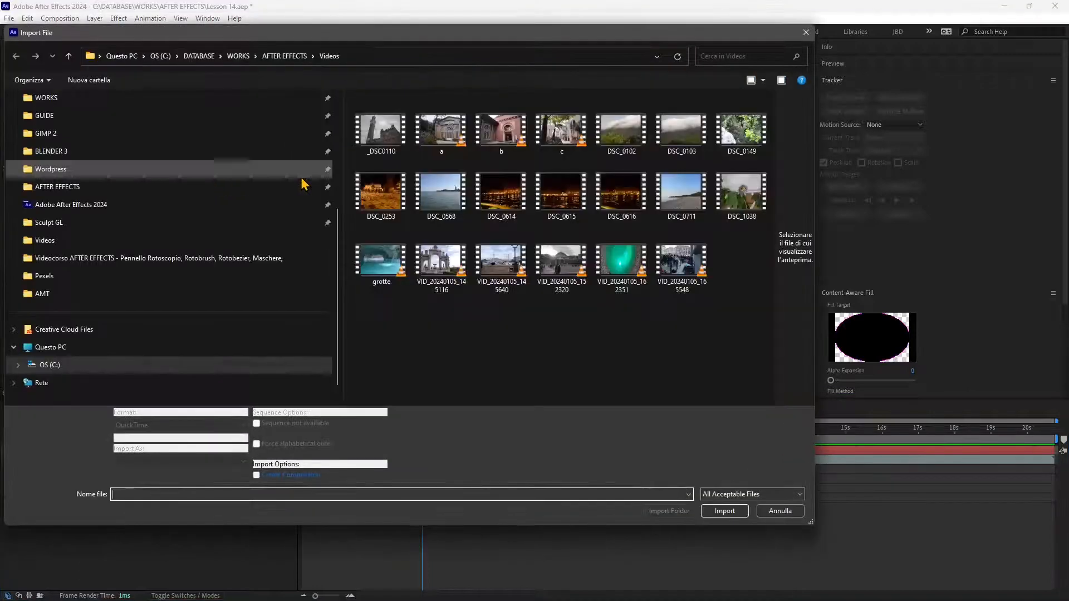
pyautogui.click(303, 184)
pyautogui.scroll(7, 401, 251)
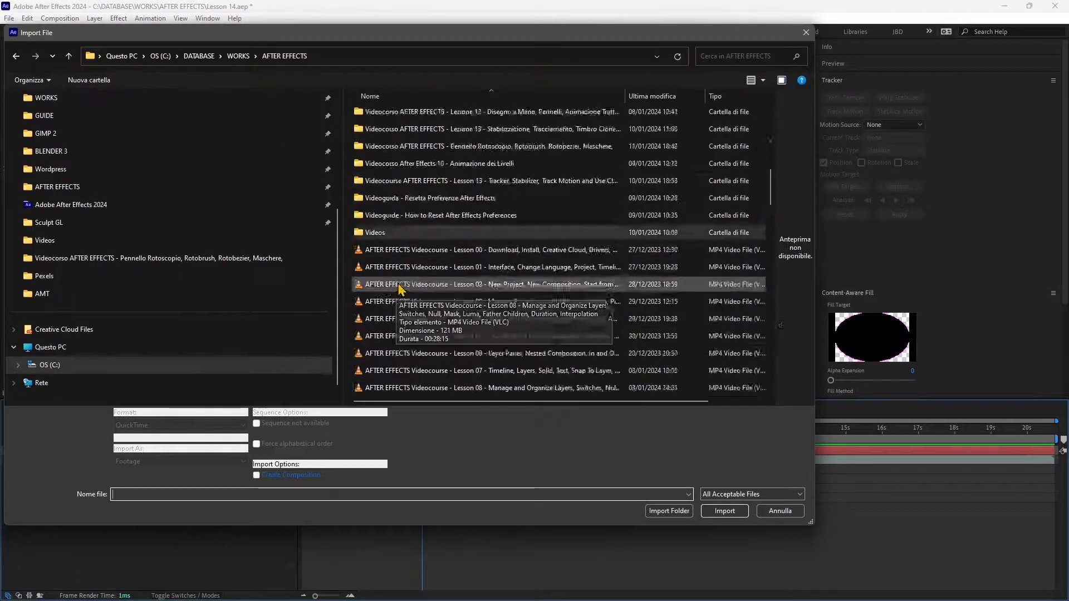
pyautogui.doubleClick(382, 215)
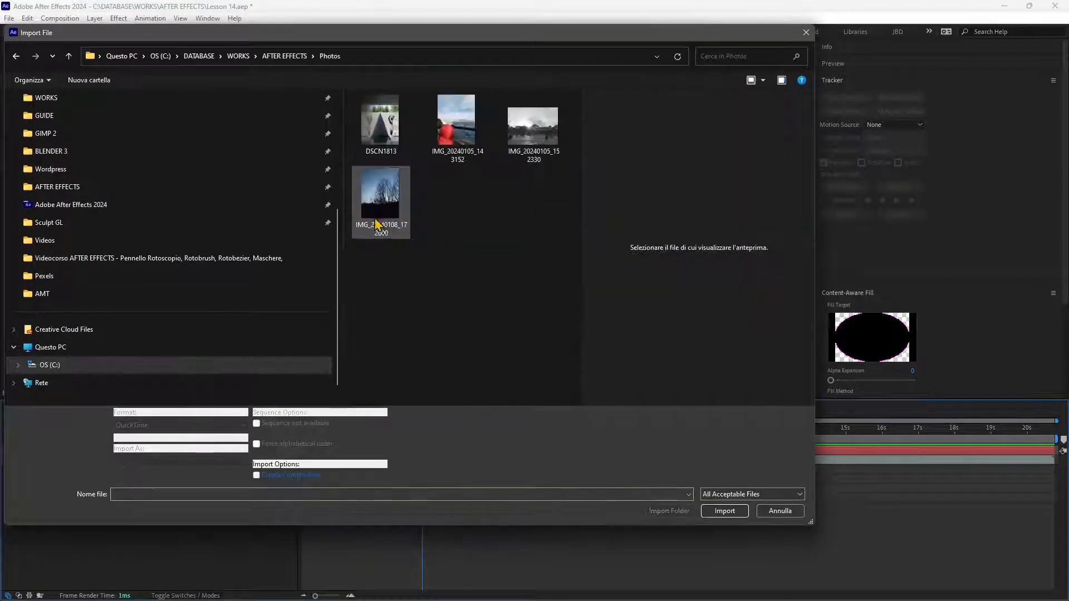
pyautogui.click(459, 151)
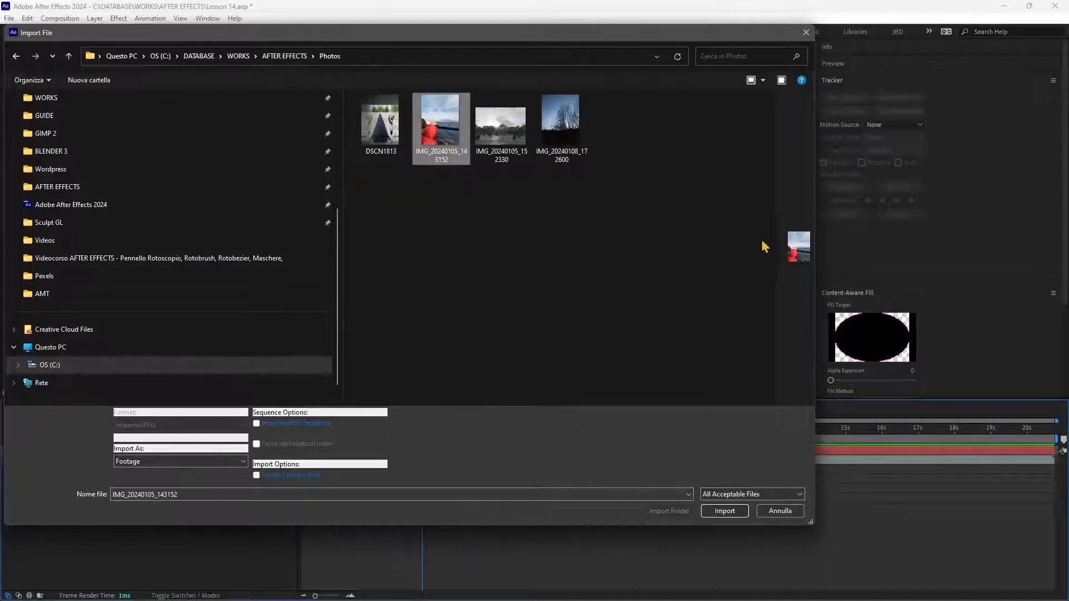
pyautogui.moveTo(776, 229); pyautogui.dragTo(518, 238)
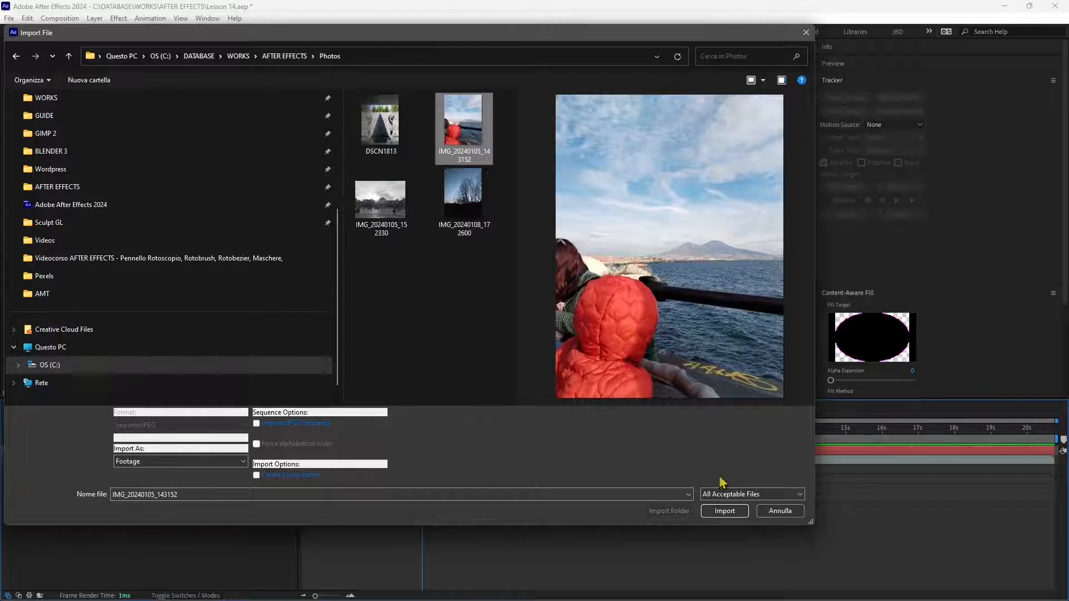
pyautogui.click(726, 509)
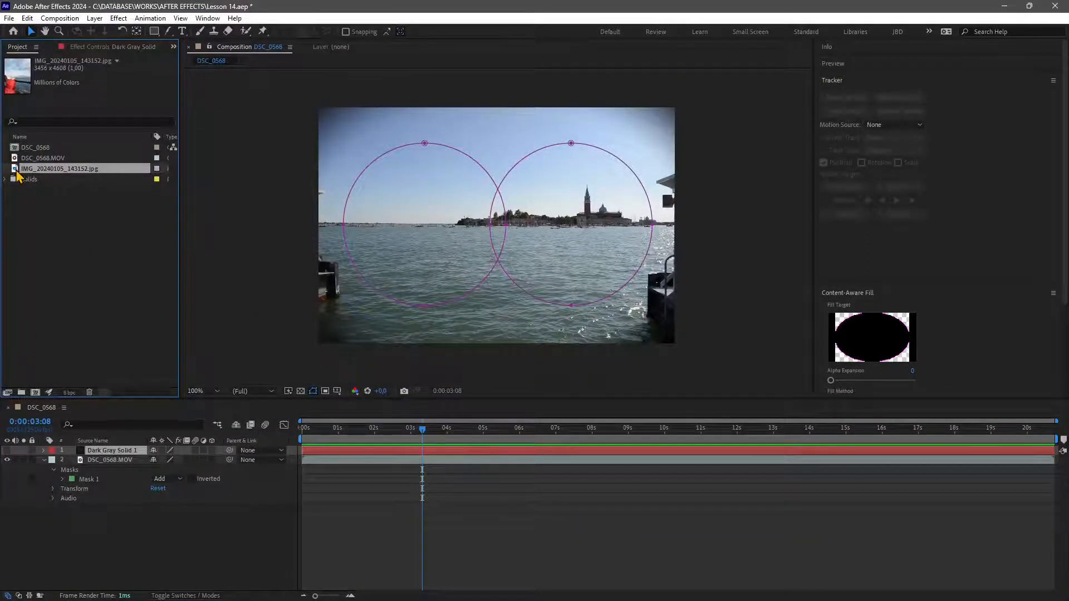
# Place the imported photo in the composition as a layer between the solid and the DSC_0568.MOV footage.
pyautogui.moveTo(17, 174); pyautogui.dragTo(302, 453)
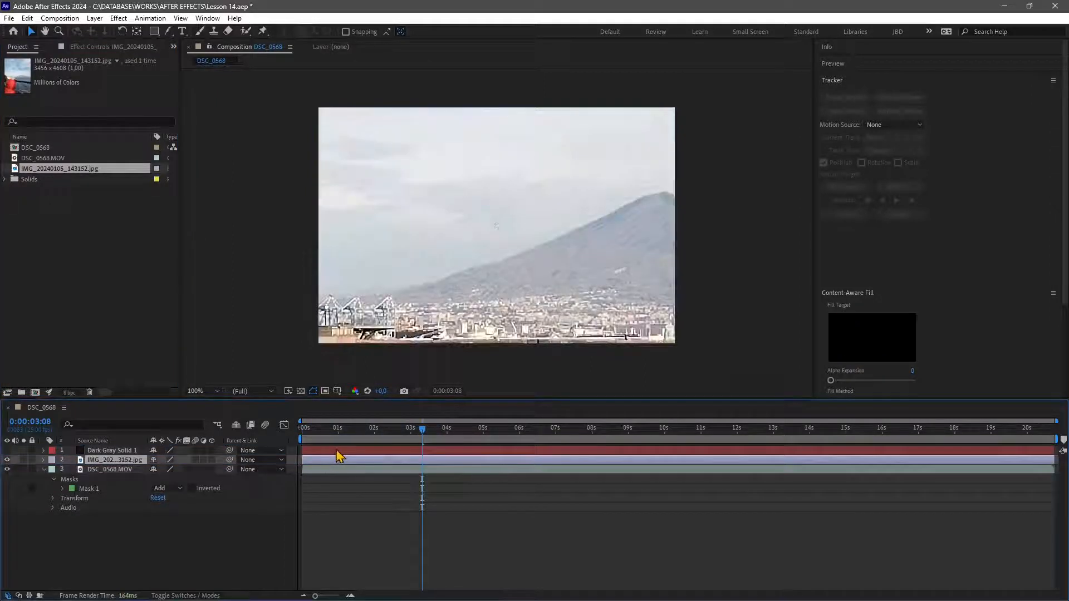
pyautogui.click(339, 449)
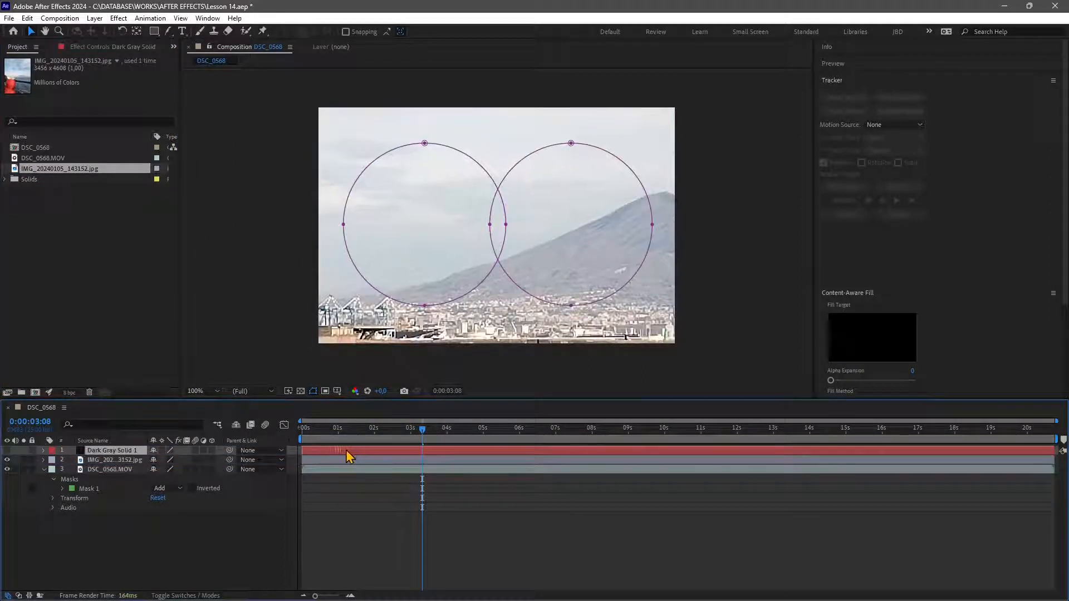
# Select the photo layer and scale it down from its corner handle.
pyautogui.scroll(-2, 446, 269)
pyautogui.click(445, 269)
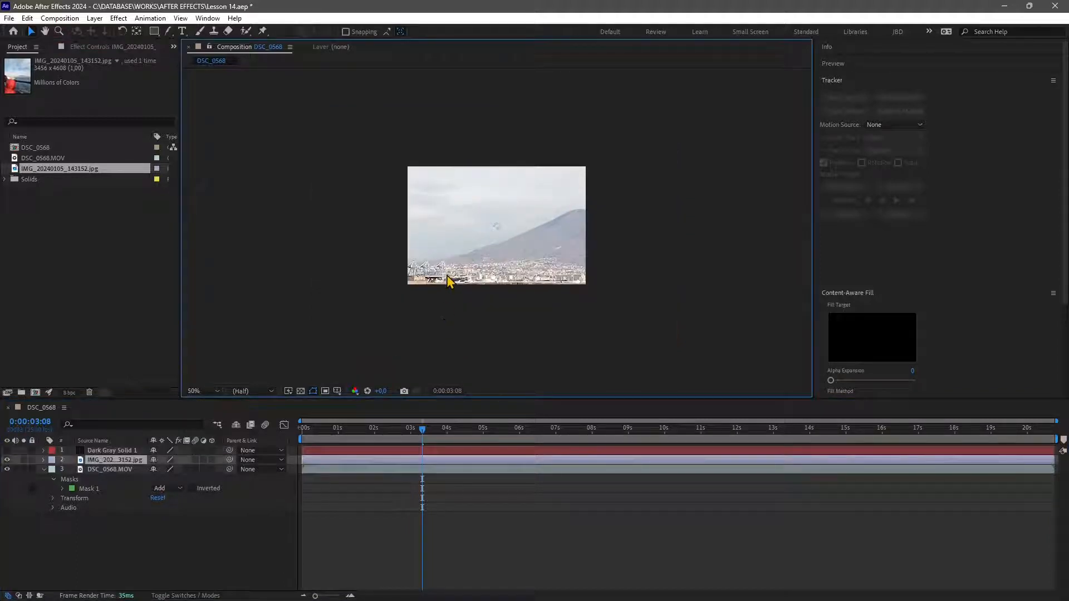
pyautogui.scroll(-6, 415, 279)
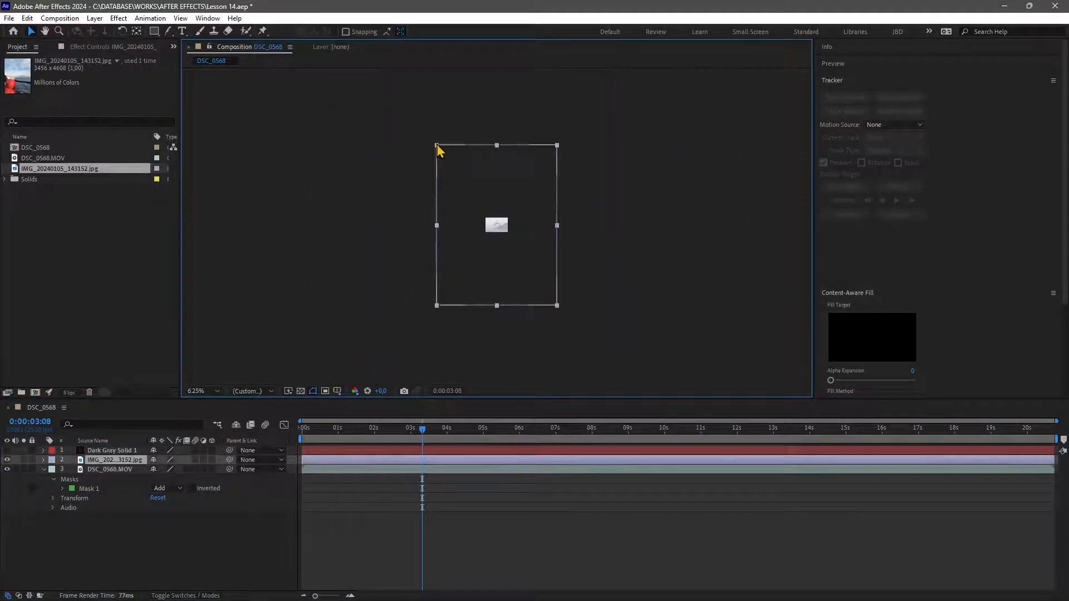
pyautogui.moveTo(438, 150); pyautogui.dragTo(486, 210)
pyautogui.scroll(5, 481, 262)
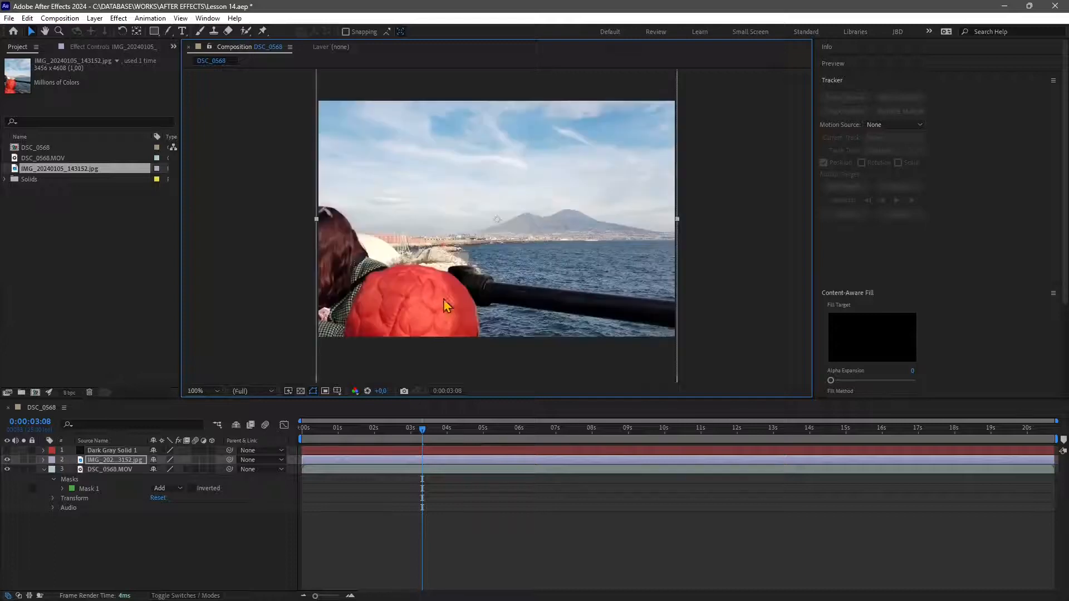
# Scale the photo further and reposition it to fit inside the composition frame.
pyautogui.scroll(-2, 444, 300)
pyautogui.moveTo(409, 109); pyautogui.dragTo(432, 133)
pyautogui.moveTo(473, 261); pyautogui.dragTo(469, 228)
pyautogui.scroll(2, 466, 241)
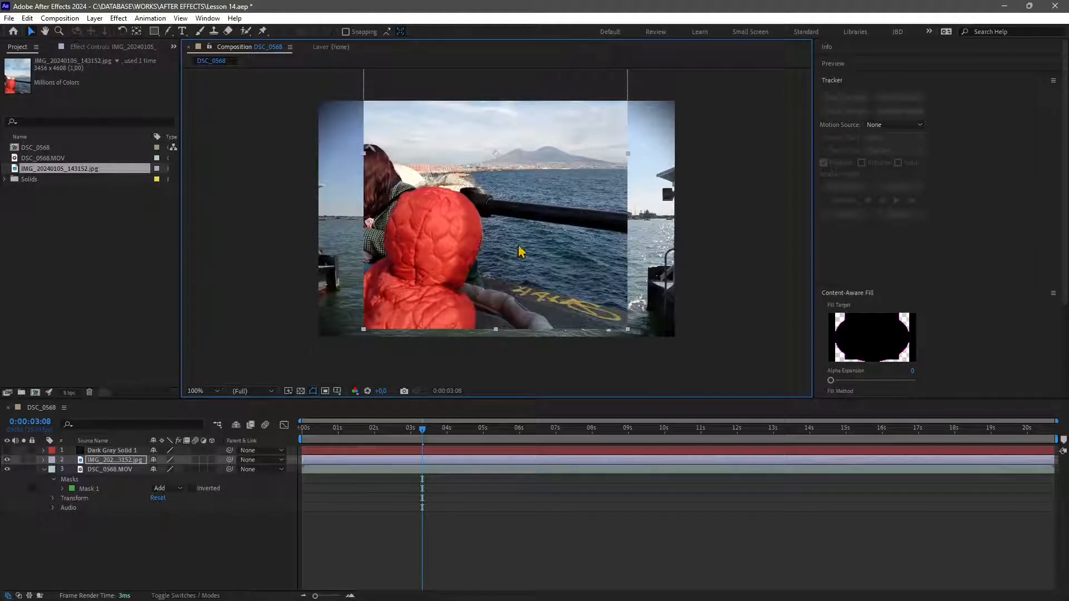
pyautogui.moveTo(521, 251); pyautogui.dragTo(532, 285)
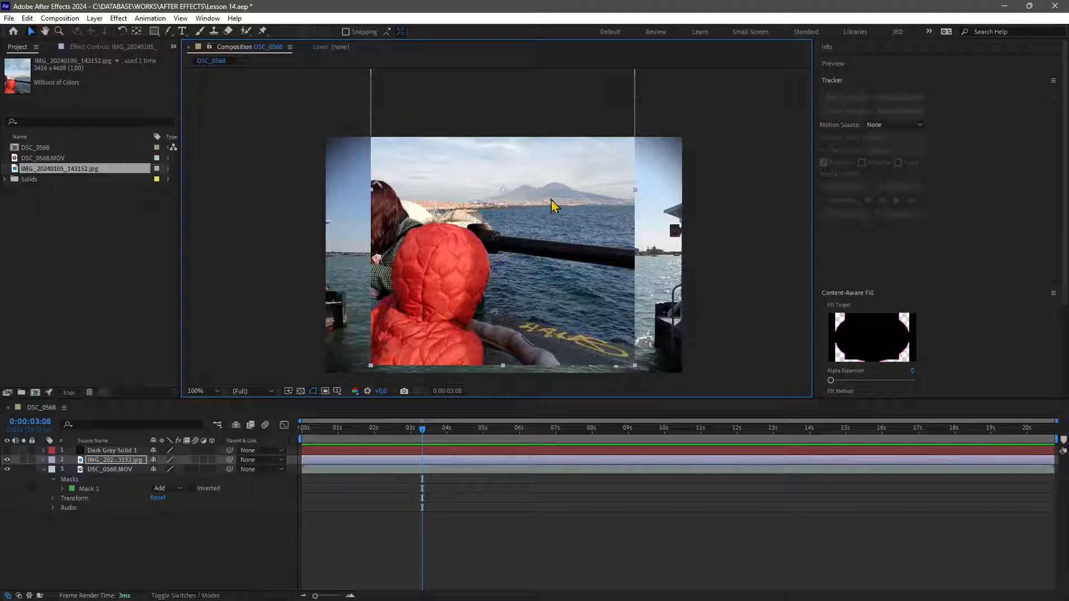
# Switch to the Pen tool with RotoBezier enabled and zoom in on the child's red hood at 200%.
pyautogui.press('.')
pyautogui.moveTo(447, 317); pyautogui.dragTo(460, 294)
pyautogui.press(',')
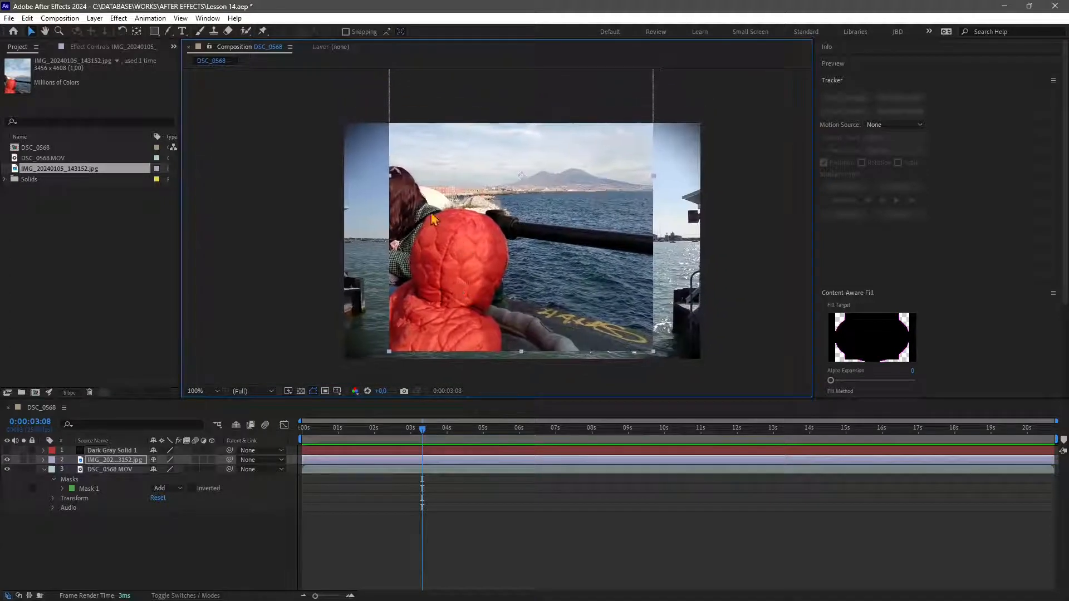
pyautogui.click(169, 34)
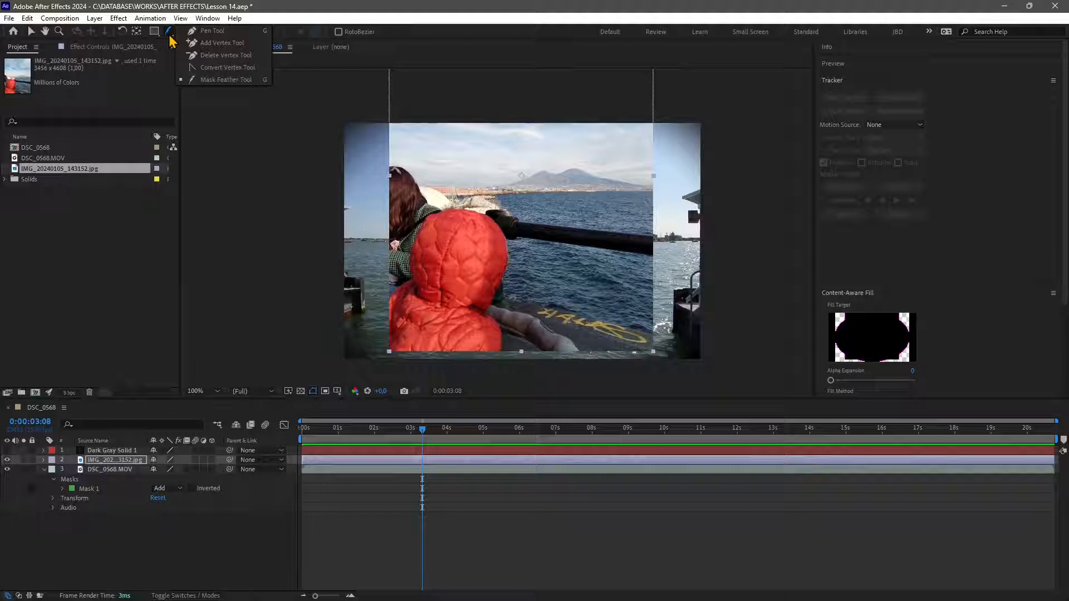
pyautogui.click(218, 34)
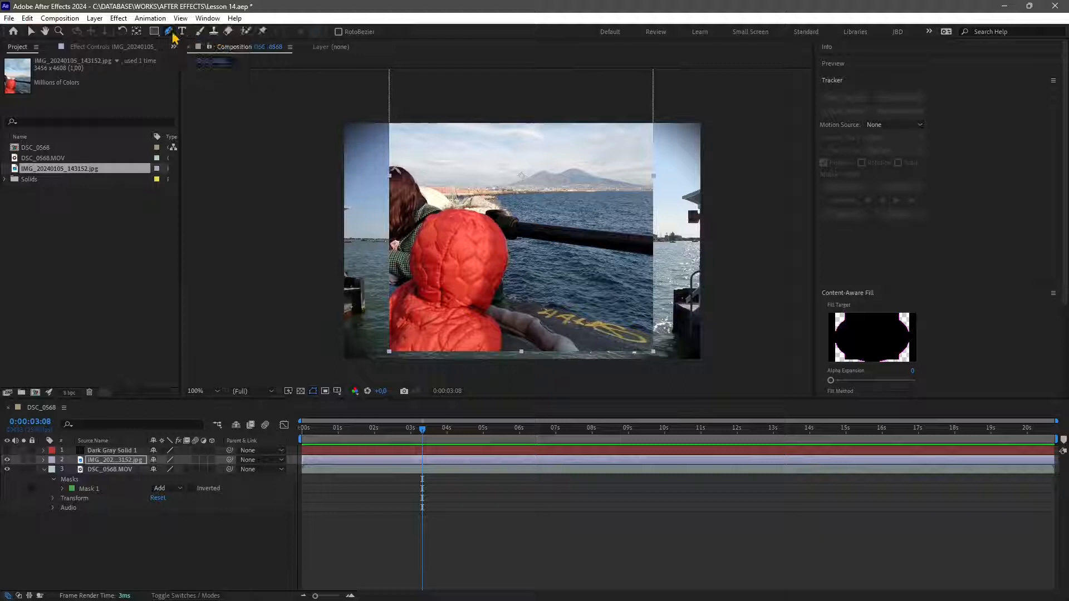
pyautogui.click(337, 32)
pyautogui.scroll(1, 406, 325)
pyautogui.moveTo(307, 355); pyautogui.dragTo(400, 205)
pyautogui.moveTo(485, 204); pyautogui.dragTo(454, 238)
pyautogui.moveTo(417, 165)
pyautogui.mouseDown()
pyautogui.moveTo(419, 187)
pyautogui.moveTo(422, 172)
pyautogui.mouseUp()
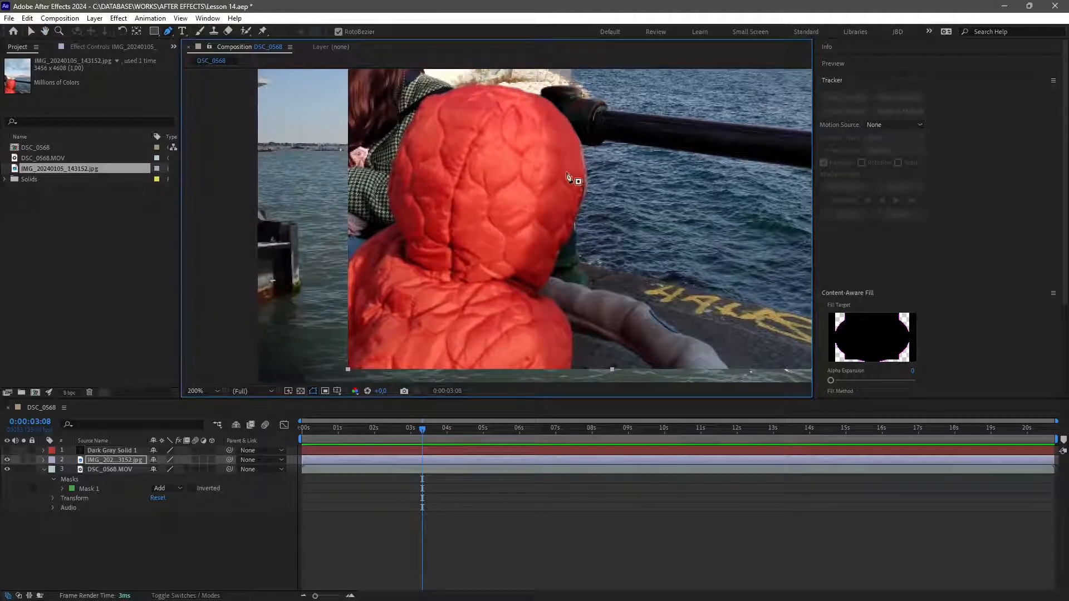
pyautogui.moveTo(410, 305); pyautogui.dragTo(410, 320)
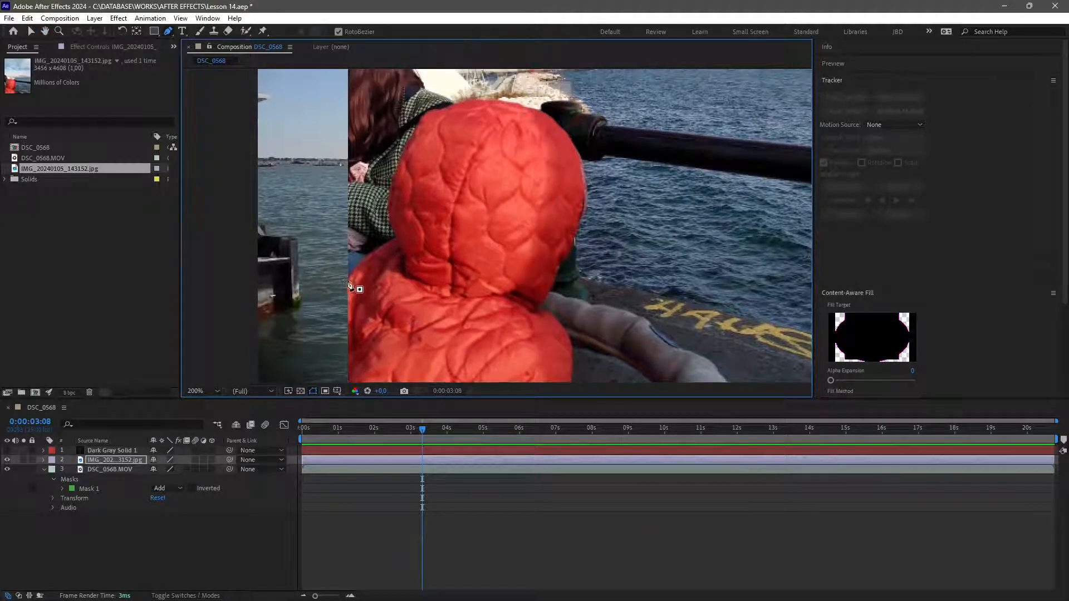